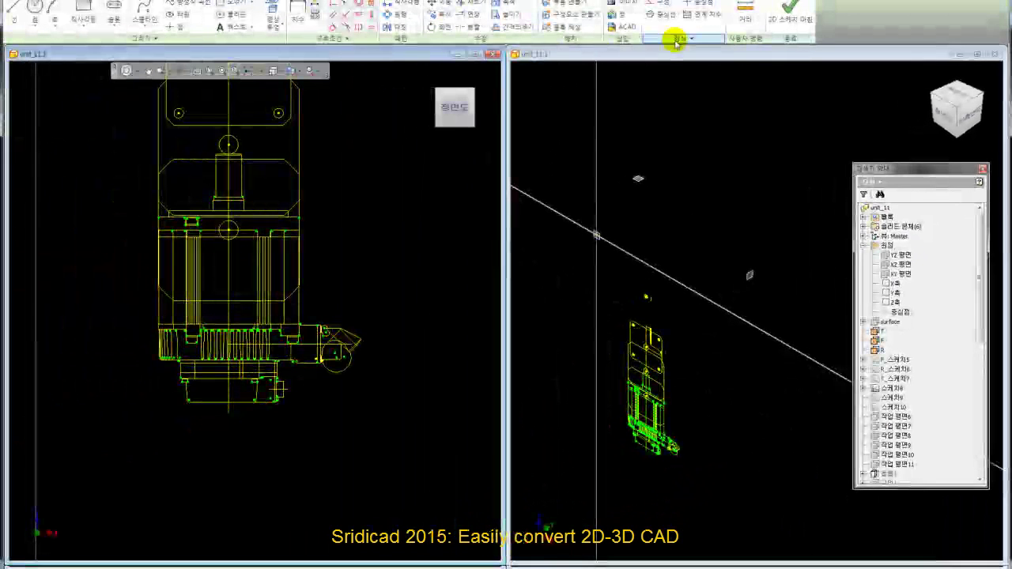
# Set the selected lower unit sketch lines to the colour 파란색 (blue).
pyautogui.click(673, 38)
pyautogui.click(691, 64)
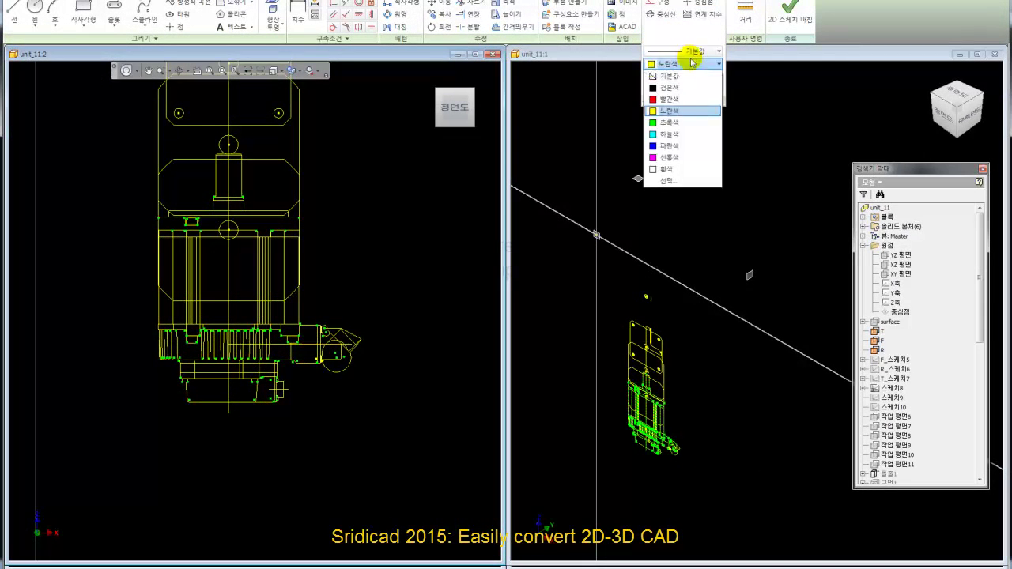
pyautogui.click(669, 145)
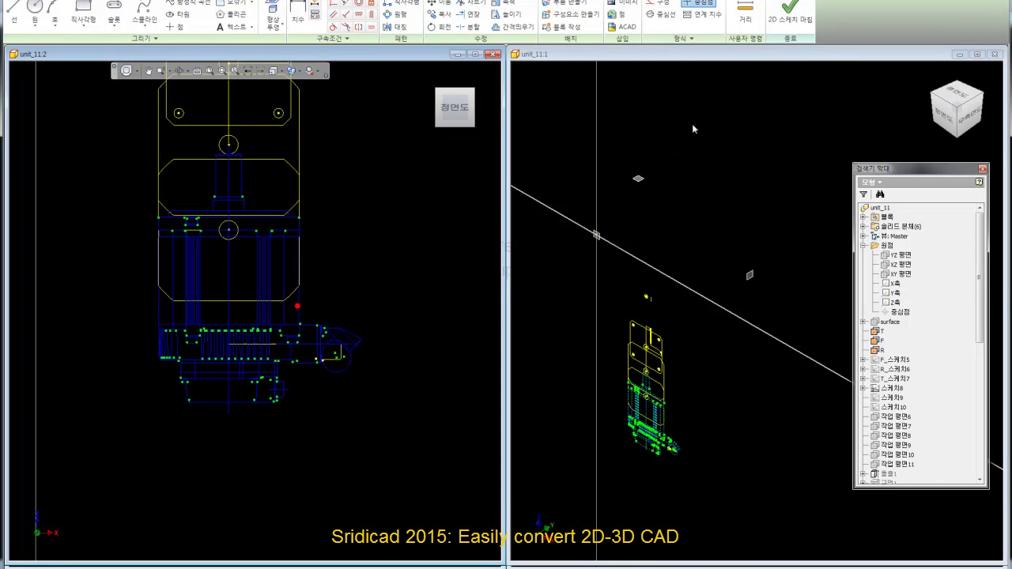
# Restore default properties on the upper plate outlines and pan the front view down.
pyautogui.click(695, 37)
pyautogui.click(672, 89)
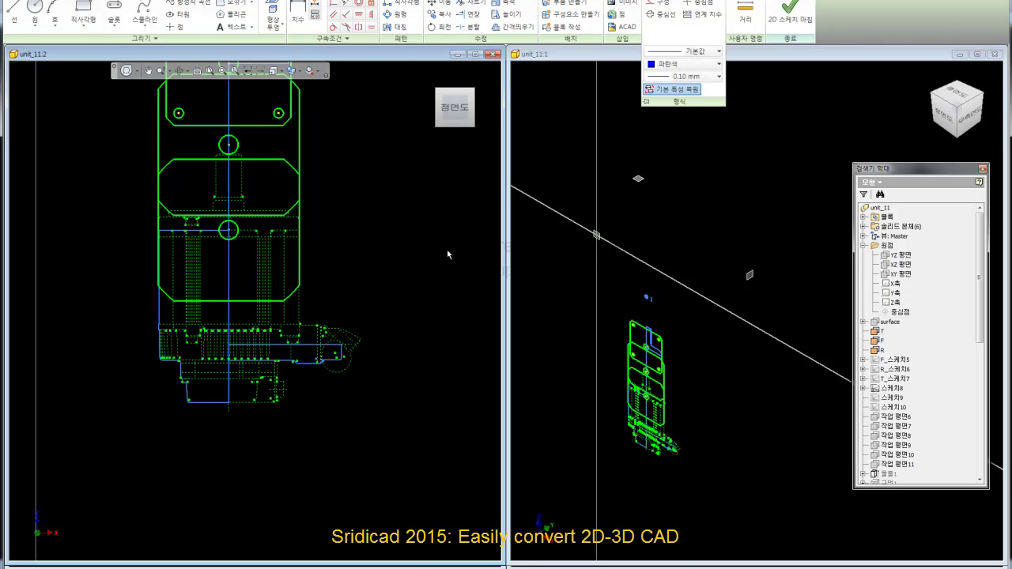
pyautogui.moveTo(391, 234)
pyautogui.mouseDown(button='middle')
pyautogui.moveTo(412, 320)
pyautogui.moveTo(382, 293)
pyautogui.moveTo(415, 275)
pyautogui.moveTo(396, 284)
pyautogui.mouseUp(button='middle')
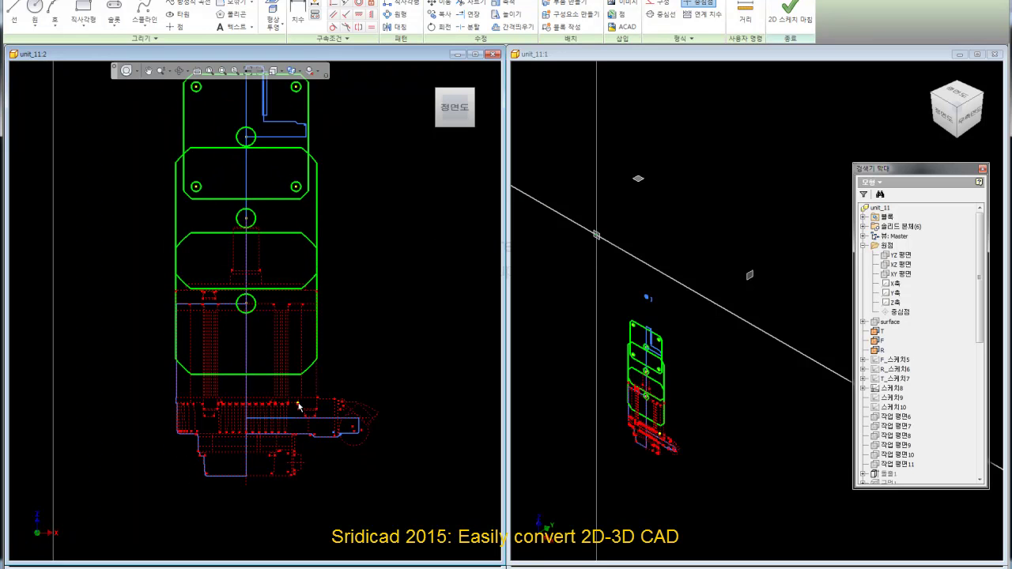
# Leave the format options and select the projected lower unit geometry in the front view.
pyautogui.click(674, 39)
pyautogui.click(676, 88)
pyautogui.click(409, 288)
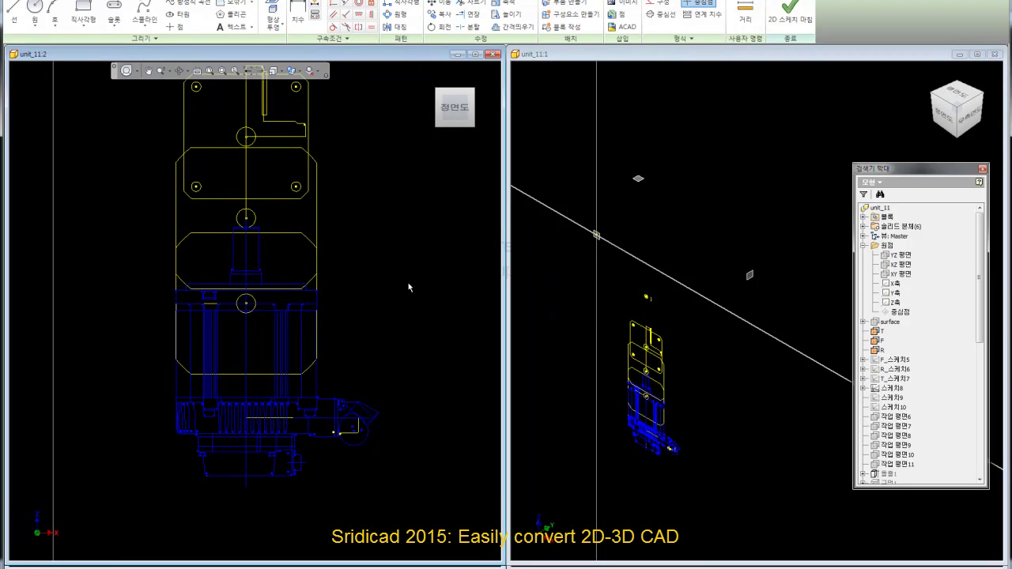
pyautogui.click(316, 385)
pyautogui.click(380, 360)
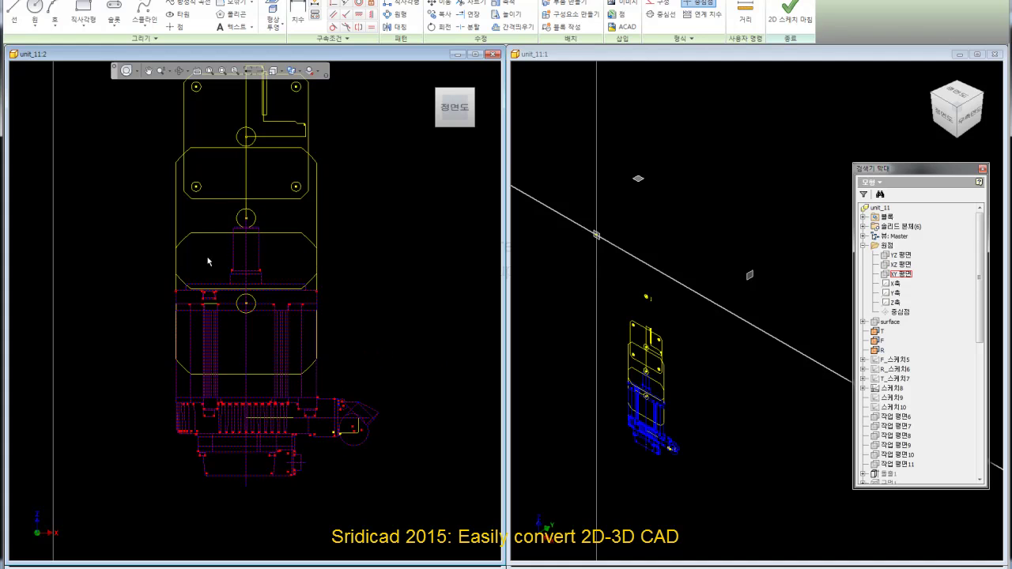
pyautogui.click(261, 255)
pyautogui.click(256, 259)
pyautogui.click(260, 262)
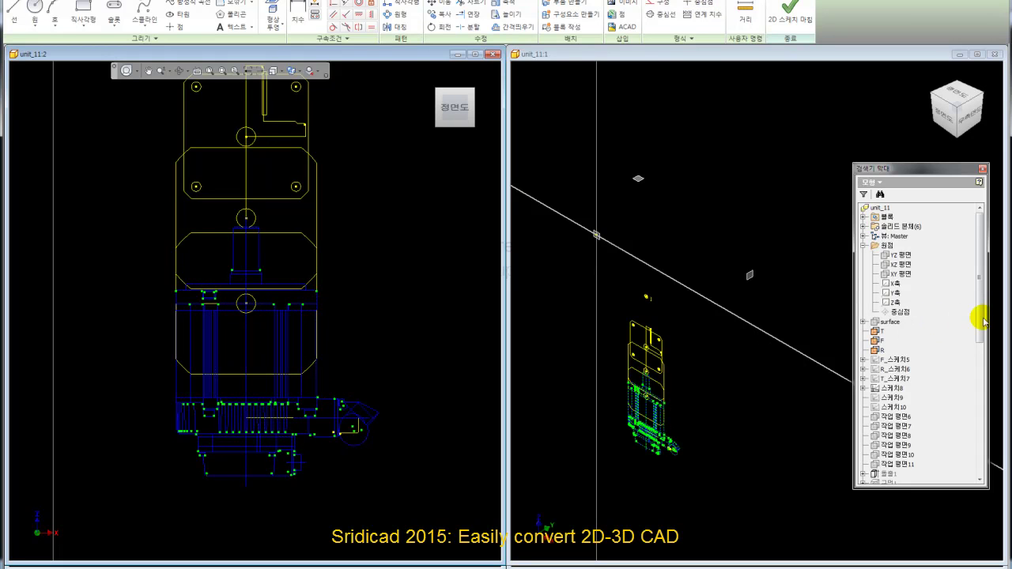
# Expand 스케치23 at the bottom of the model browser to list its sketches.
pyautogui.moveTo(980, 318); pyautogui.dragTo(972, 462)
pyautogui.click(863, 464)
pyautogui.click(404, 488)
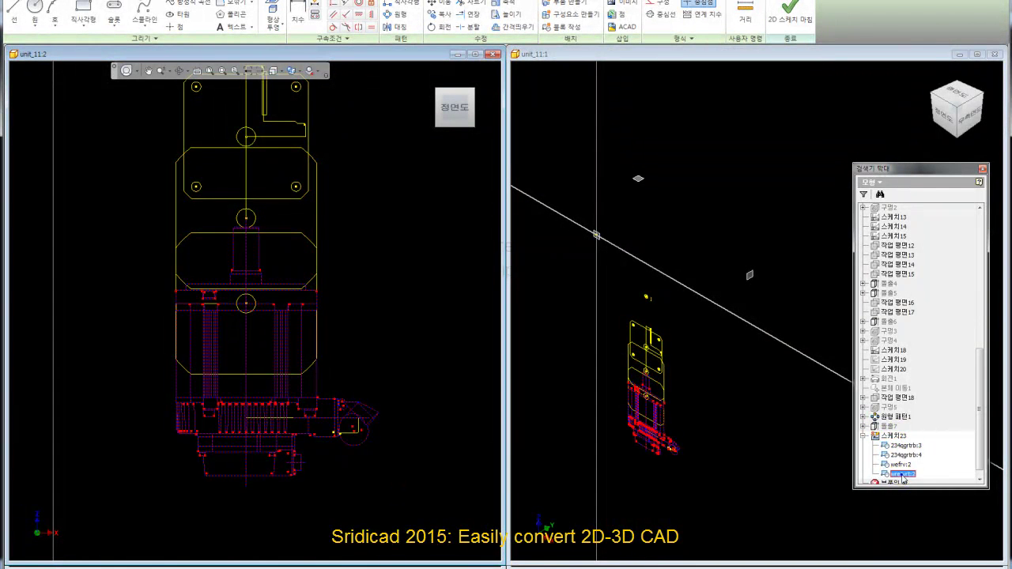
# Finish the current 2D sketch with 2D 스케치 마침.
pyautogui.rightClick(901, 473)
pyautogui.click(430, 483)
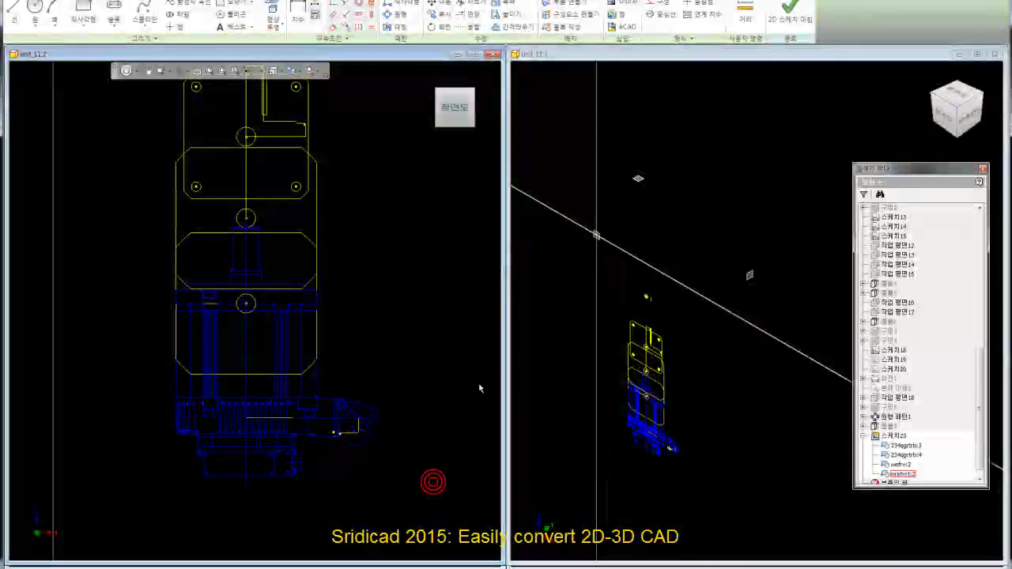
pyautogui.click(784, 19)
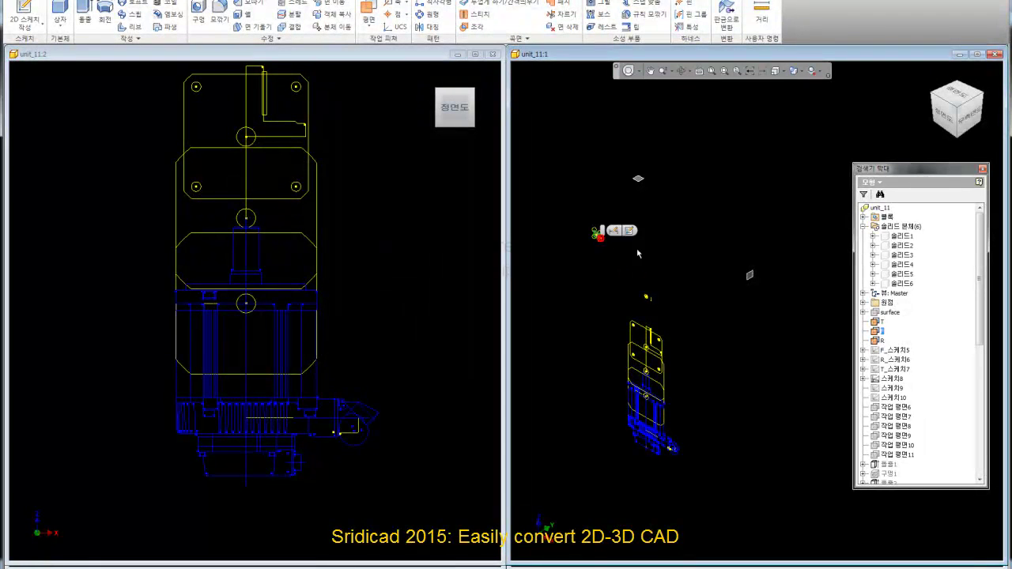
# Start a new 2D sketch, 스케치24, and use its context menu in the browser.
pyautogui.click(630, 231)
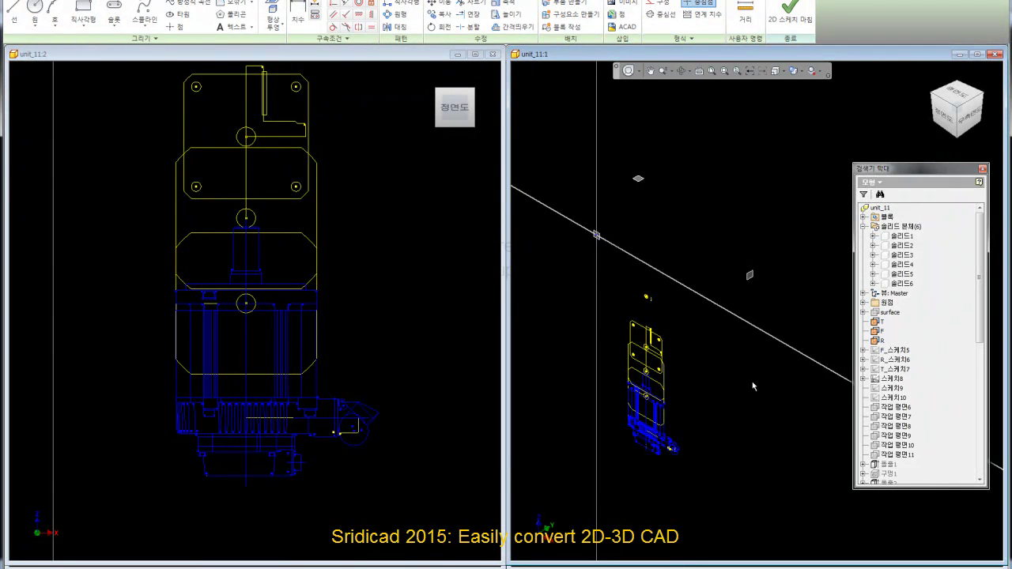
pyautogui.moveTo(985, 339); pyautogui.dragTo(984, 475)
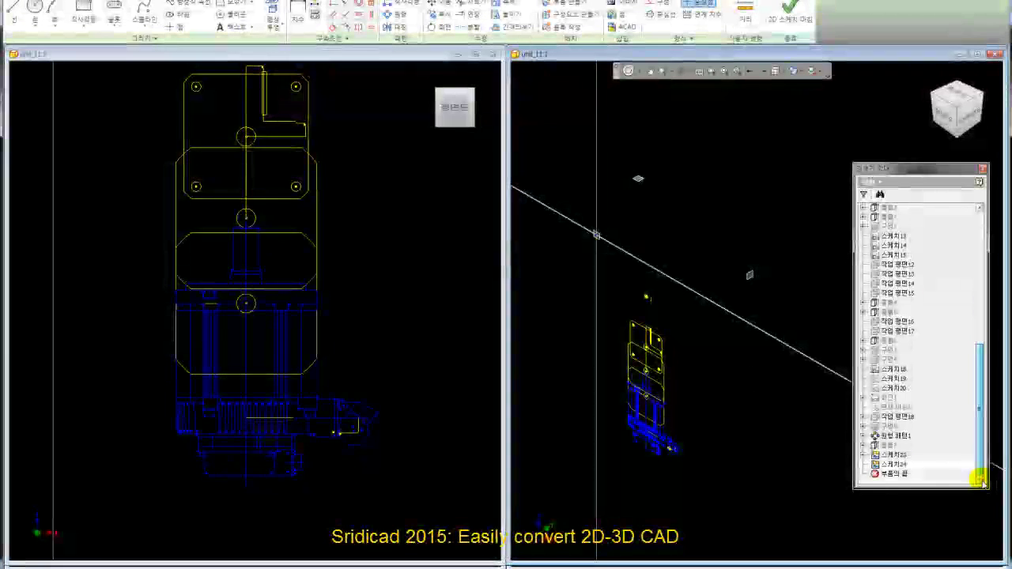
pyautogui.rightClick(892, 456)
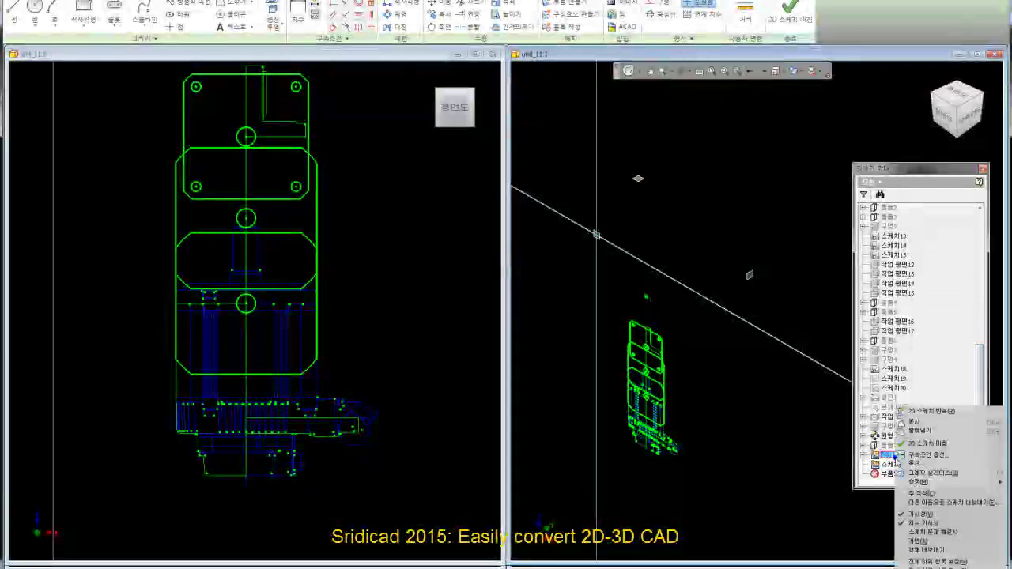
pyautogui.click(909, 422)
pyautogui.rightClick(909, 470)
pyautogui.click(935, 445)
pyautogui.click(748, 466)
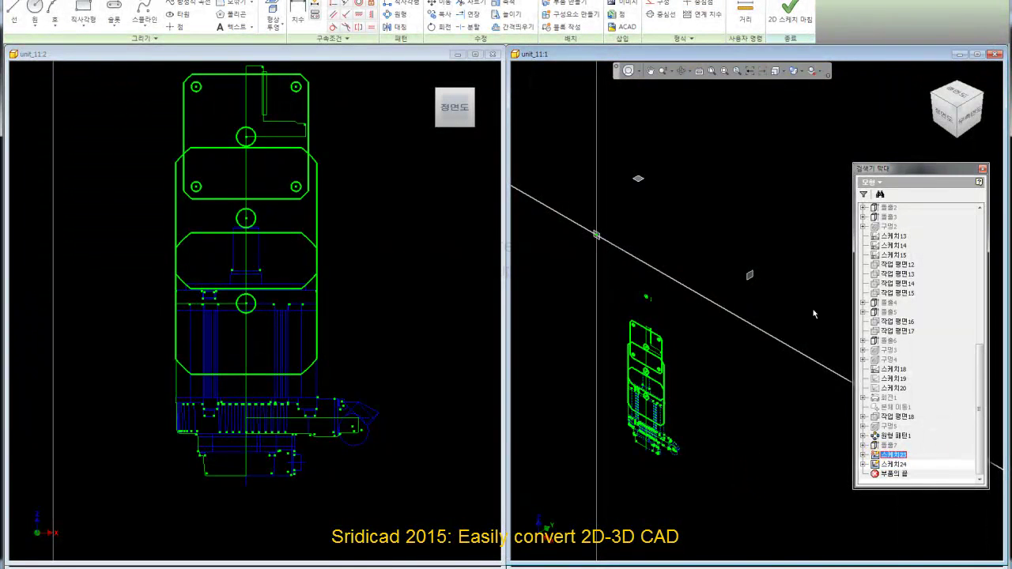
# Finish the sketch so 스케치24 is added to the model tree.
pyautogui.click(788, 14)
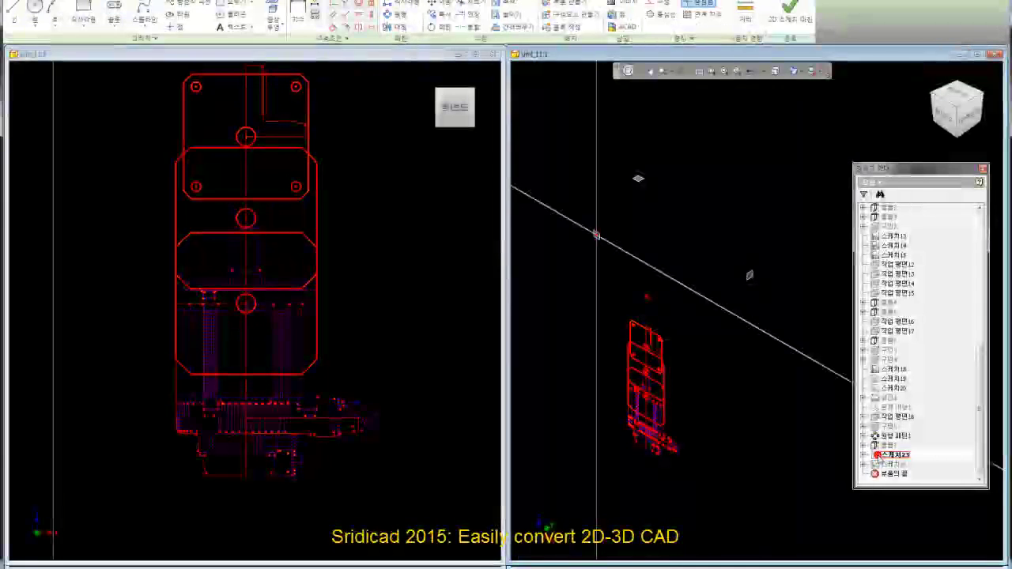
pyautogui.click(332, 384)
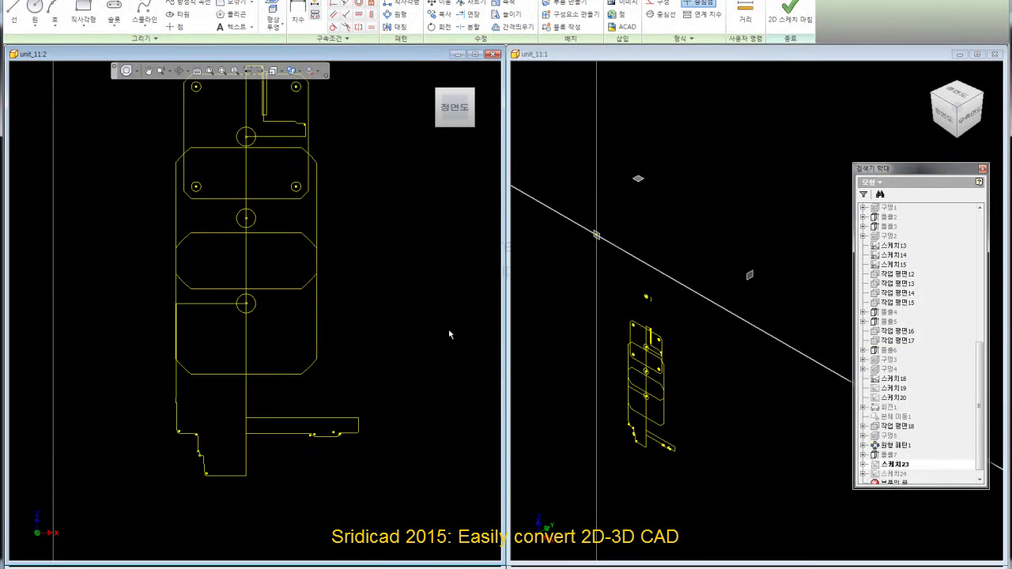
pyautogui.click(789, 13)
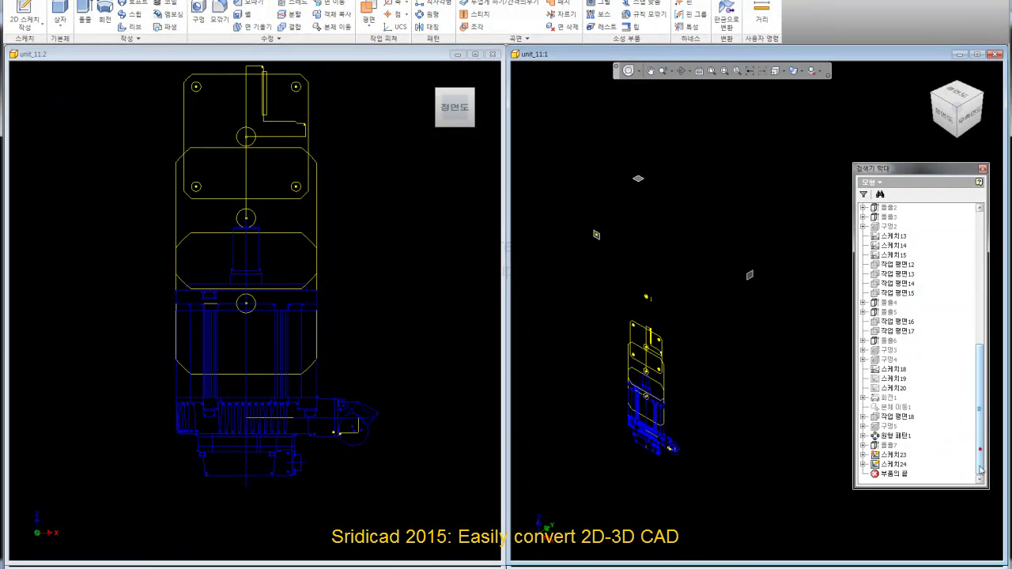
# Drag 스케치24 above 돌출7 in the history and reopen it for editing.
pyautogui.moveTo(868, 466); pyautogui.dragTo(878, 456)
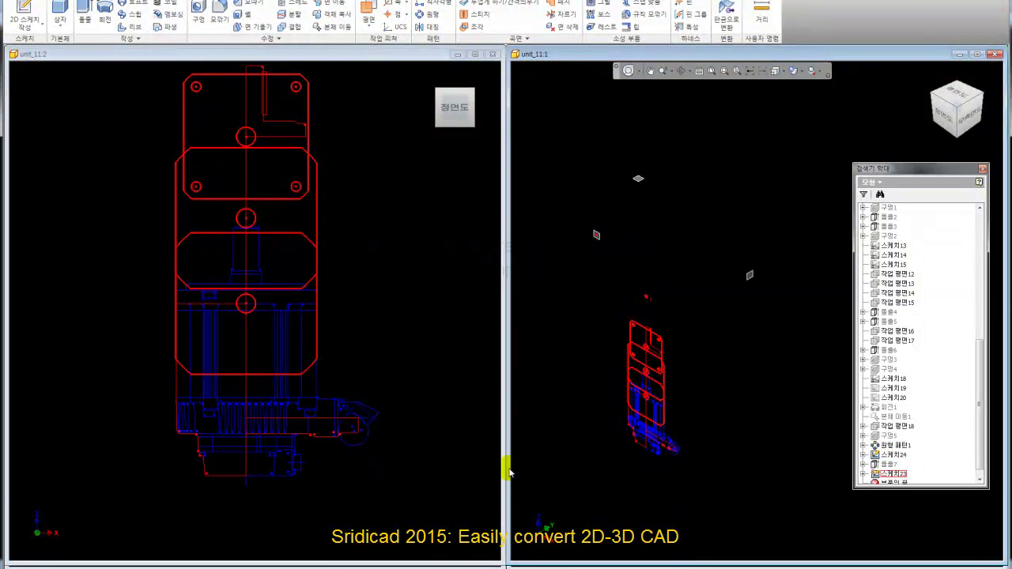
pyautogui.click(887, 465)
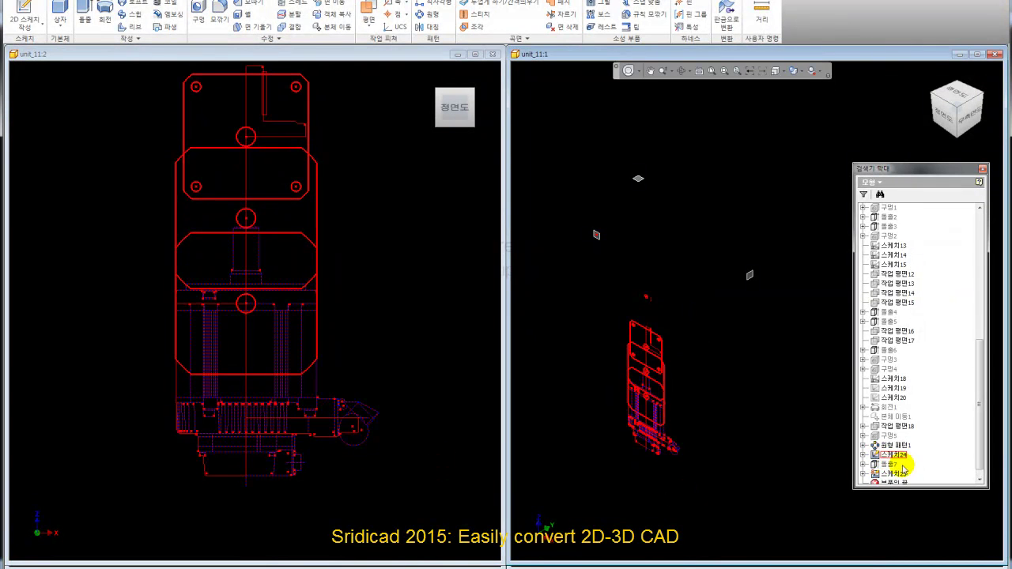
pyautogui.click(882, 456)
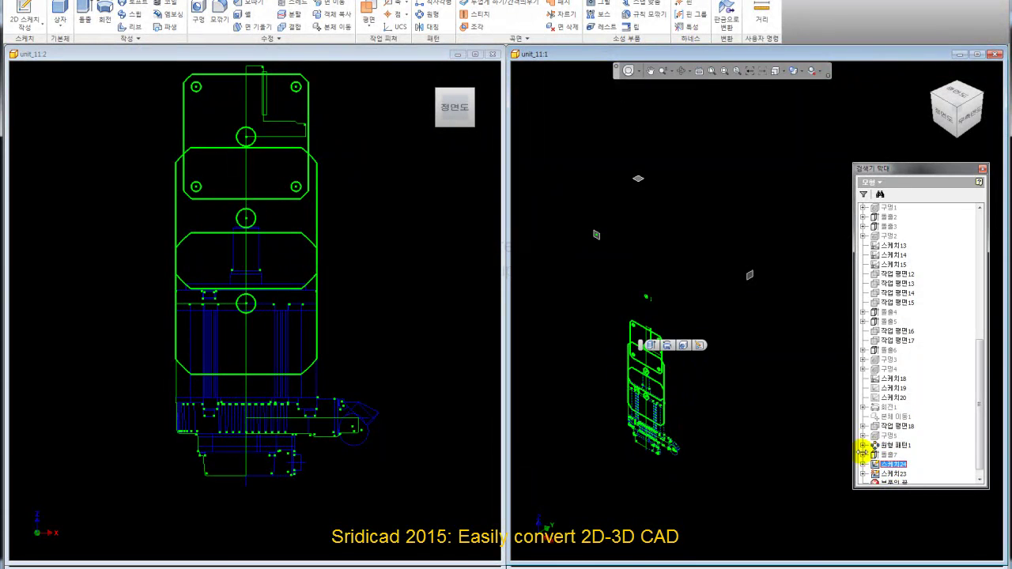
pyautogui.doubleClick(878, 464)
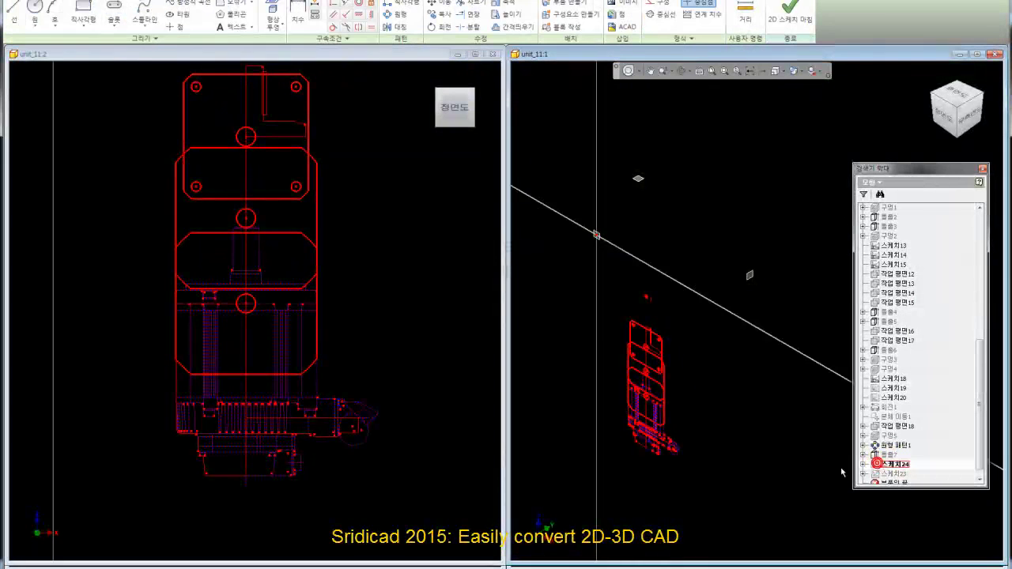
# Window-select the front-view geometry and set linetype 기본값, colour 파란색, and construction.
pyautogui.moveTo(92, 174); pyautogui.dragTo(436, 488)
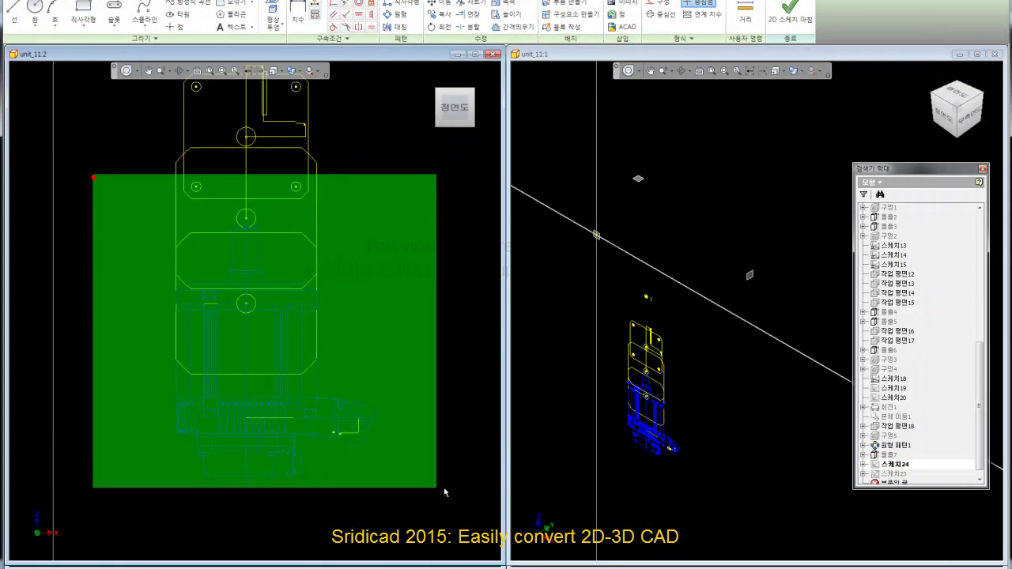
pyautogui.click(684, 38)
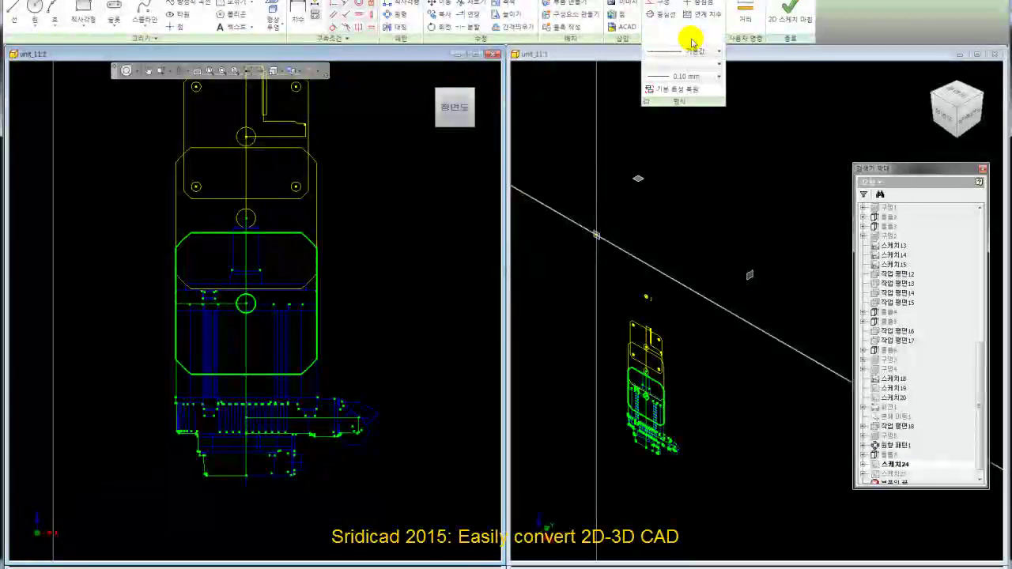
pyautogui.click(693, 51)
pyautogui.click(693, 64)
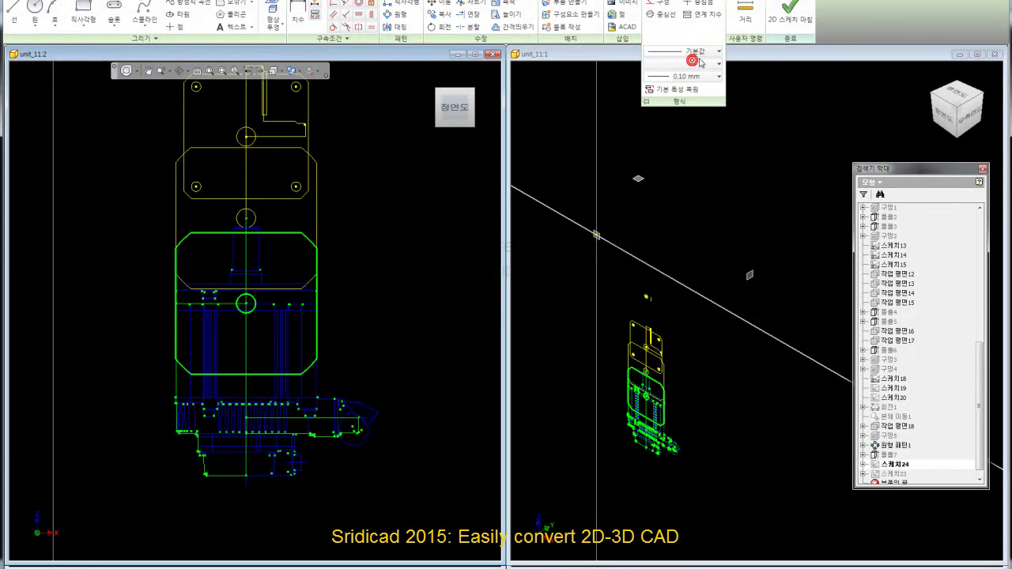
pyautogui.click(698, 64)
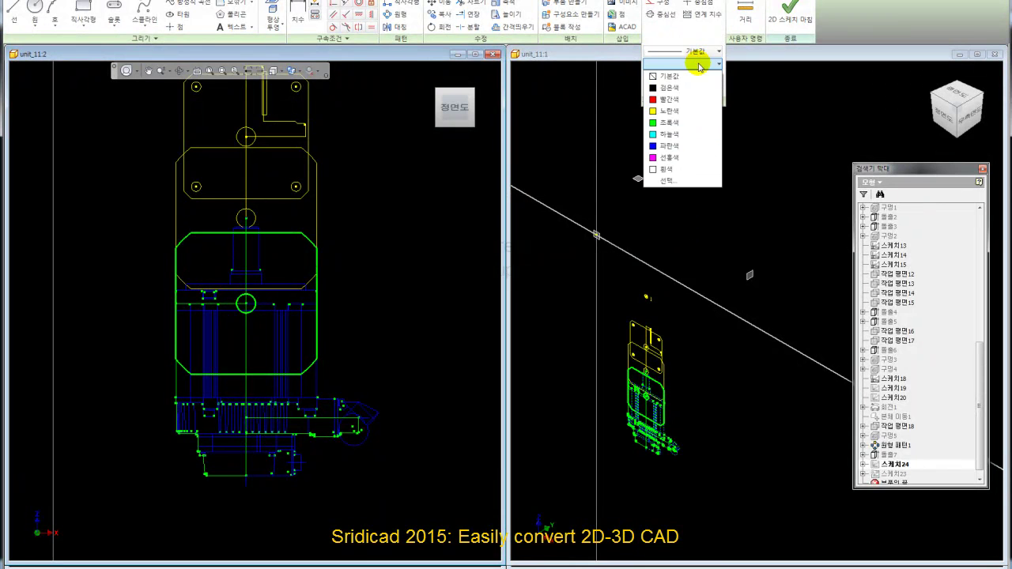
pyautogui.click(675, 147)
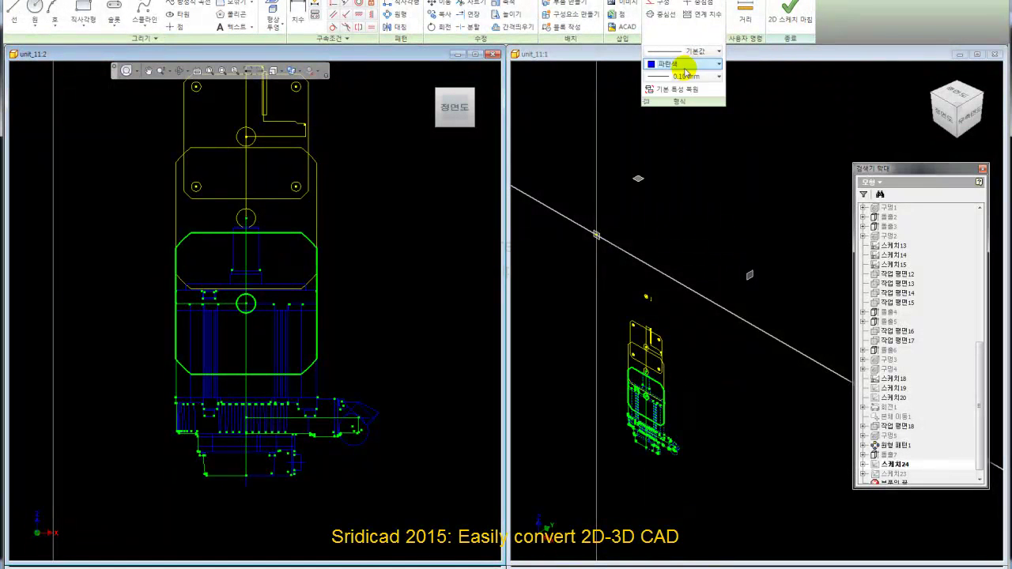
pyautogui.click(659, 5)
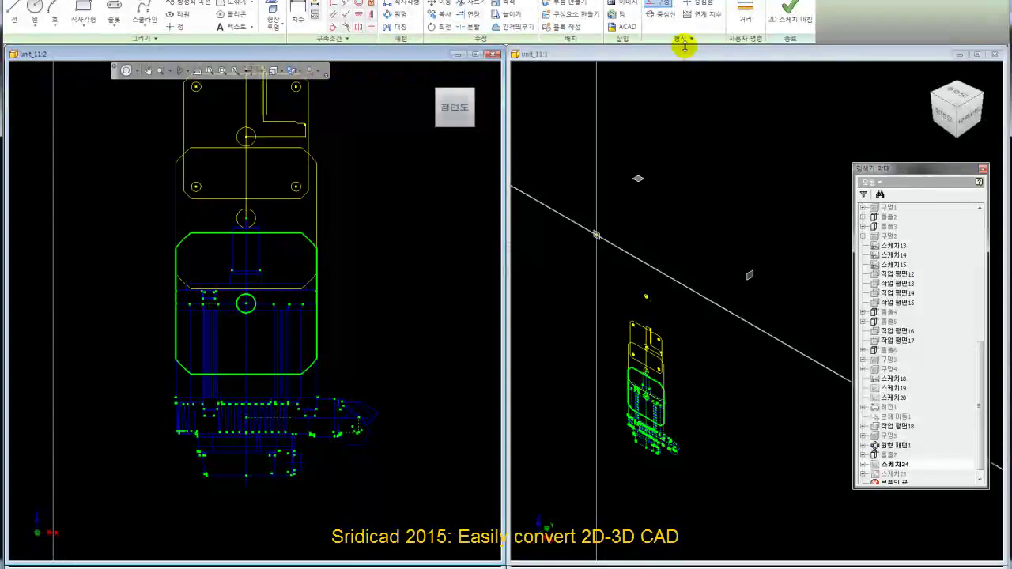
# Restore default properties on the plate outlines and make the lower lines 중심선 (centre lines).
pyautogui.click(678, 38)
pyautogui.click(684, 90)
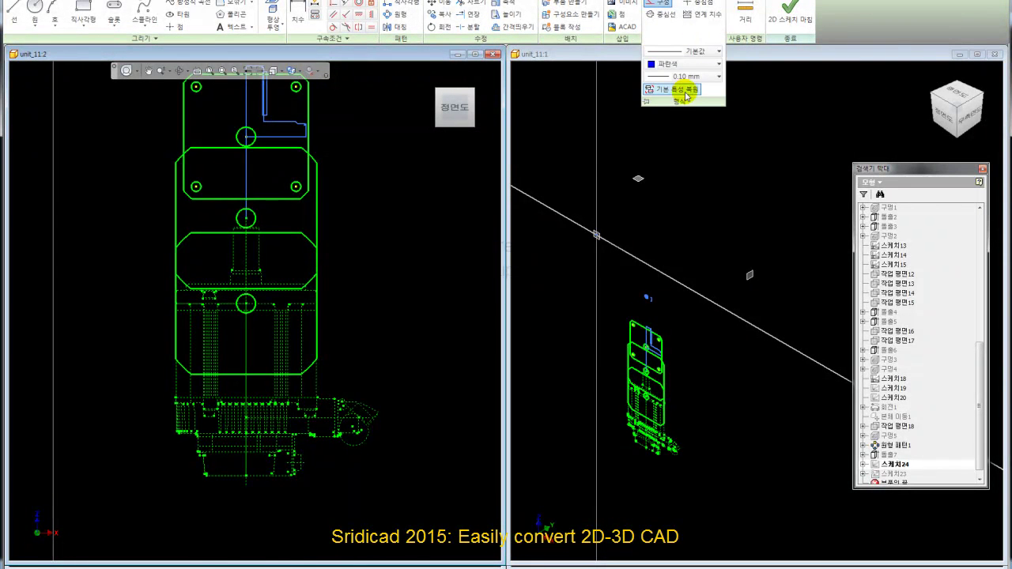
pyautogui.click(478, 300)
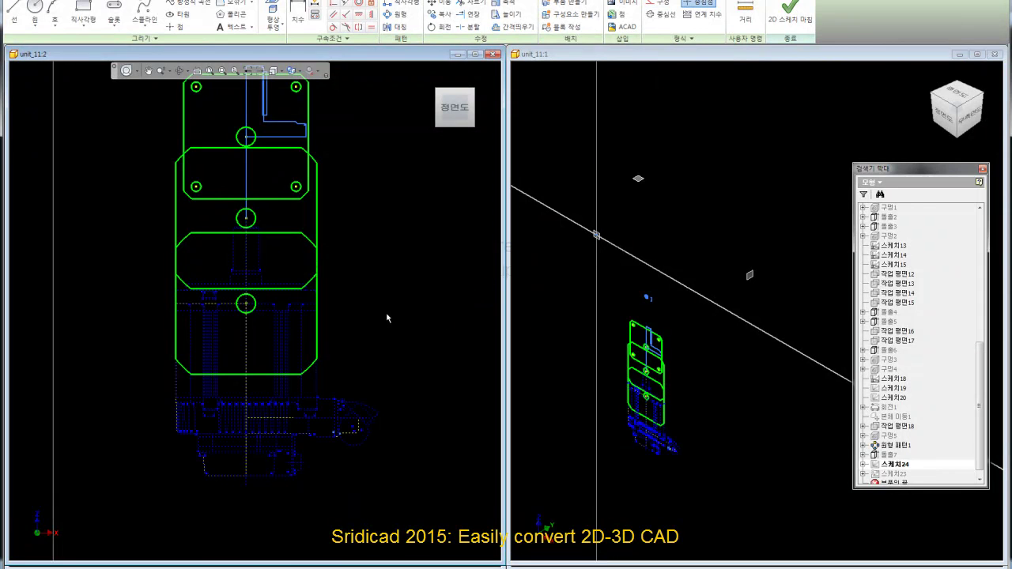
# Finish 스케치24, then open and finish 스케치23 from the browser.
pyautogui.click(796, 26)
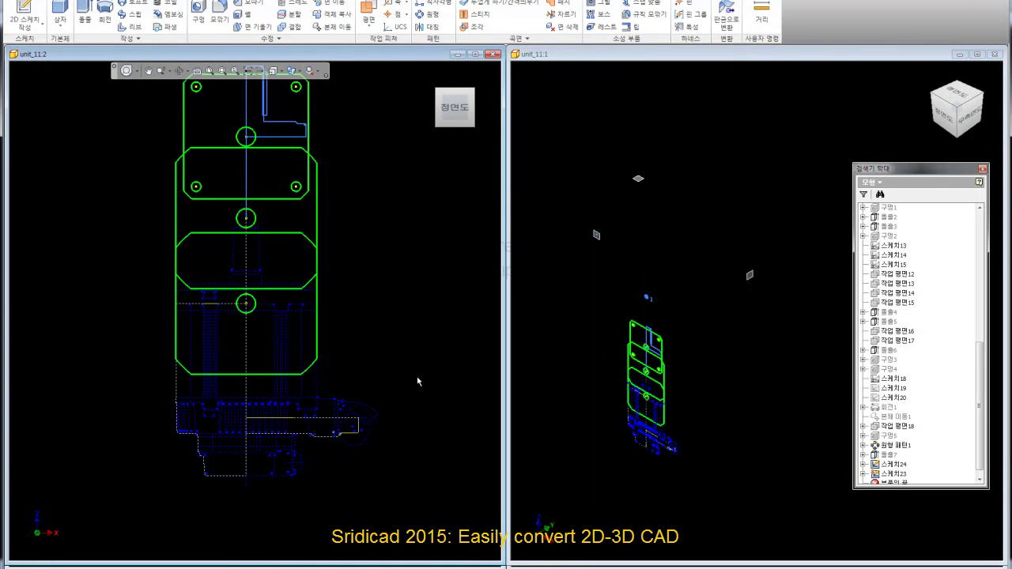
pyautogui.click(877, 473)
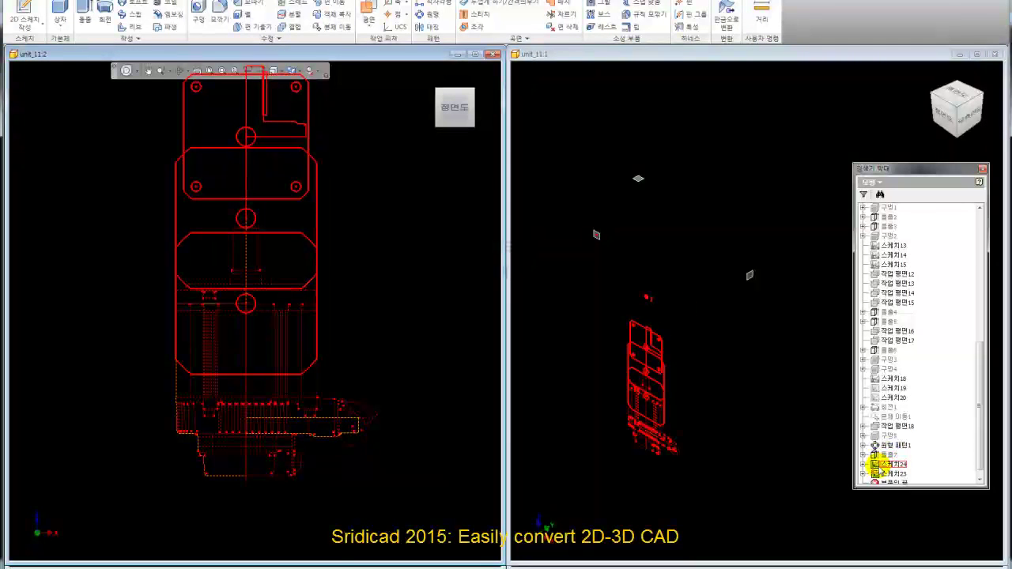
pyautogui.doubleClick(877, 475)
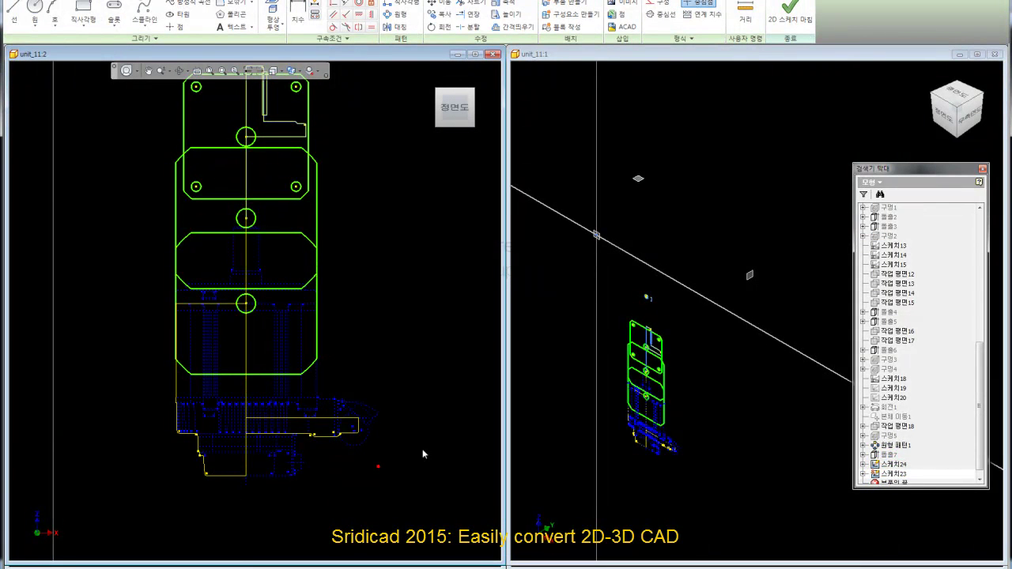
pyautogui.click(790, 17)
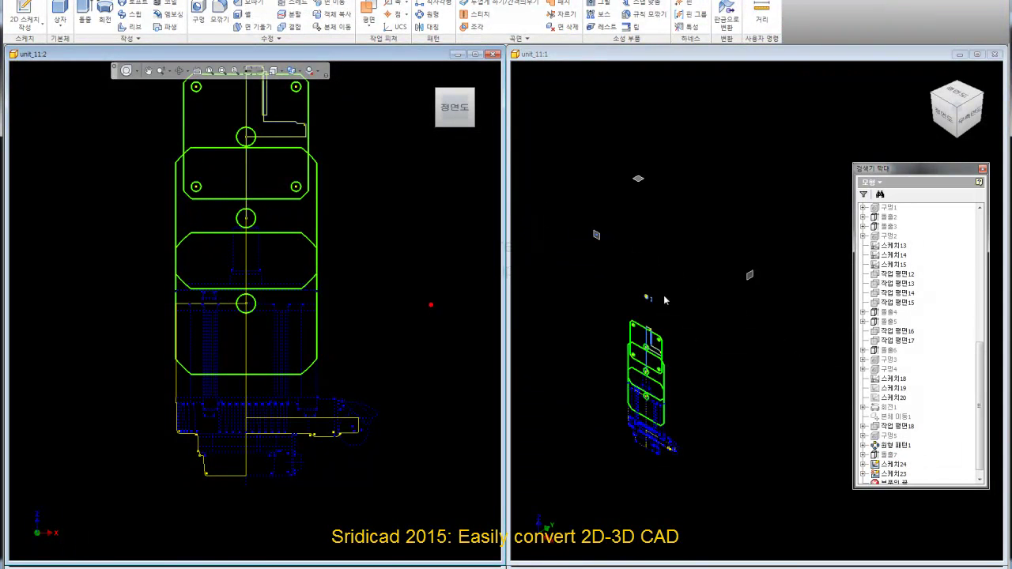
# Zoom and pan the 3D view onto the lower shaft profile.
pyautogui.scroll(3, 668, 332)
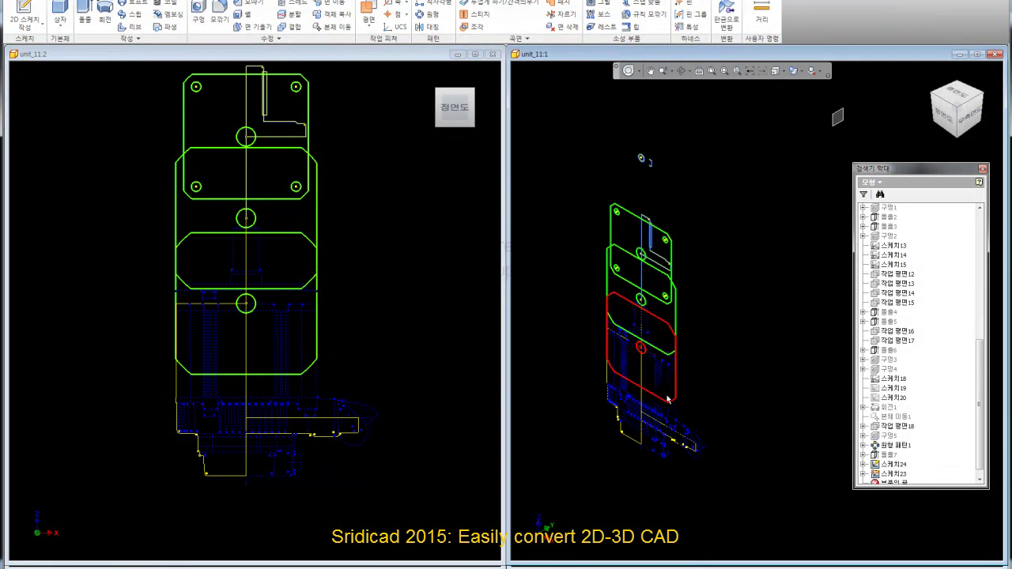
pyautogui.click(762, 395)
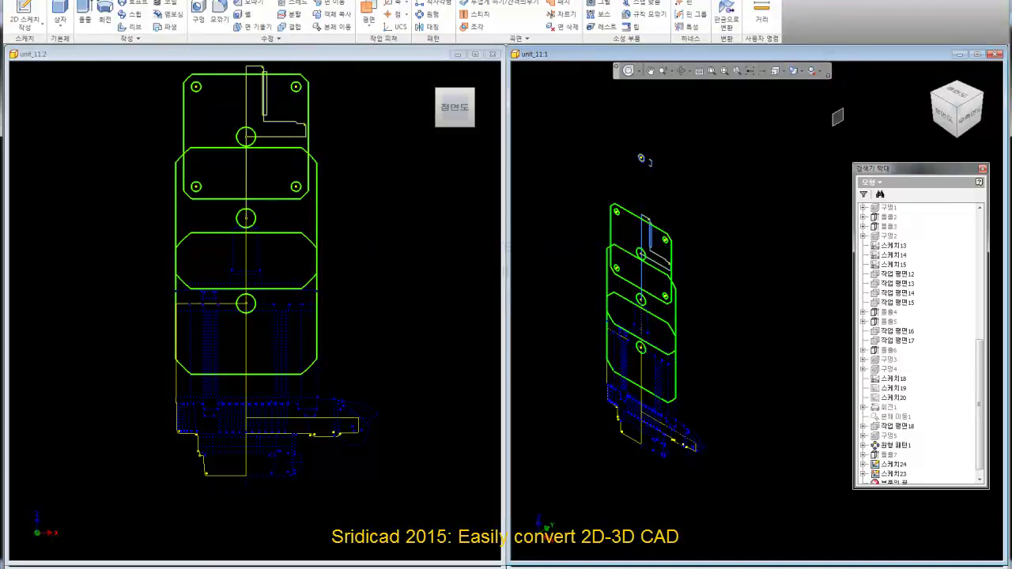
pyautogui.click(766, 434)
pyautogui.scroll(3, 640, 478)
pyautogui.moveTo(637, 446); pyautogui.dragTo(642, 474, button='middle')
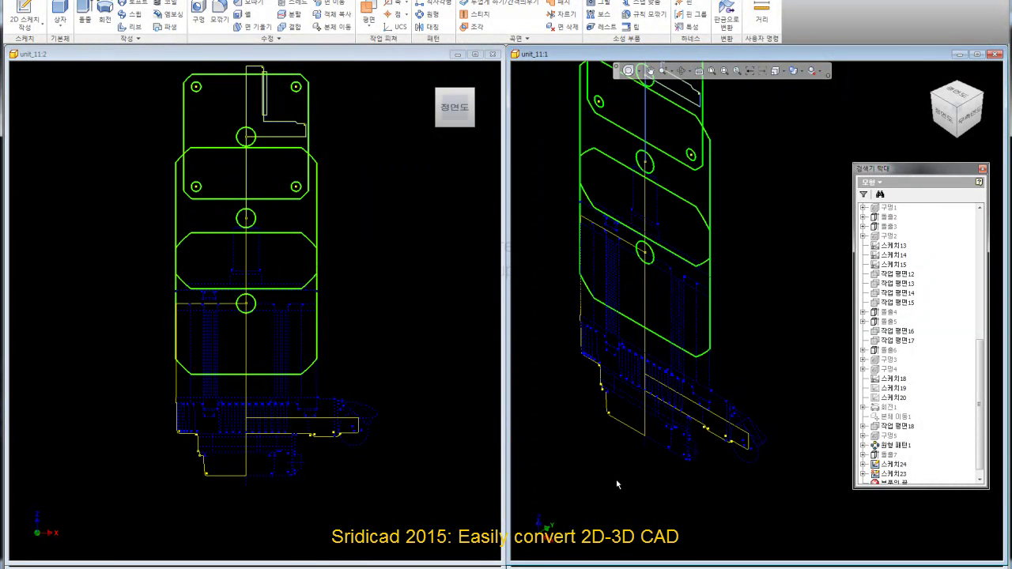
pyautogui.scroll(3, 407, 491)
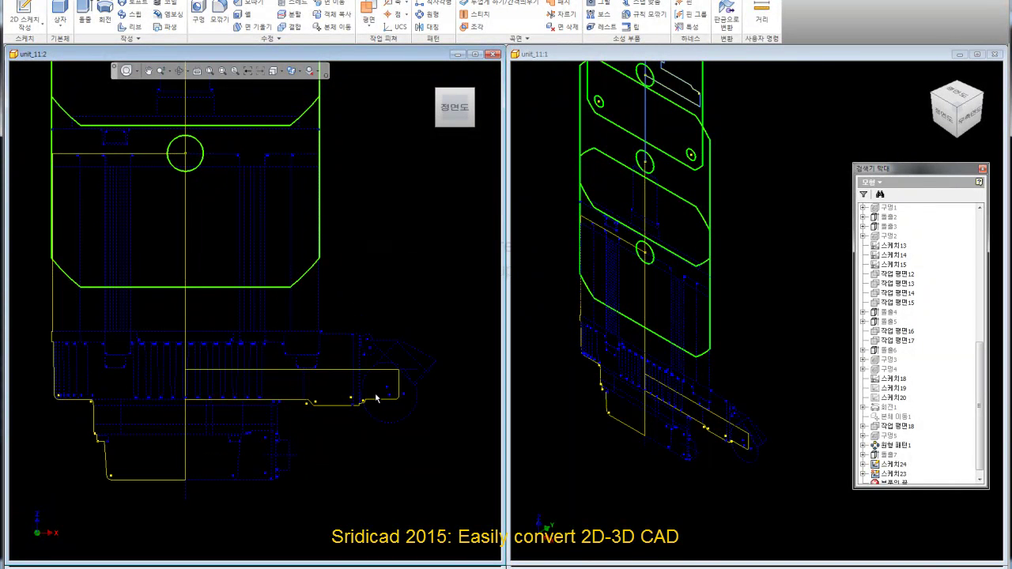
pyautogui.click(690, 485)
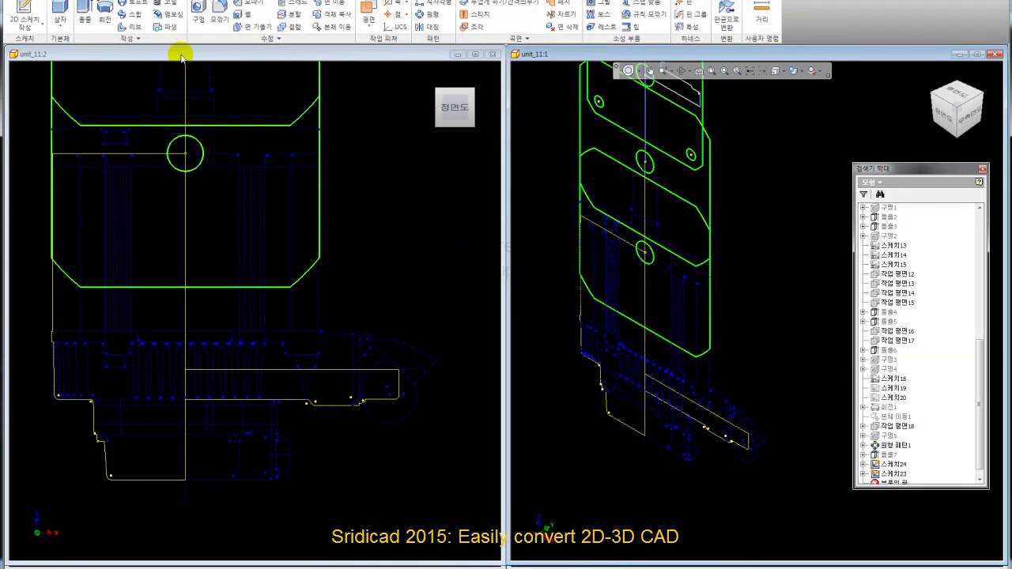
# Revolve the lower shaft profile about its axis as a New Solid.
pyautogui.click(105, 15)
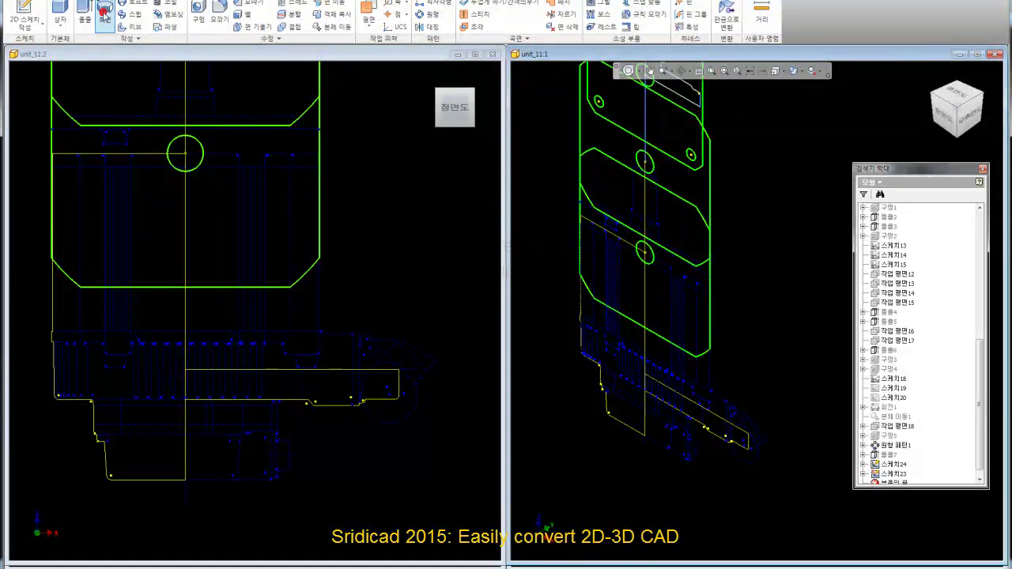
pyautogui.click(734, 431)
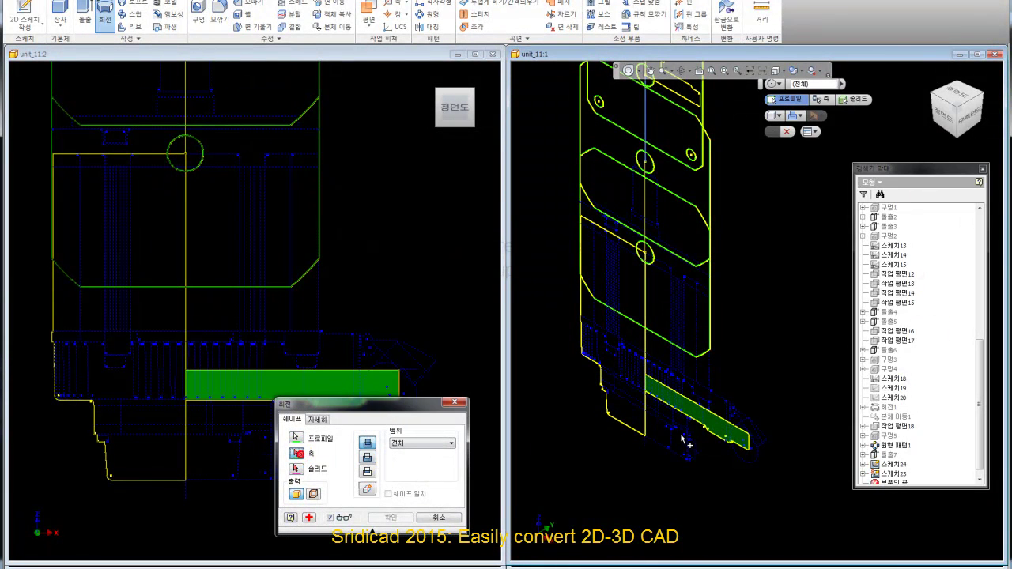
pyautogui.click(719, 420)
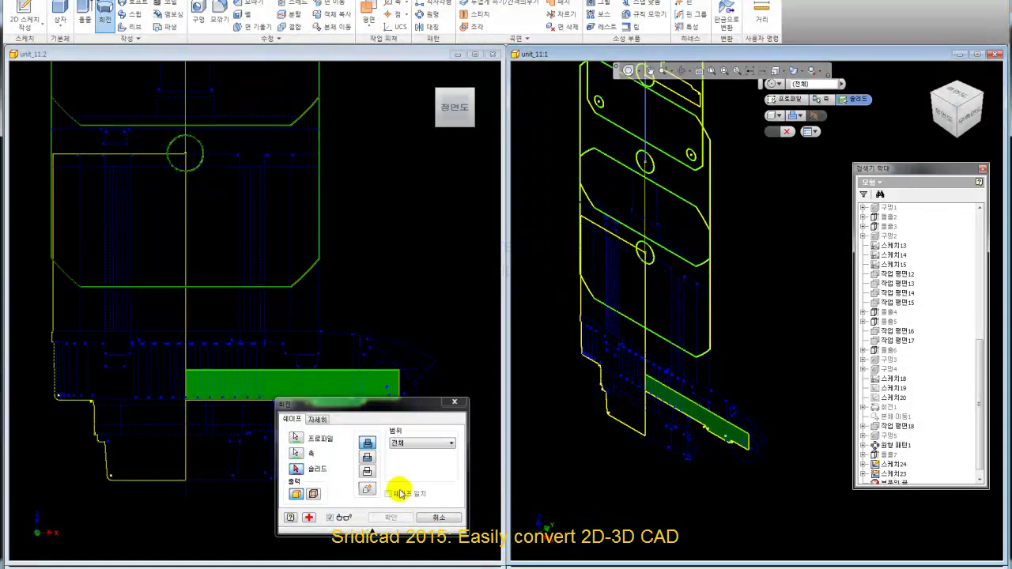
pyautogui.click(367, 489)
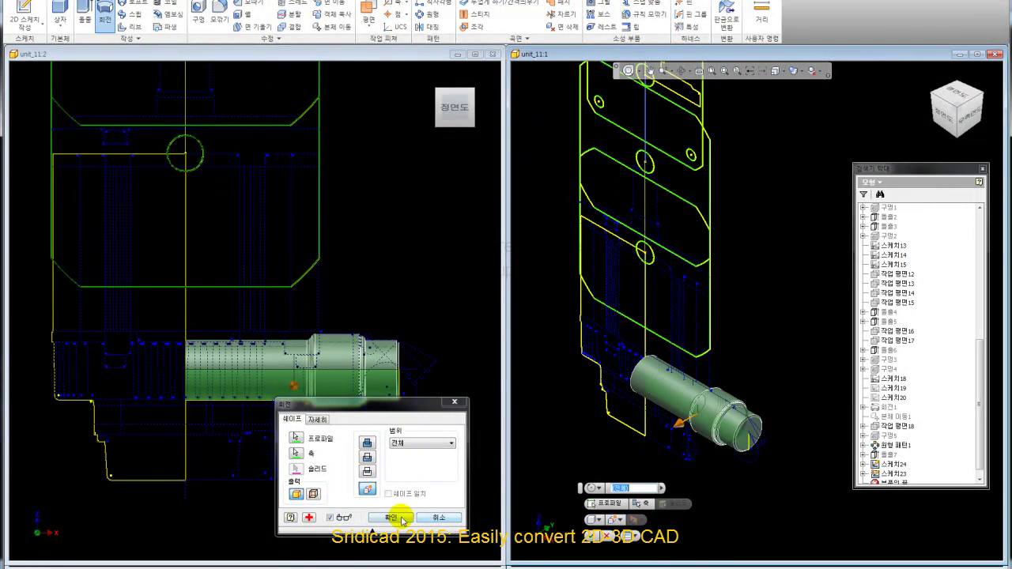
pyautogui.click(391, 517)
pyautogui.click(726, 504)
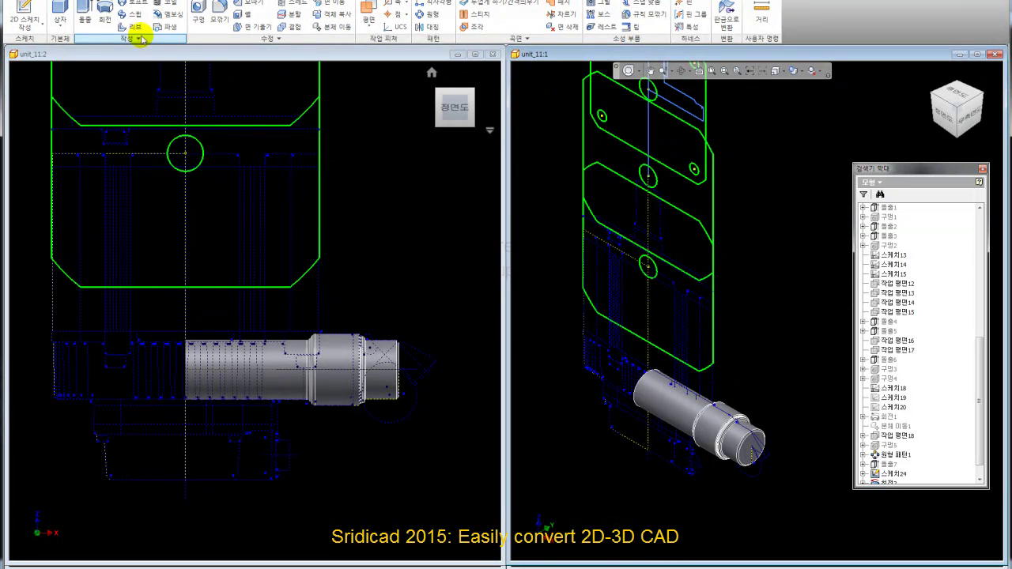
# Cancel a second revolve and reopen 스케치24 in the front view.
pyautogui.click(105, 11)
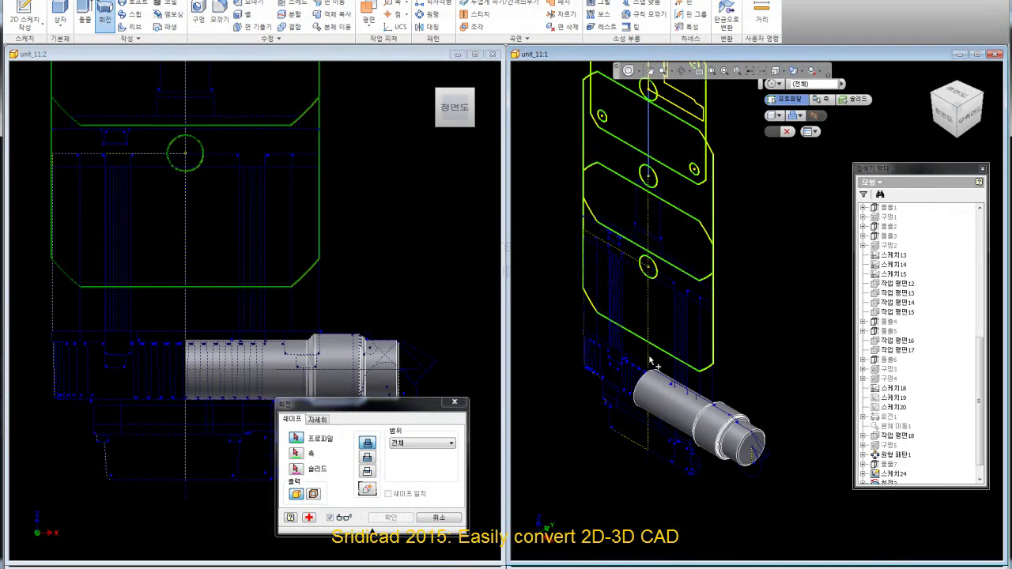
pyautogui.click(455, 519)
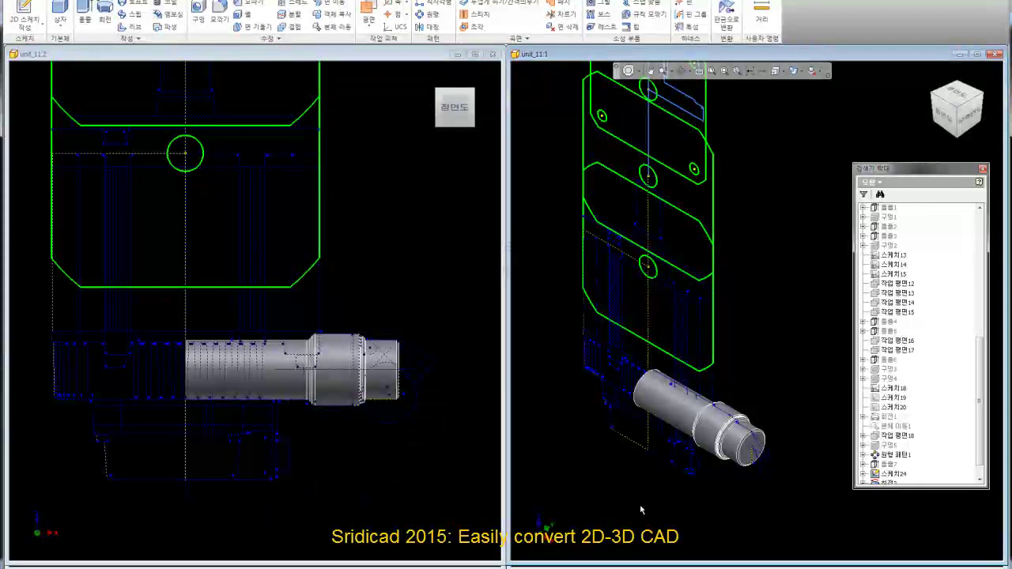
pyautogui.doubleClick(893, 474)
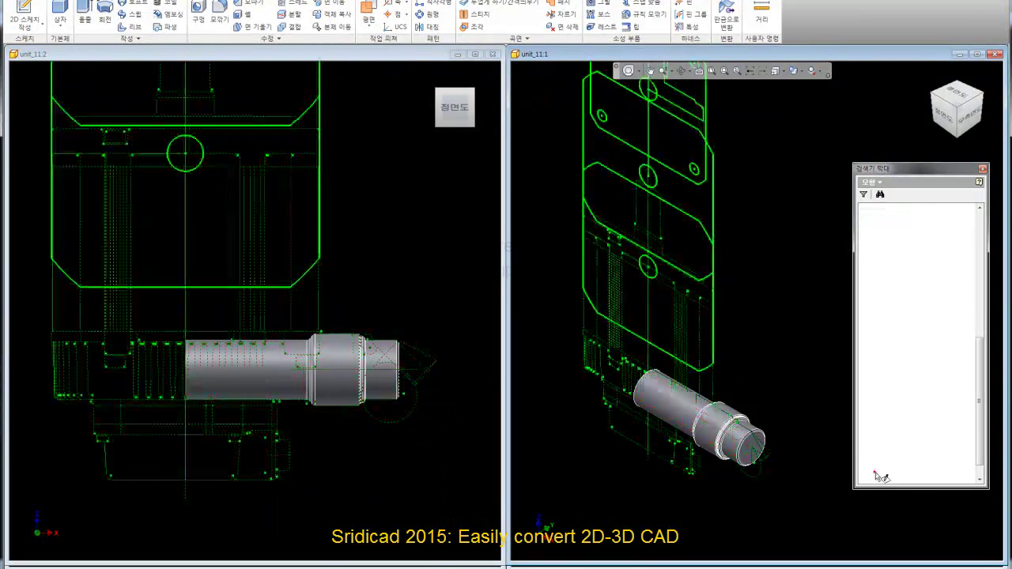
pyautogui.click(406, 478)
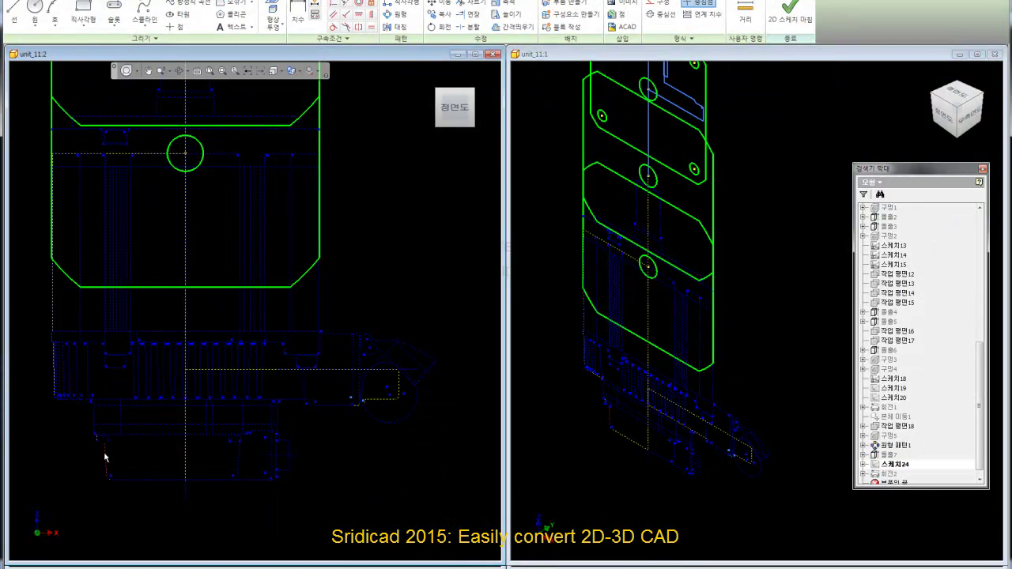
pyautogui.scroll(-2, 335, 335)
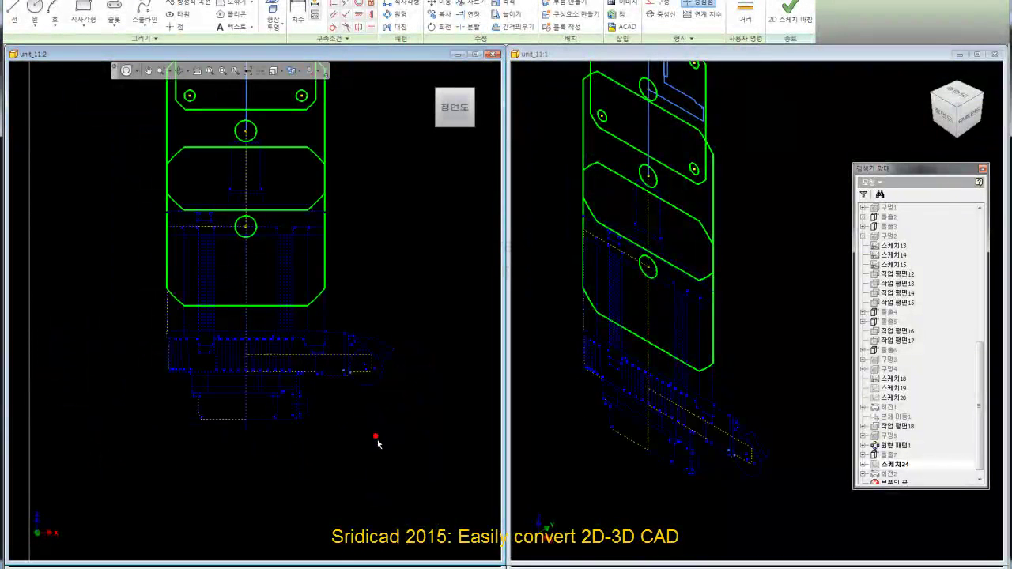
# Set the projected outline lines to 중심선 (centre lines) and finish the sketch.
pyautogui.moveTo(123, 207)
pyautogui.mouseDown()
pyautogui.moveTo(289, 425)
pyautogui.moveTo(303, 461)
pyautogui.mouseUp()
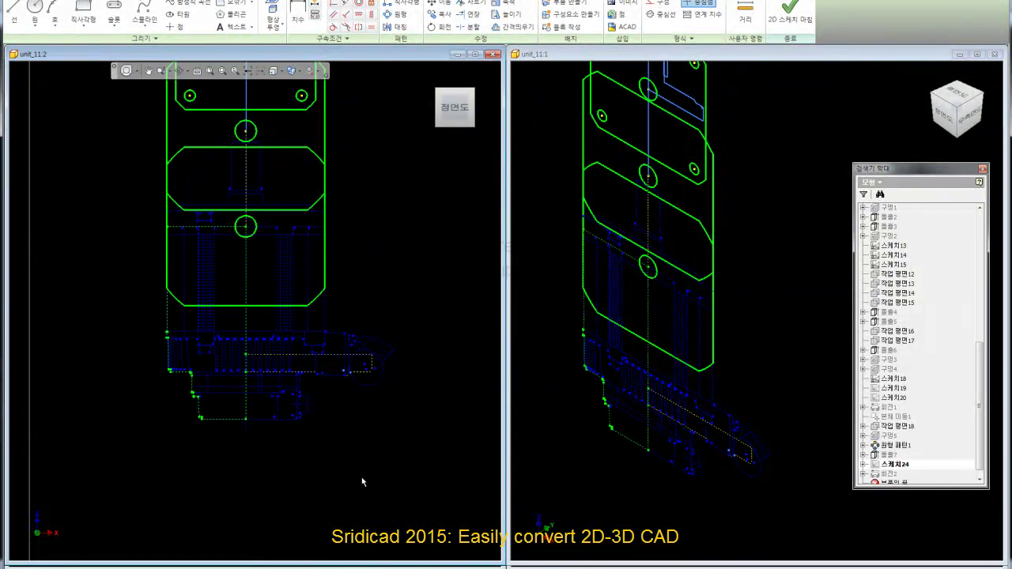
pyautogui.moveTo(362, 478); pyautogui.dragTo(258, 348)
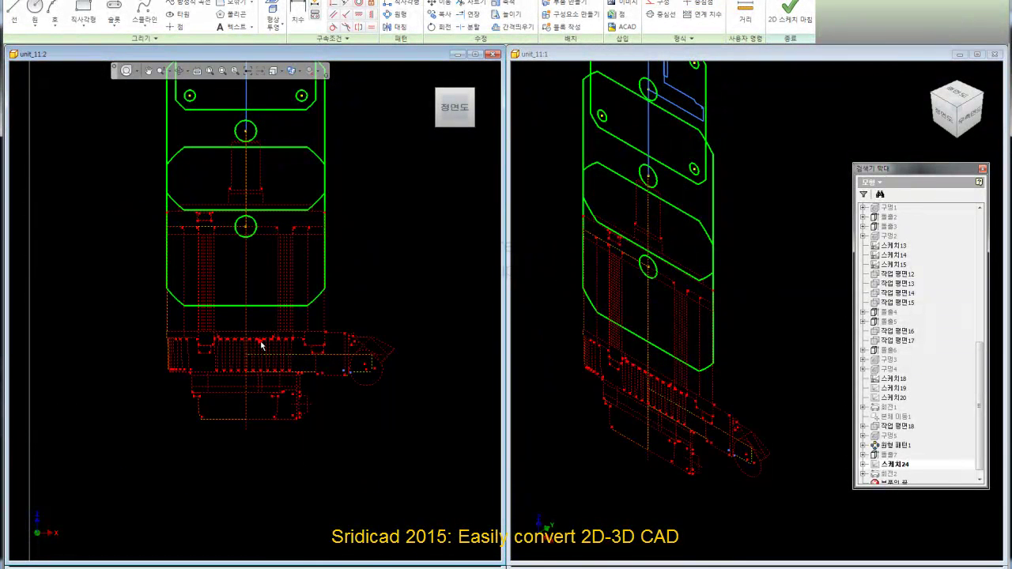
pyautogui.click(385, 419)
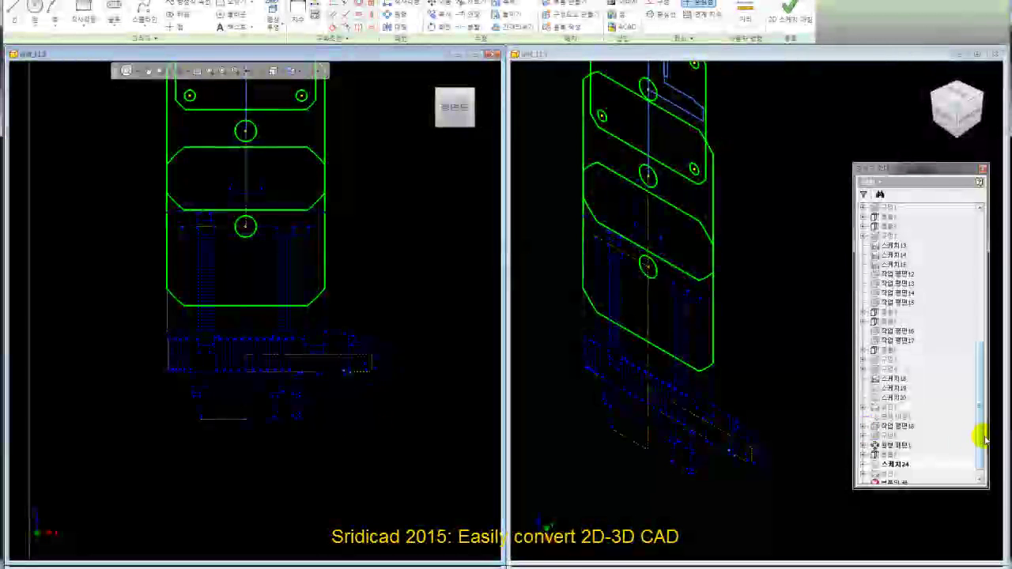
pyautogui.moveTo(983, 437); pyautogui.dragTo(984, 470)
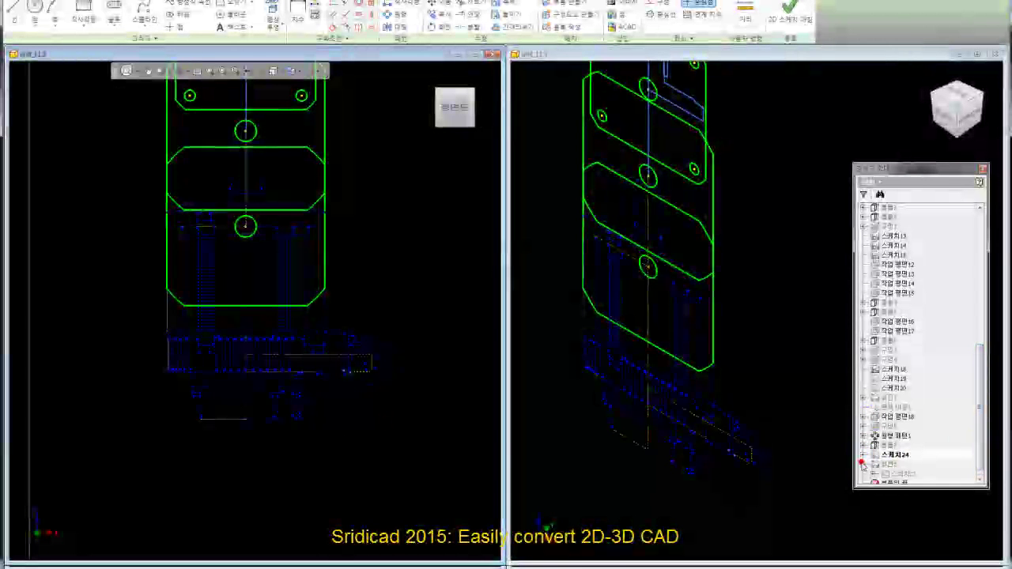
pyautogui.click(887, 475)
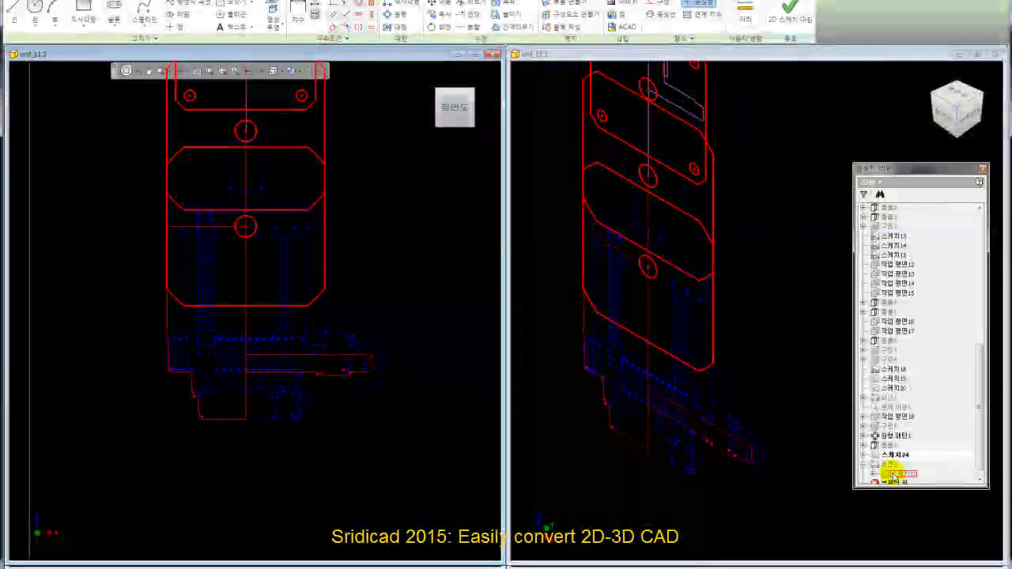
pyautogui.click(790, 13)
pyautogui.moveTo(980, 429); pyautogui.dragTo(978, 457)
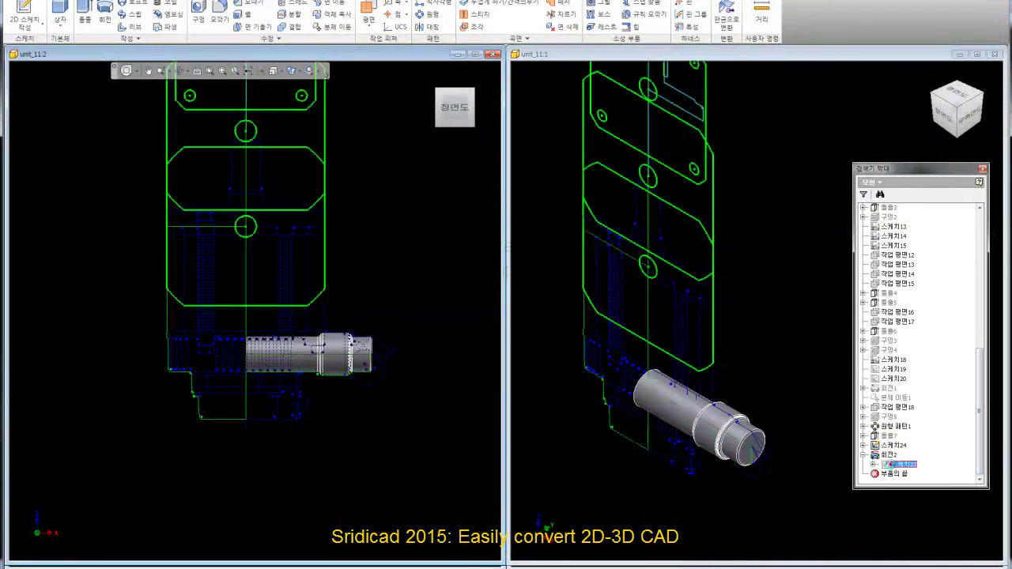
# Open 스케치23, make its lower outline lines 구성 construction geometry, and finish it.
pyautogui.doubleClick(904, 465)
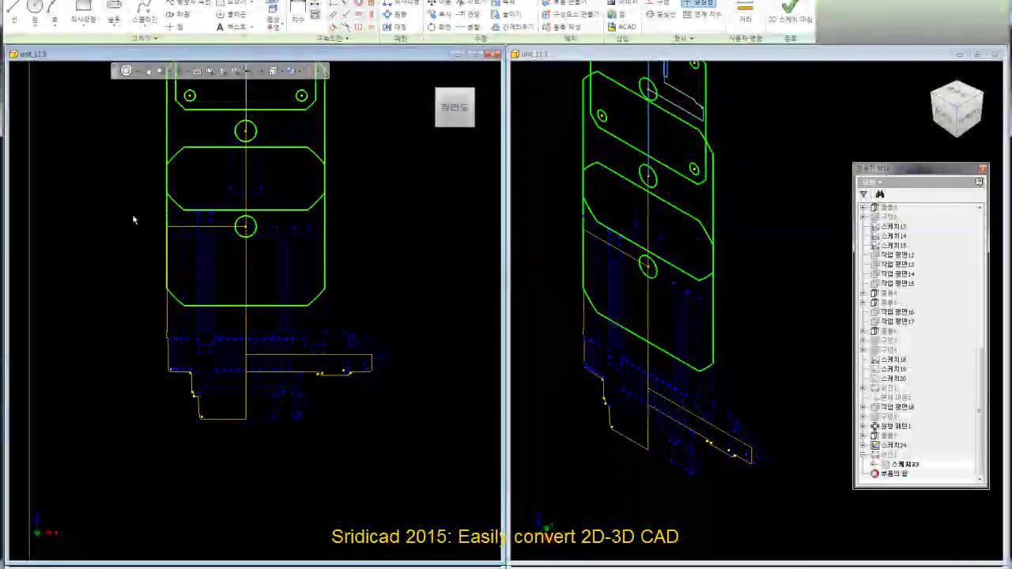
pyautogui.moveTo(131, 215); pyautogui.dragTo(262, 447)
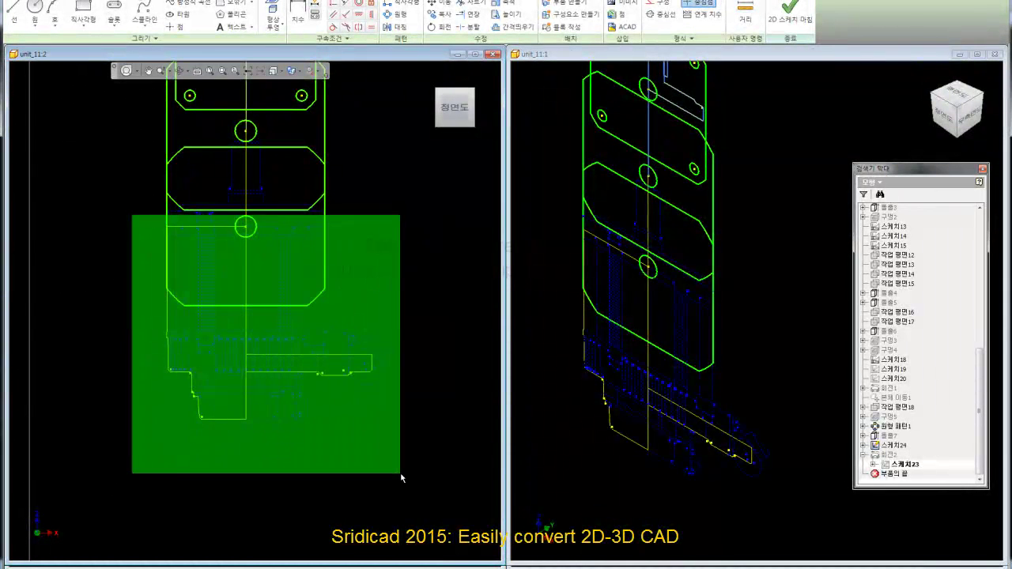
pyautogui.moveTo(262, 447); pyautogui.dragTo(401, 477)
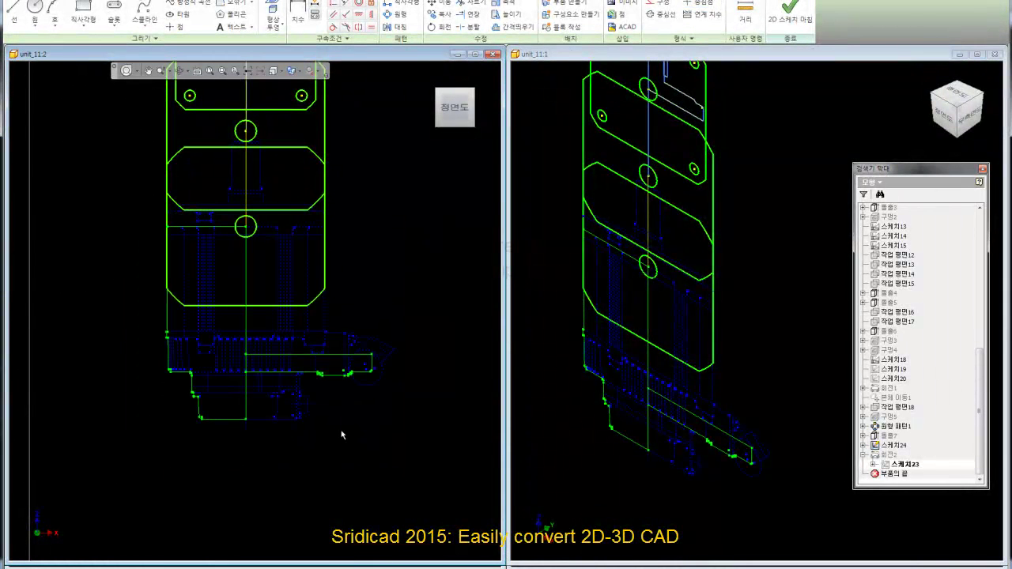
pyautogui.click(663, 6)
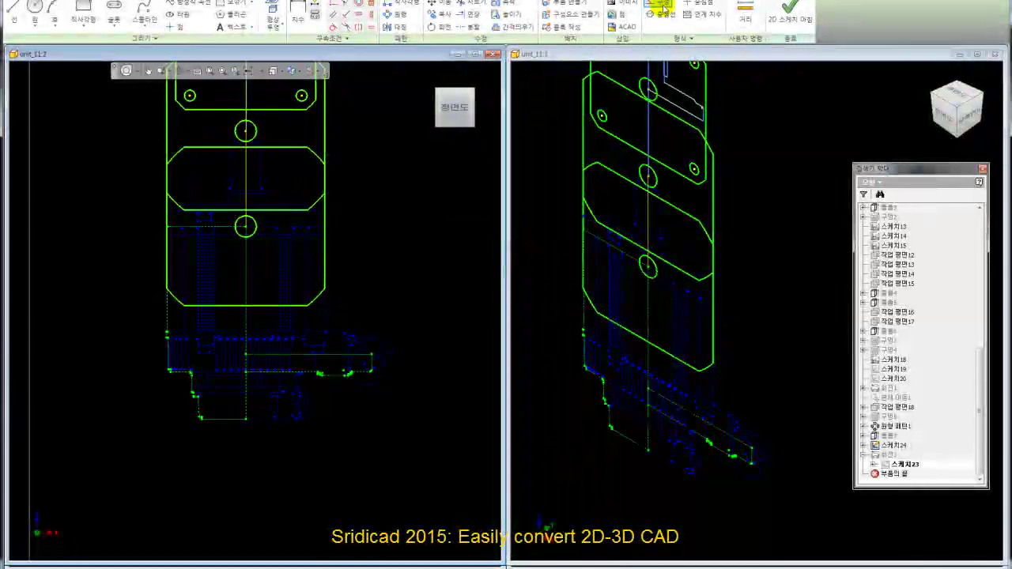
pyautogui.click(442, 420)
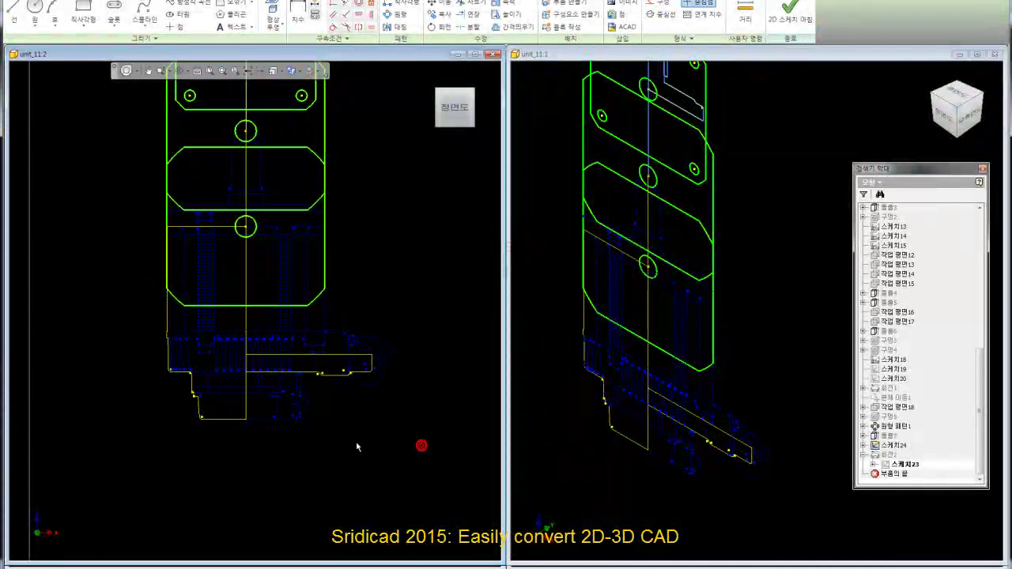
pyautogui.click(789, 18)
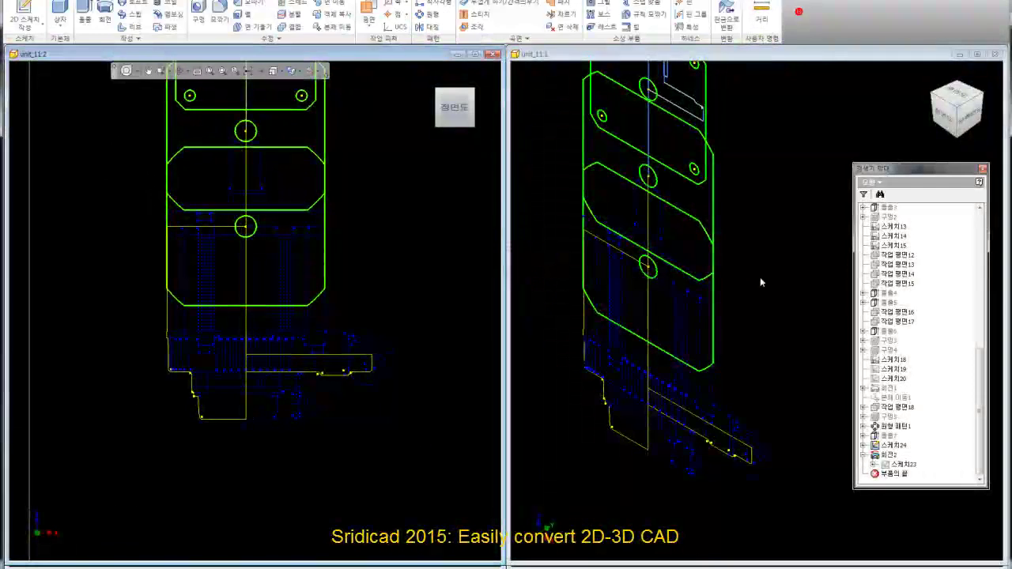
# Cancel the Extrude command and reopen 스케치23 under 회전2 for editing.
pyautogui.click(85, 12)
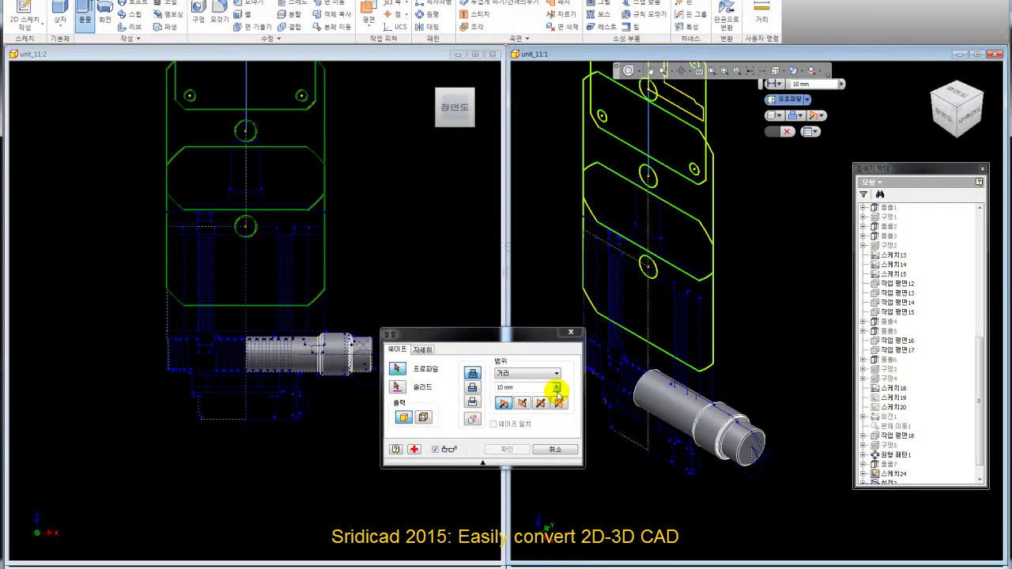
pyautogui.click(570, 332)
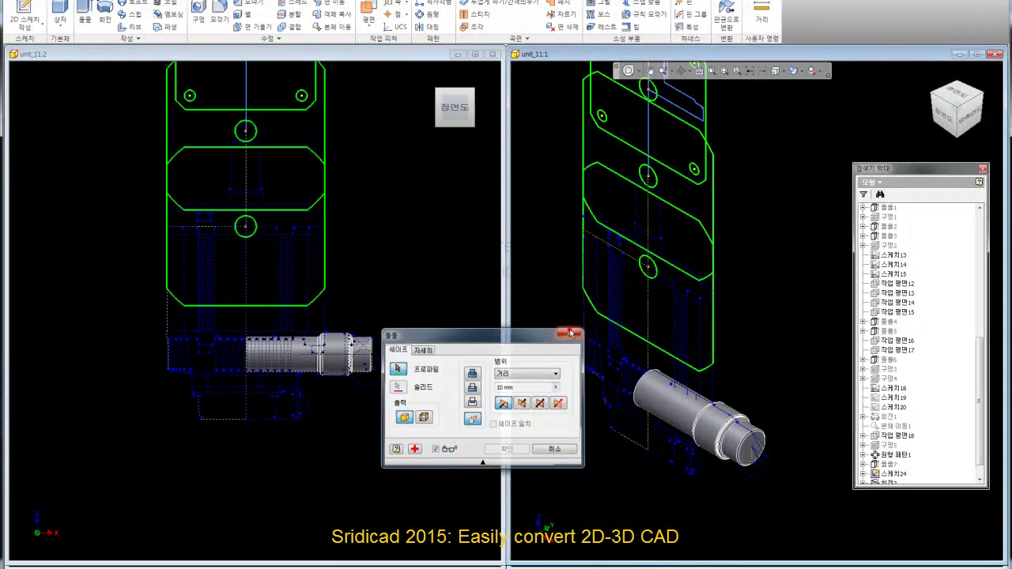
pyautogui.click(436, 372)
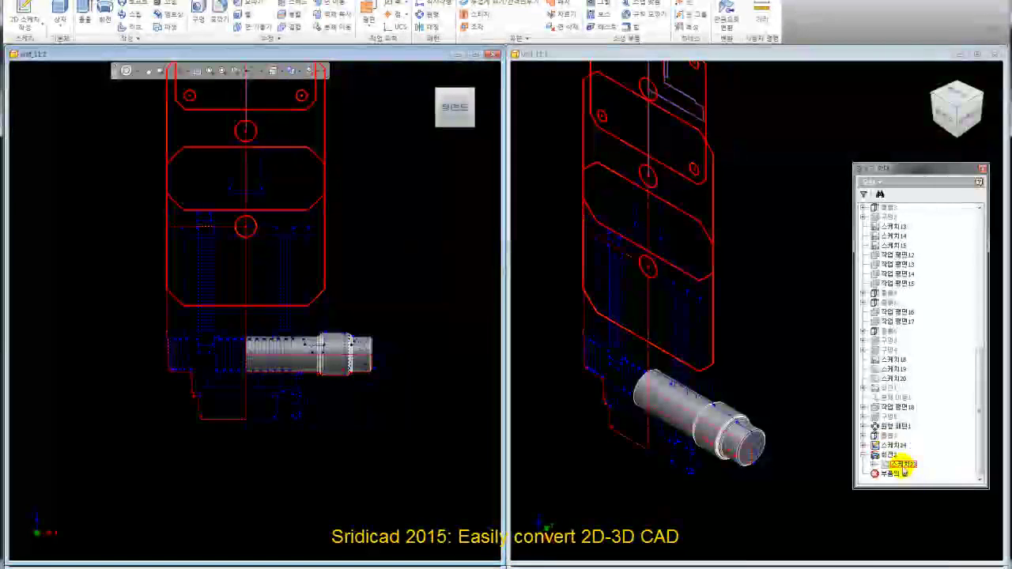
pyautogui.click(373, 486)
# Abandon moving the slot lines, then finish the shaft profile sketch so the revolved shaft rebuilds.
pyautogui.moveTo(130, 218); pyautogui.dragTo(268, 474)
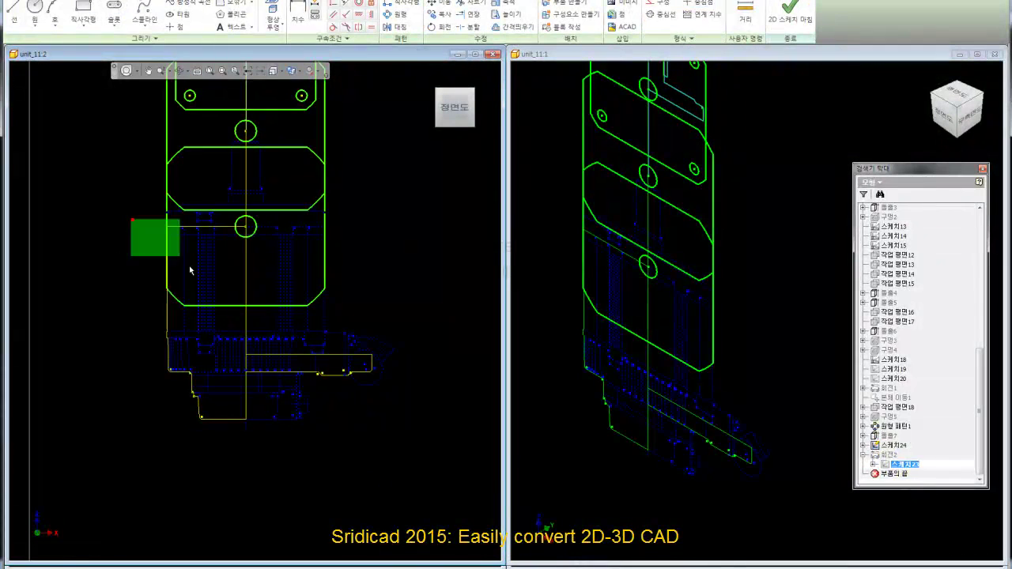
pyautogui.click(449, 16)
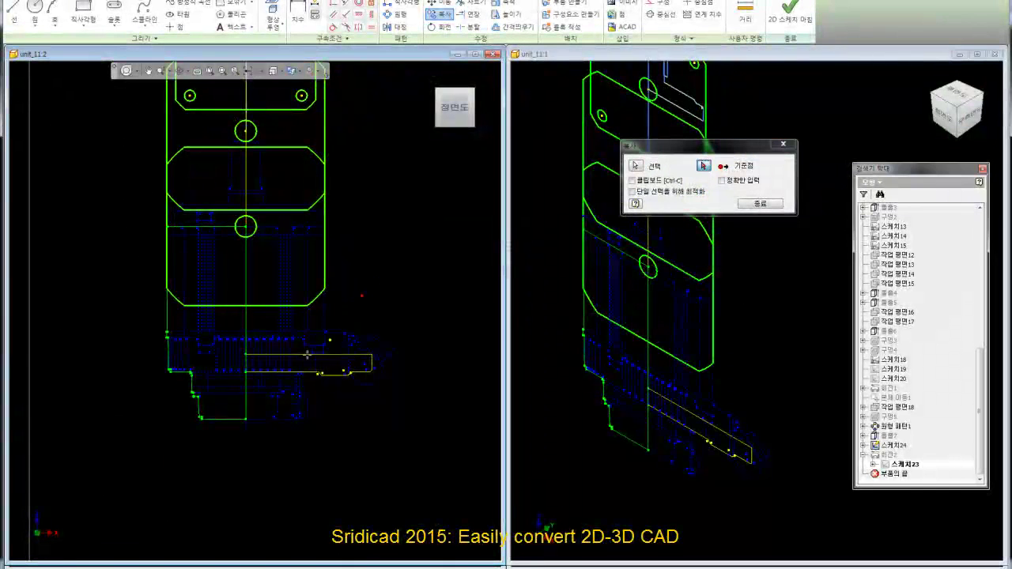
pyautogui.click(306, 355)
pyautogui.rightClick(254, 319)
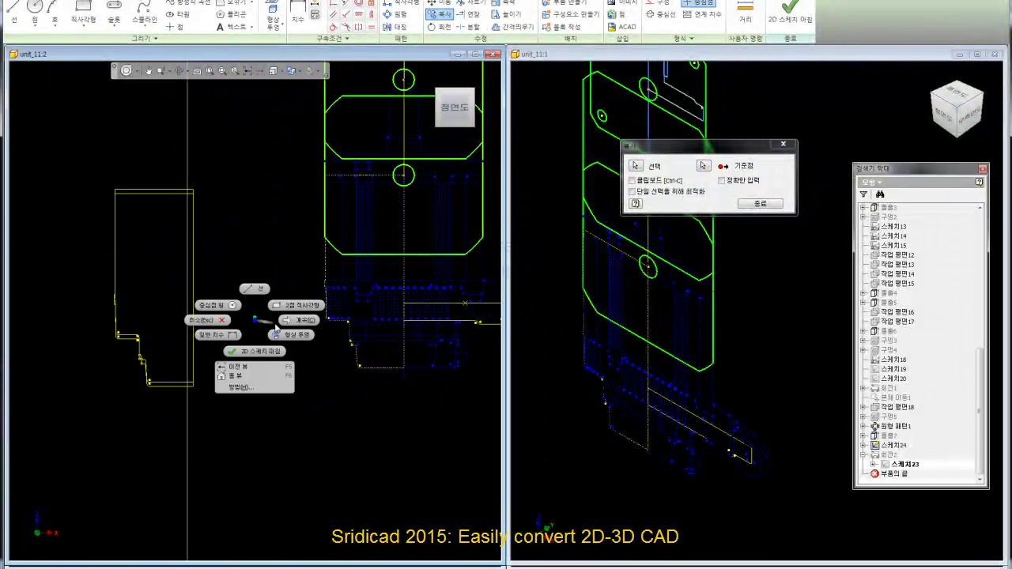
pyautogui.click(206, 321)
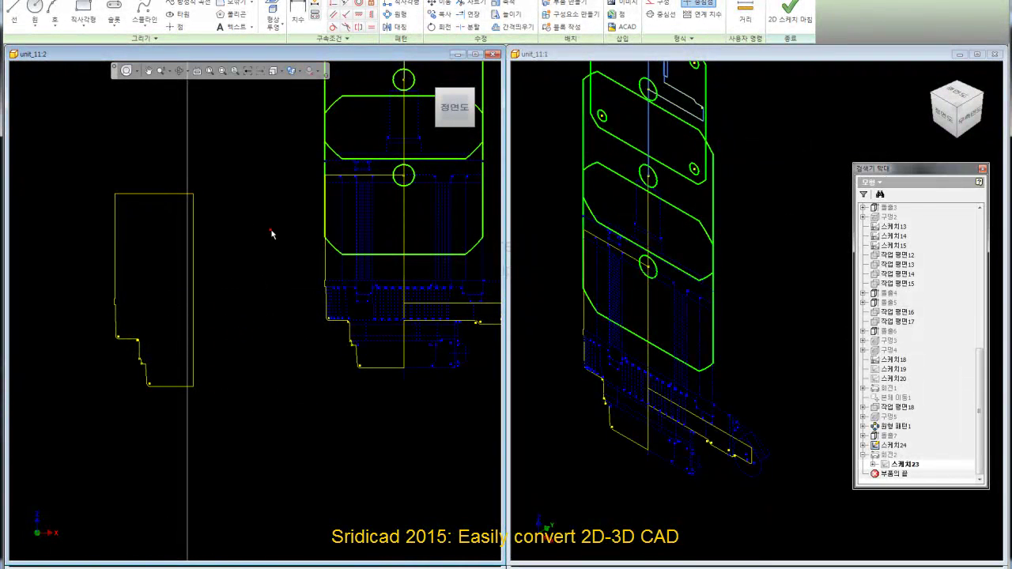
pyautogui.moveTo(77, 134); pyautogui.dragTo(259, 447)
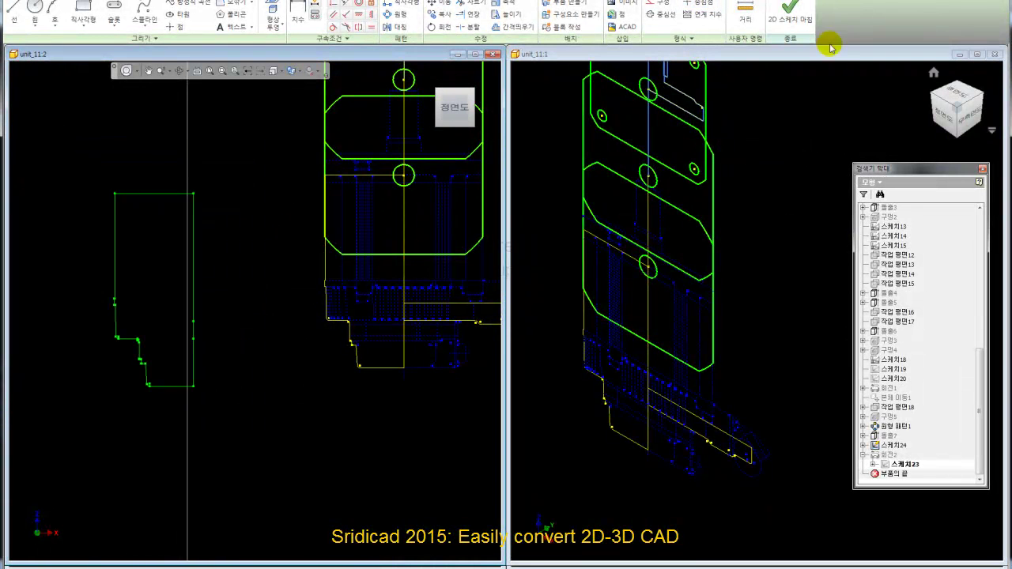
pyautogui.click(790, 14)
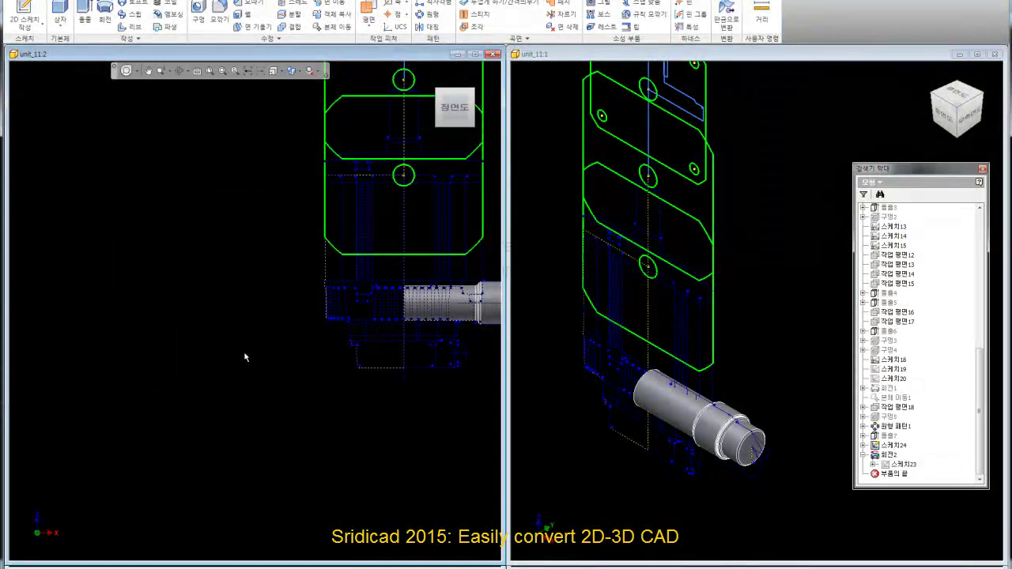
# Turn on visibility of sketch 스케치23 from the model browser.
pyautogui.scroll(-4, 265, 326)
pyautogui.scroll(2, 265, 327)
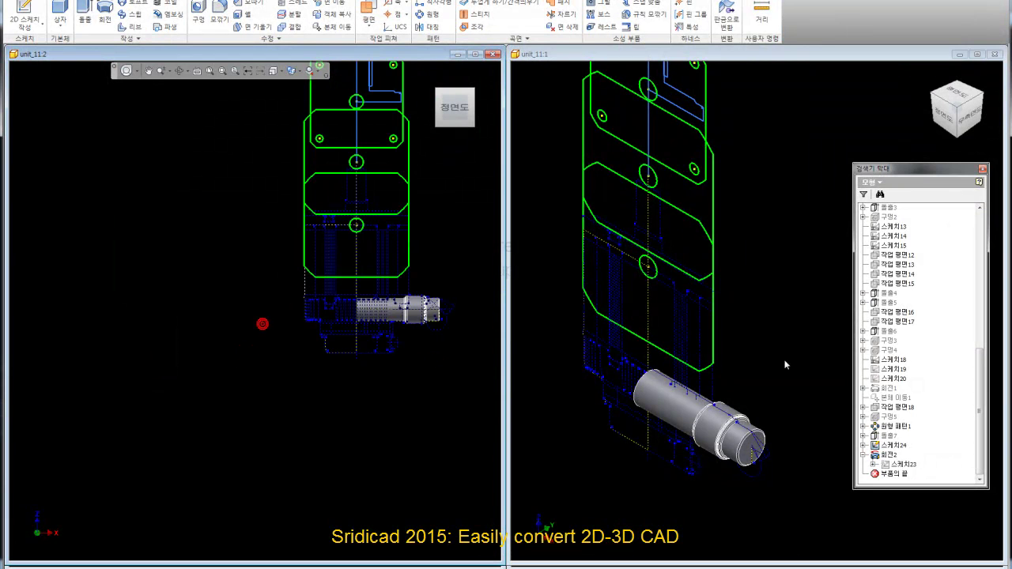
pyautogui.rightClick(892, 464)
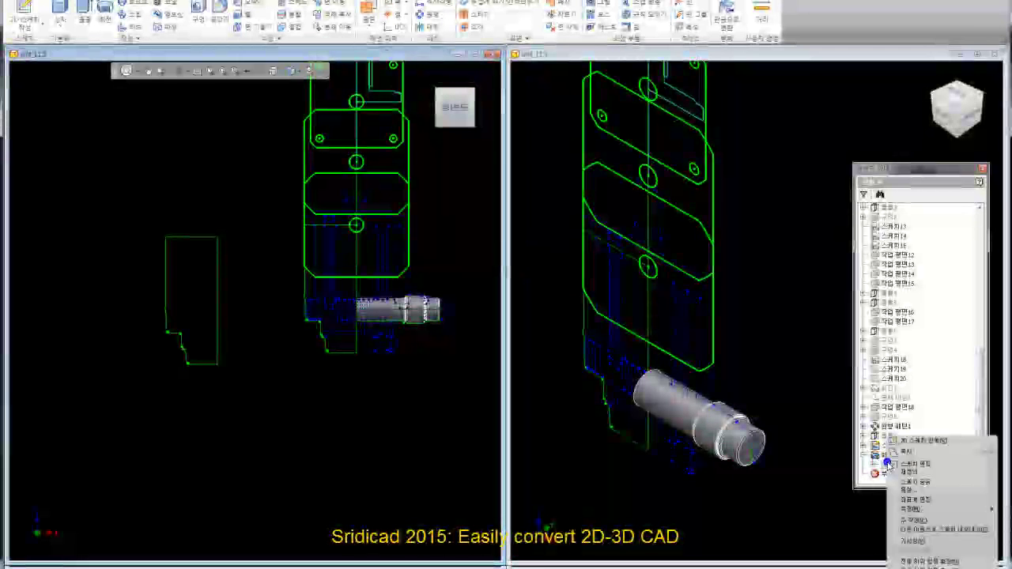
pyautogui.click(913, 540)
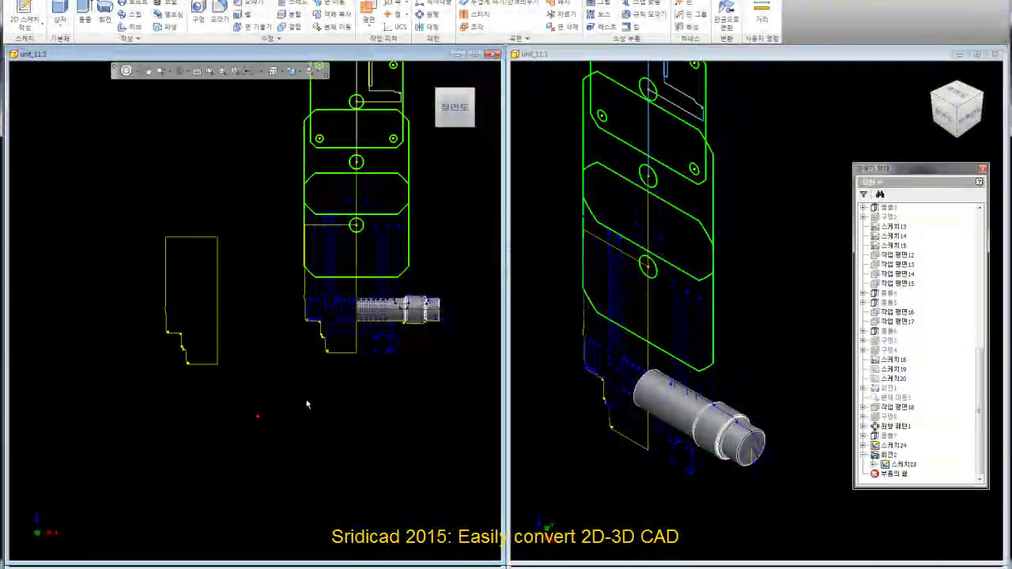
# Cancel a started Revolve and reopen sketch 스케치23 for editing.
pyautogui.click(101, 14)
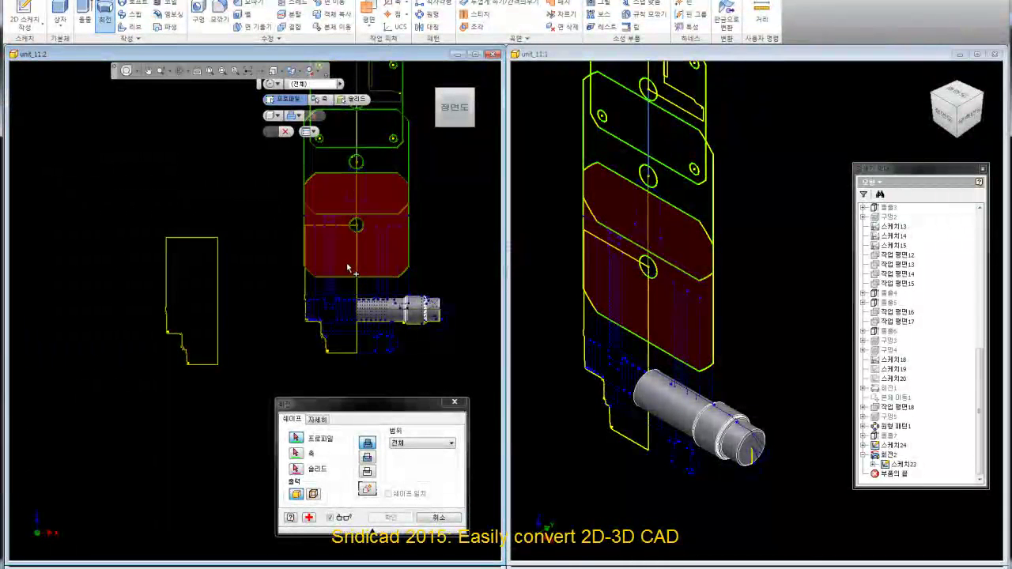
pyautogui.press('Escape')
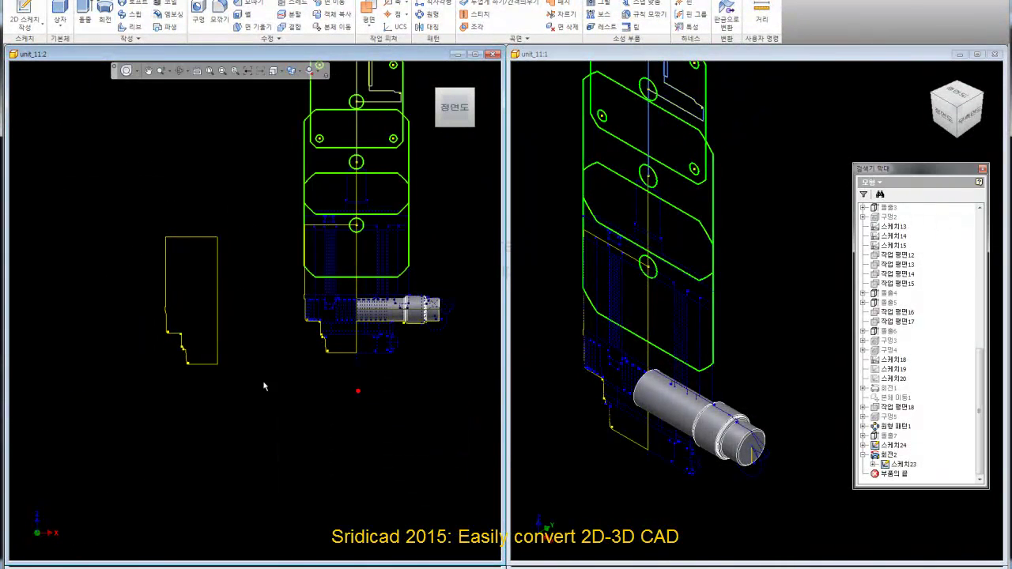
pyautogui.doubleClick(205, 236)
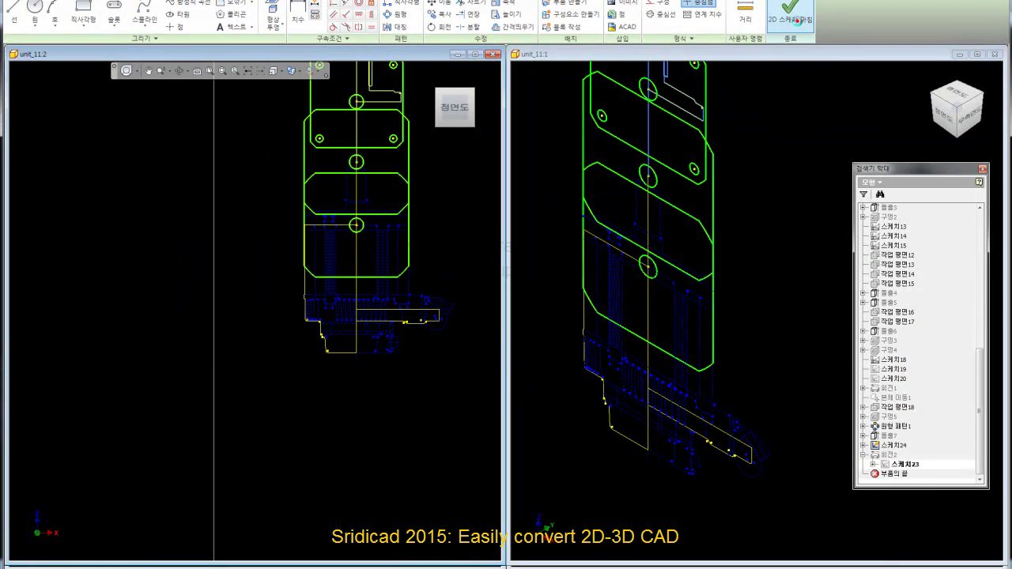
# Finish the shaft sketch and open sketch 스케치24 for editing.
pyautogui.click(791, 18)
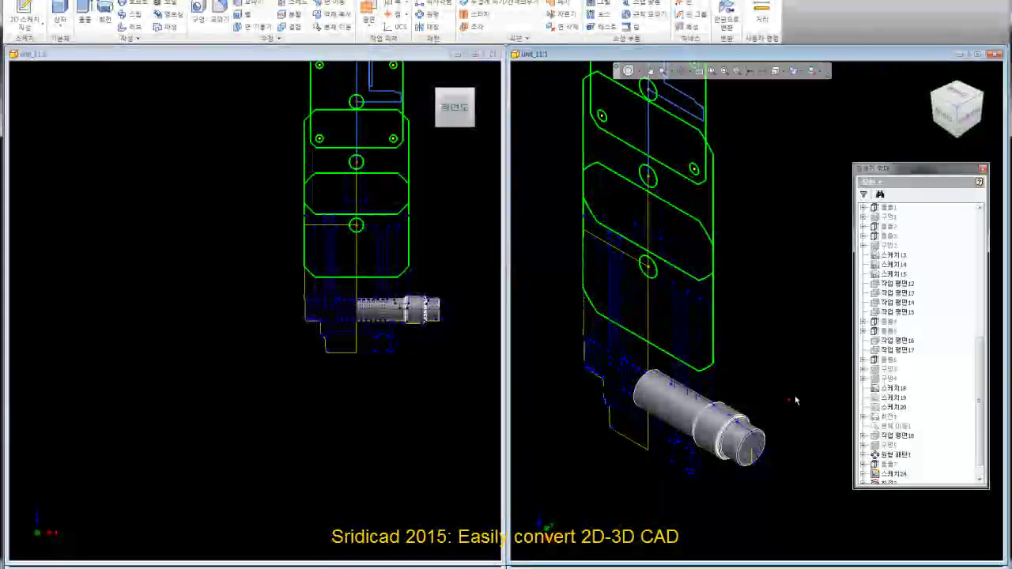
pyautogui.moveTo(981, 423); pyautogui.dragTo(982, 480)
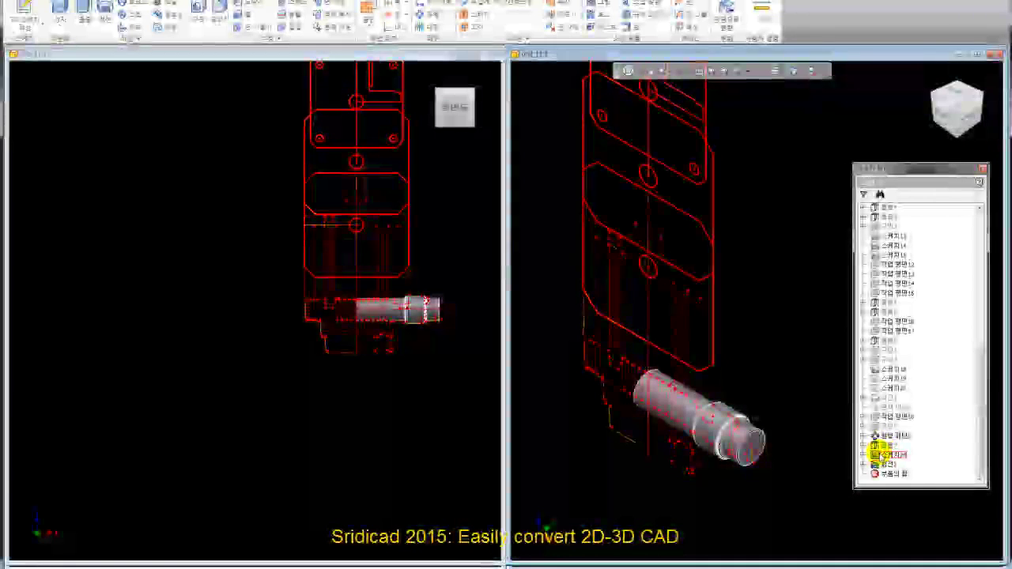
pyautogui.click(877, 455)
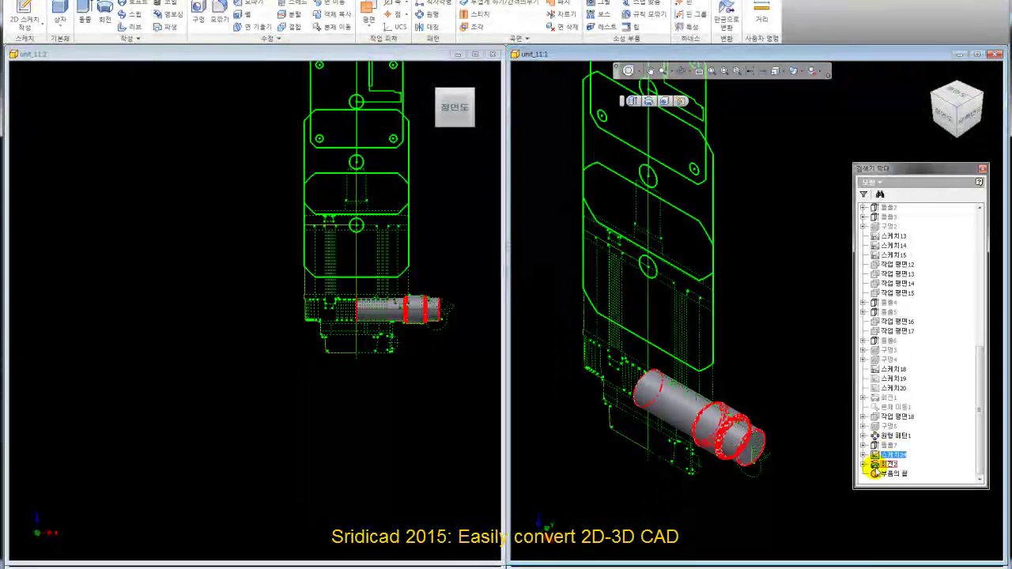
pyautogui.doubleClick(875, 456)
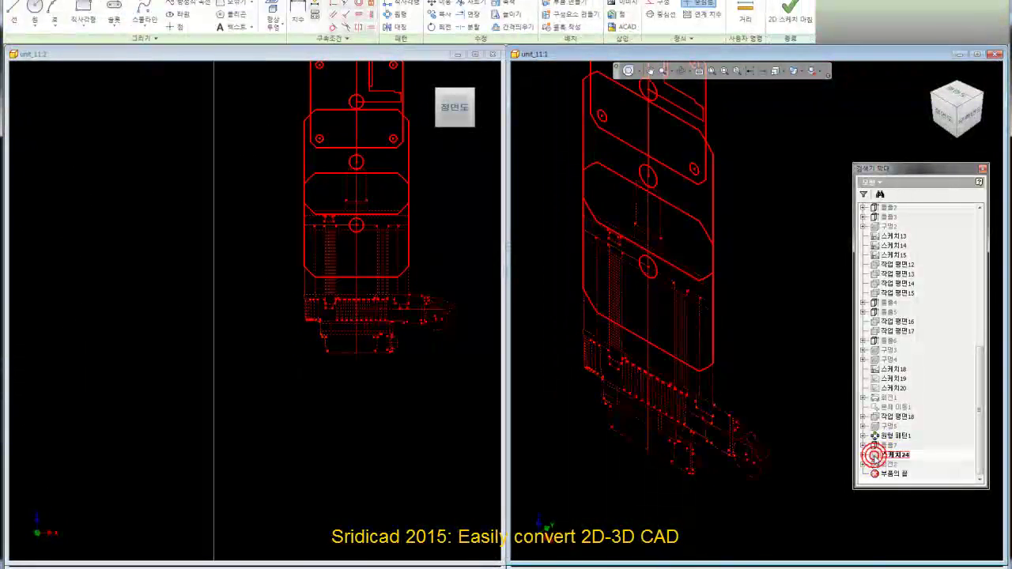
# Delete the plate sketch lines selected in the front view.
pyautogui.moveTo(443, 353); pyautogui.dragTo(406, 429, button='middle')
pyautogui.moveTo(222, 106); pyautogui.dragTo(457, 368)
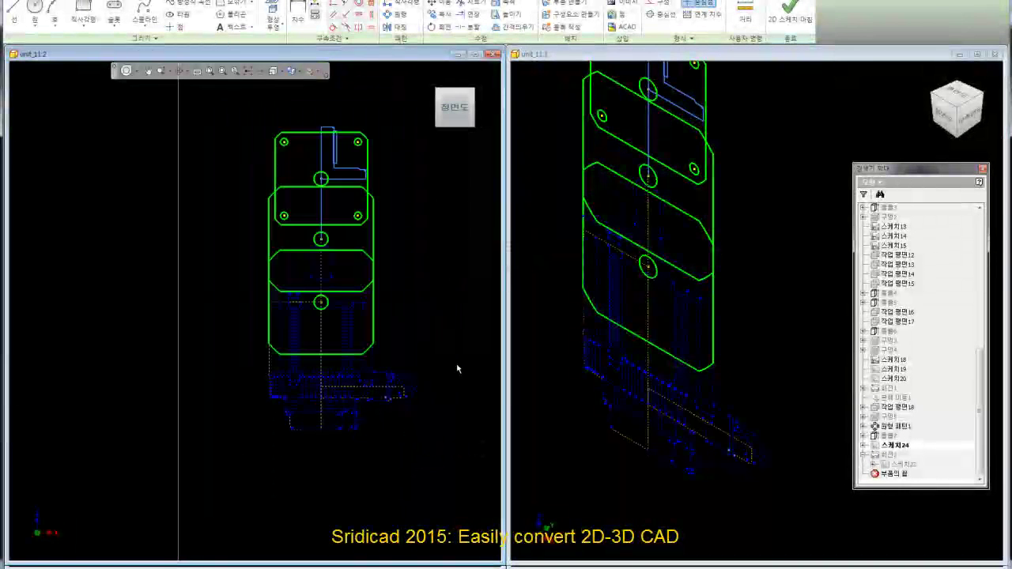
pyautogui.press('Delete')
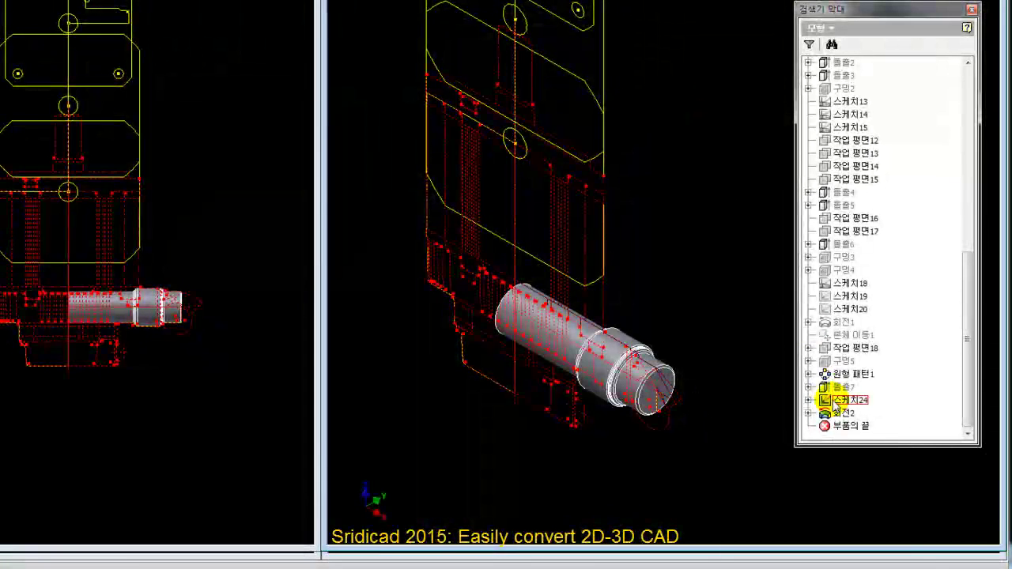
# Expand sketch 스케치24, show the sketch inside revolve 회전2, and hide 스케치23.
pyautogui.moveTo(827, 402); pyautogui.dragTo(856, 429)
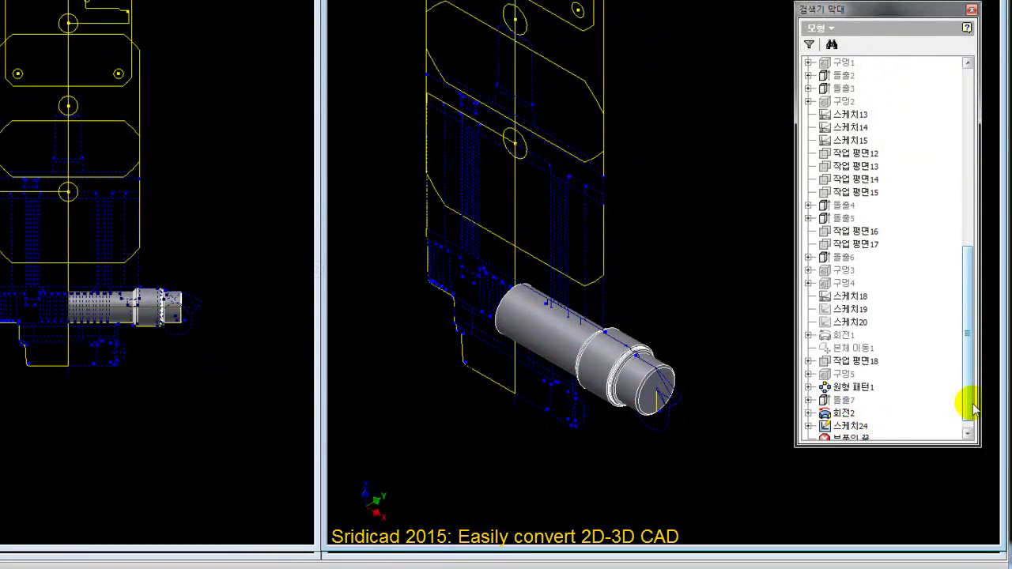
pyautogui.scroll(-1, 971, 405)
pyautogui.doubleClick(827, 414)
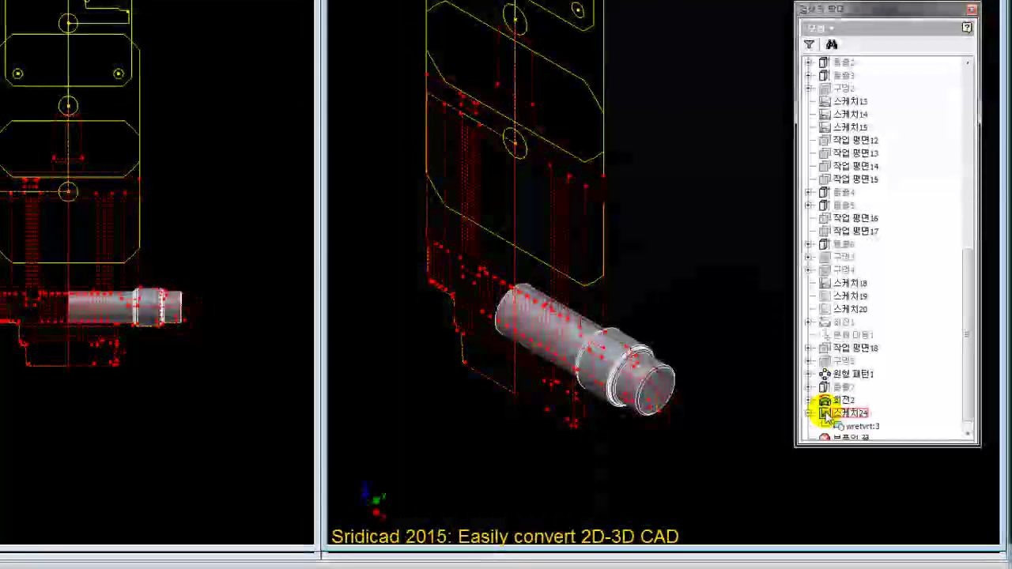
pyautogui.click(808, 400)
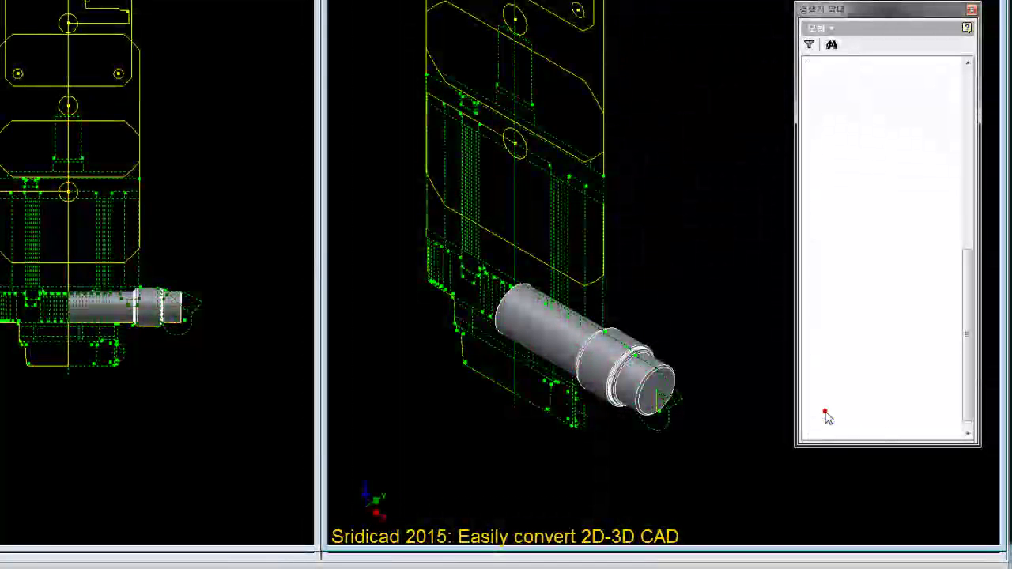
pyautogui.rightClick(858, 413)
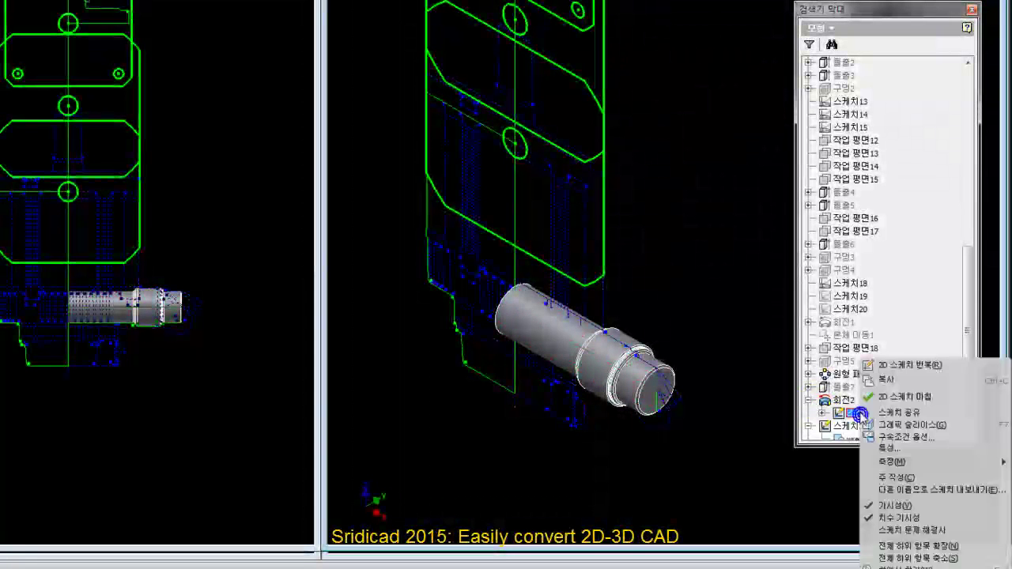
pyautogui.click(886, 506)
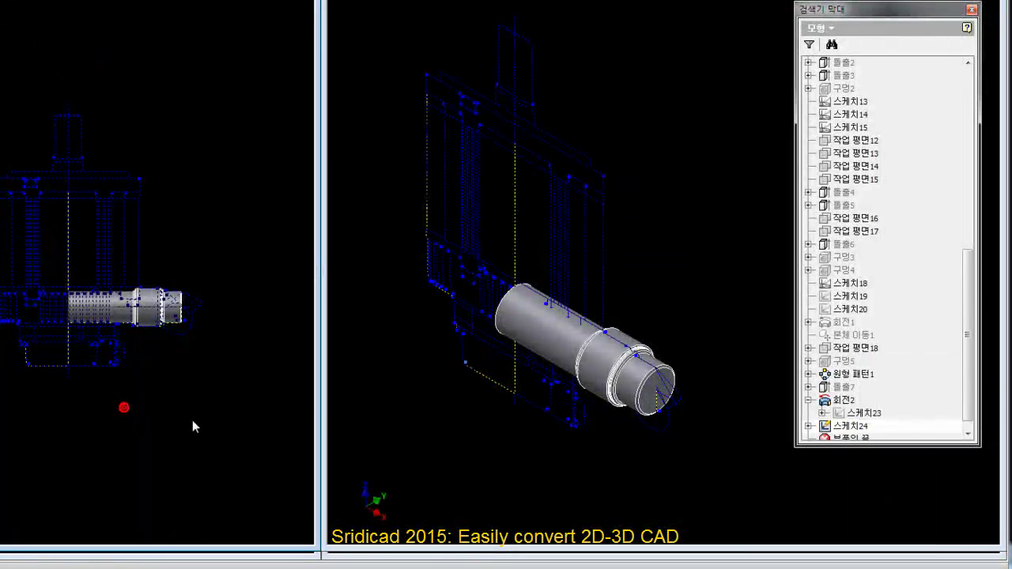
# Check the lower sketch geometry, then make sketch 스케치23 visible again.
pyautogui.moveTo(1, 181); pyautogui.dragTo(235, 423)
pyautogui.click(257, 369)
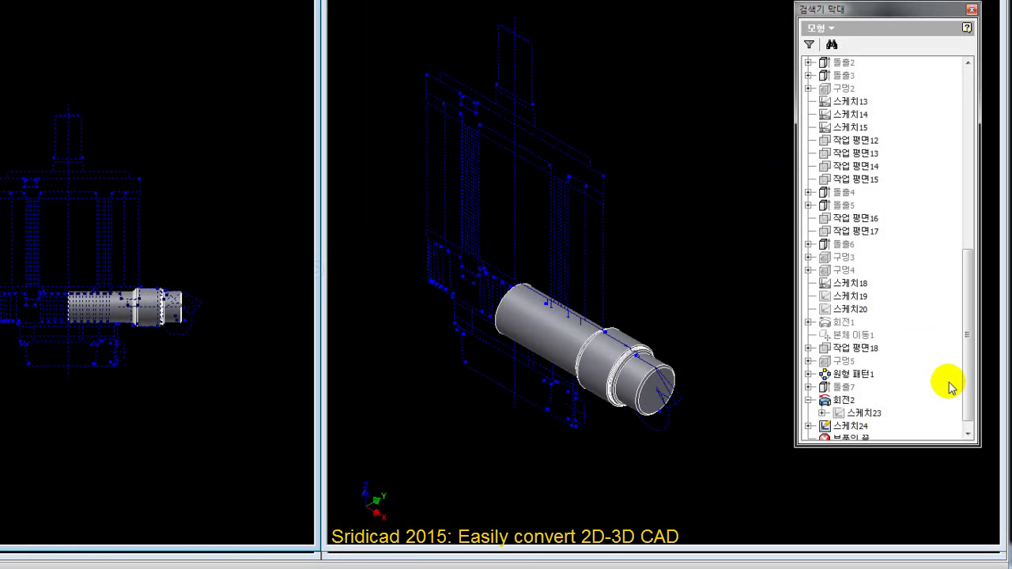
pyautogui.scroll(-1, 970, 389)
pyautogui.click(858, 400)
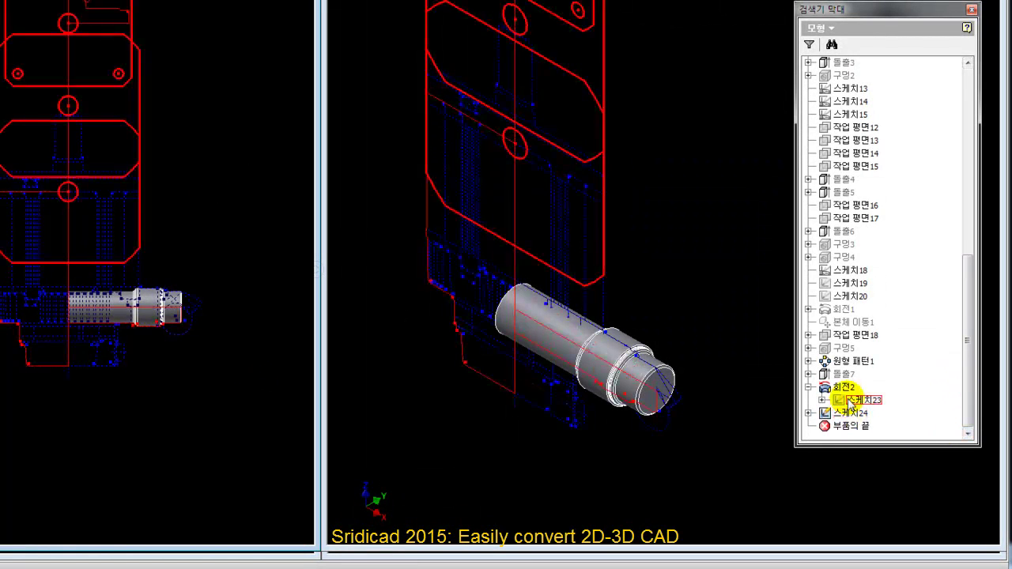
pyautogui.rightClick(847, 400)
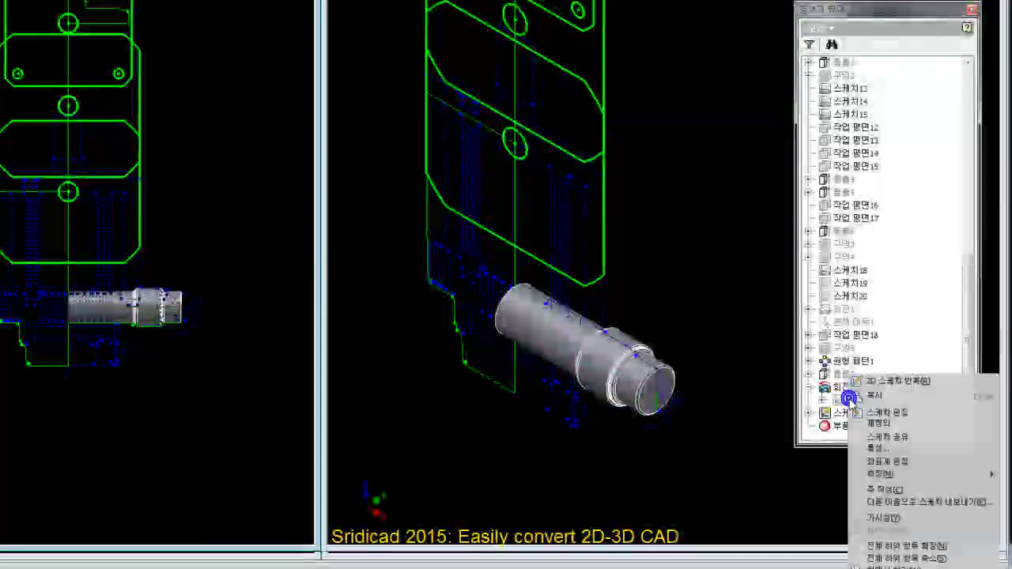
pyautogui.click(885, 521)
pyautogui.click(672, 246)
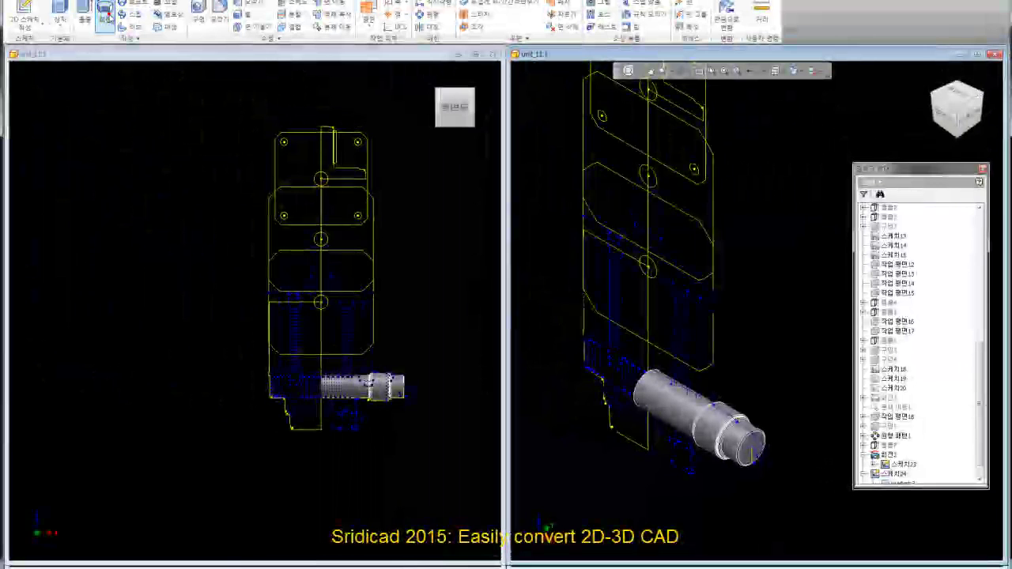
# Revolve the body outline as a solid around the centre line to form the large cylinder.
pyautogui.click(105, 14)
pyautogui.click(583, 53)
pyautogui.click(624, 358)
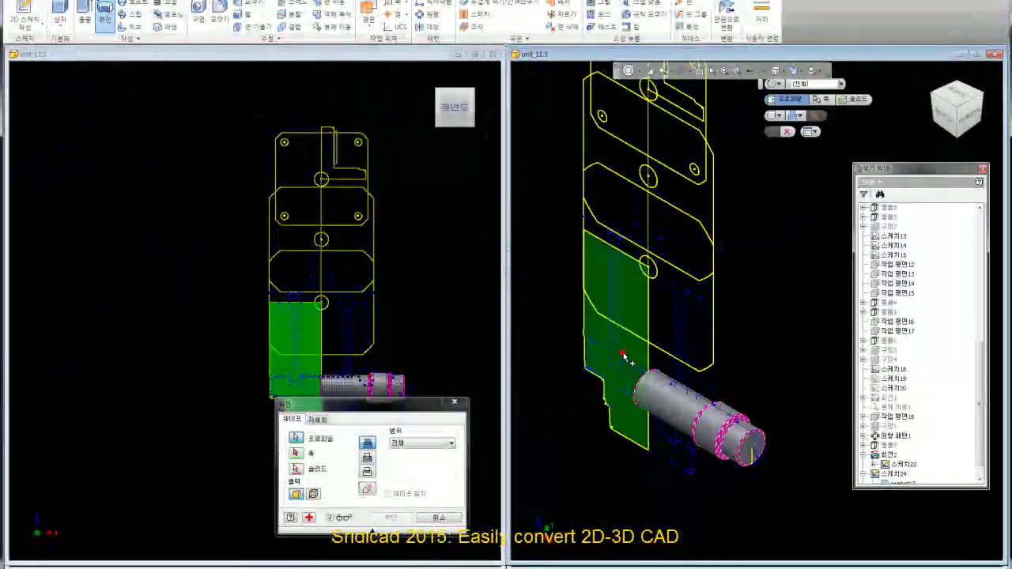
pyautogui.click(647, 317)
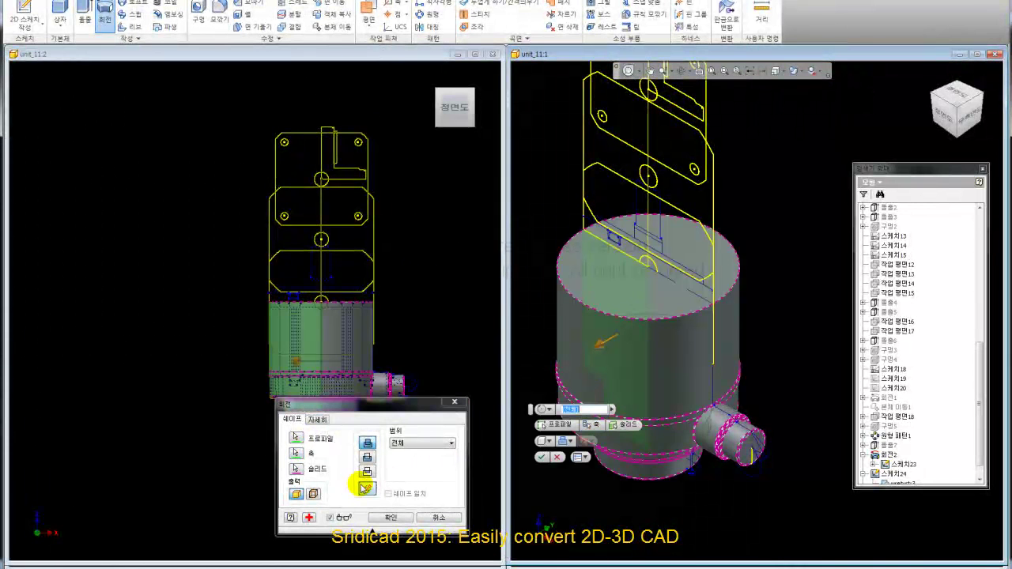
pyautogui.click(364, 488)
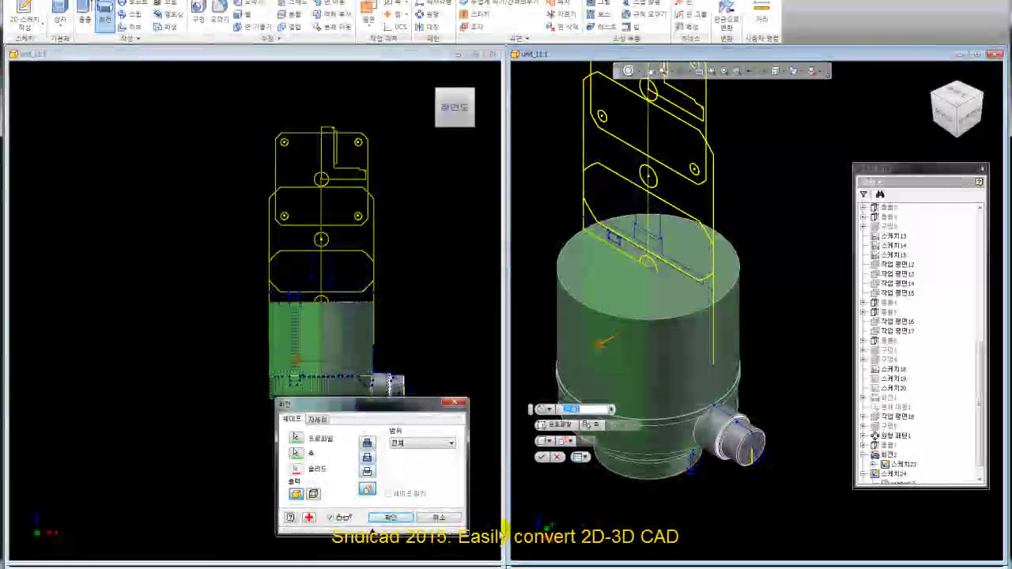
pyautogui.click(404, 518)
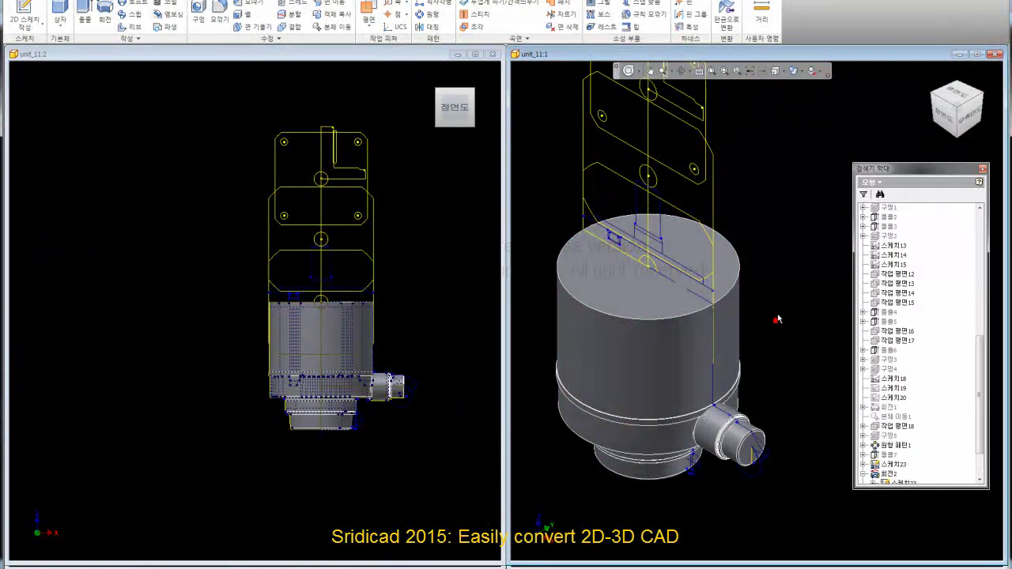
# Expand the Solid Bodies folder, re-centre the view and select 솔리드7.
pyautogui.scroll(-3, 774, 298)
pyautogui.moveTo(977, 361); pyautogui.dragTo(979, 257)
pyautogui.scroll(1, 978, 257)
pyautogui.click(927, 251)
pyautogui.moveTo(572, 318); pyautogui.dragTo(702, 283, button='middle')
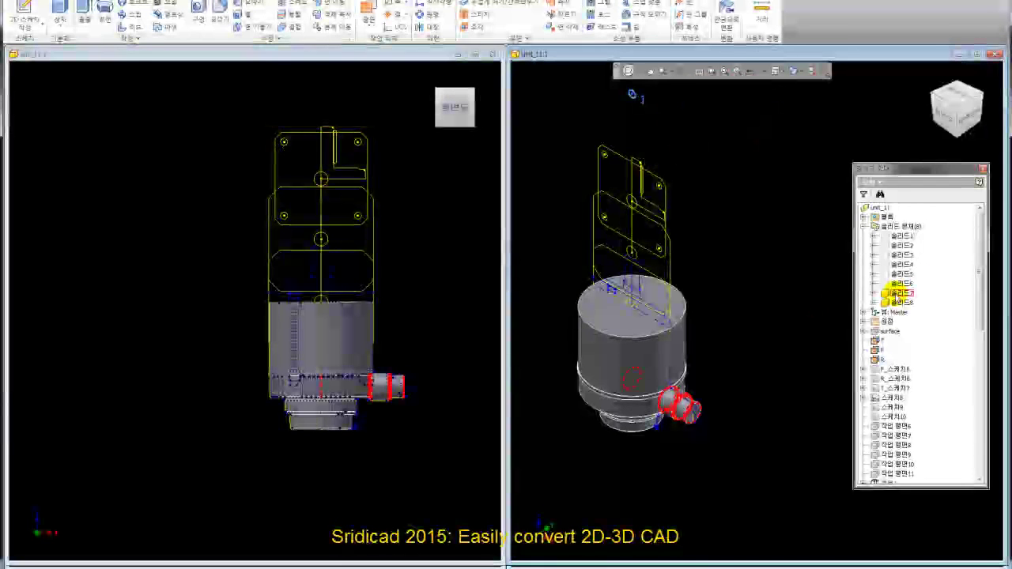
pyautogui.click(901, 292)
# Move 솔리드7 and 솔리드8 together, using a measured X offset and a set Y offset.
pyautogui.keyDown('ctrl'); pyautogui.click(901, 301); pyautogui.keyUp('ctrl')
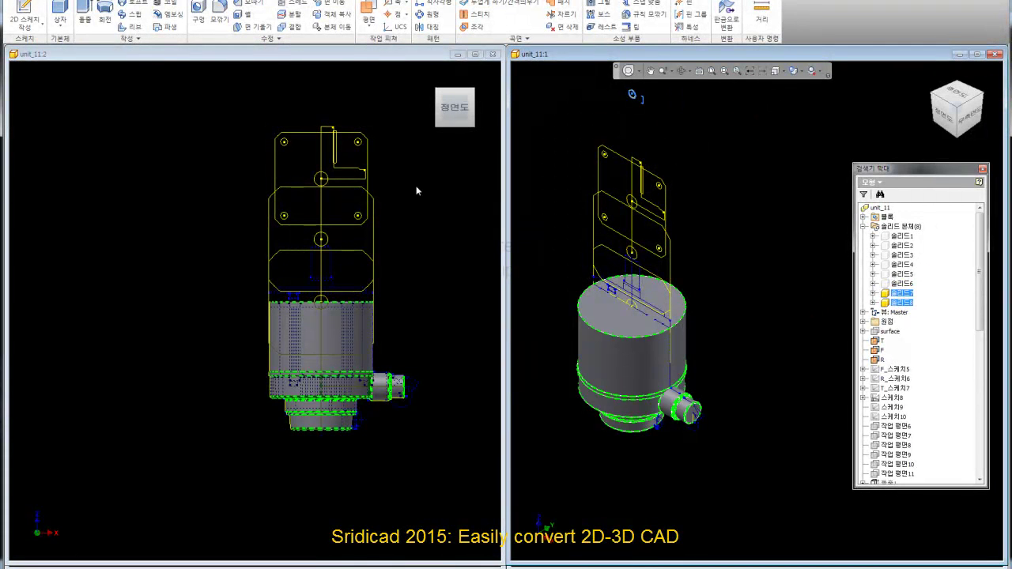
pyautogui.click(343, 30)
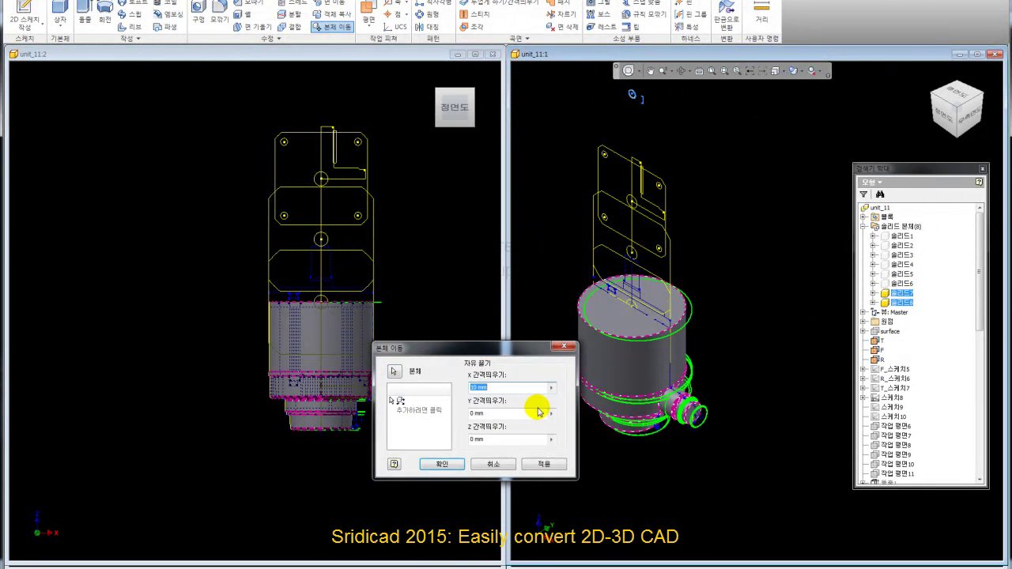
pyautogui.scroll(-3, 681, 448)
pyautogui.click(551, 387)
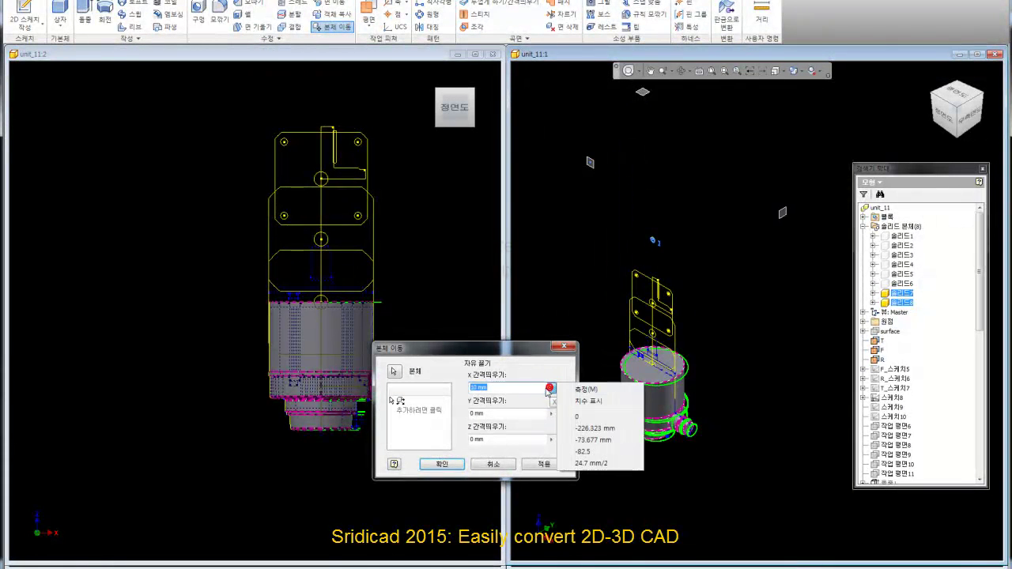
pyautogui.click(577, 411)
pyautogui.click(551, 413)
pyautogui.click(589, 446)
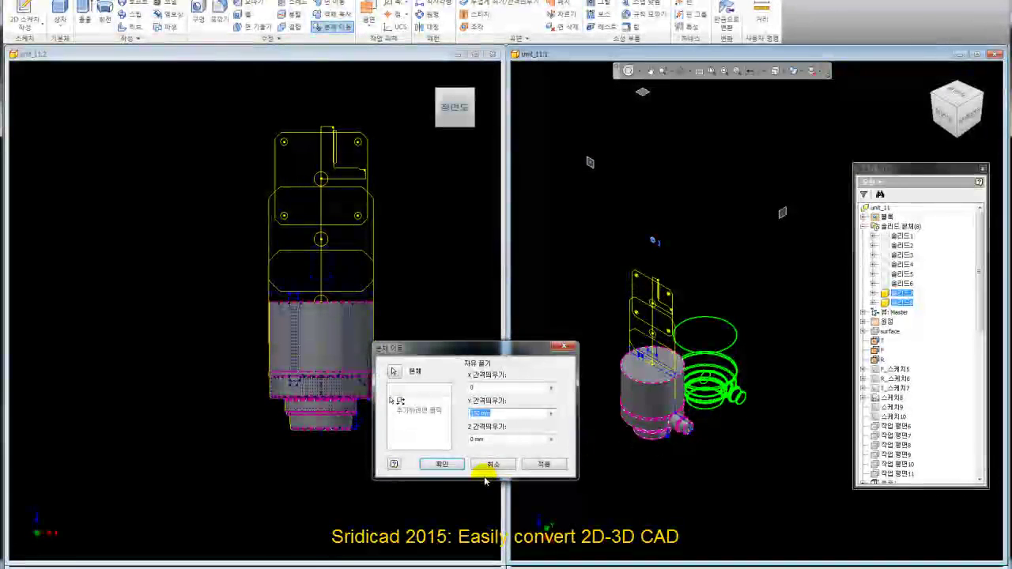
pyautogui.click(445, 464)
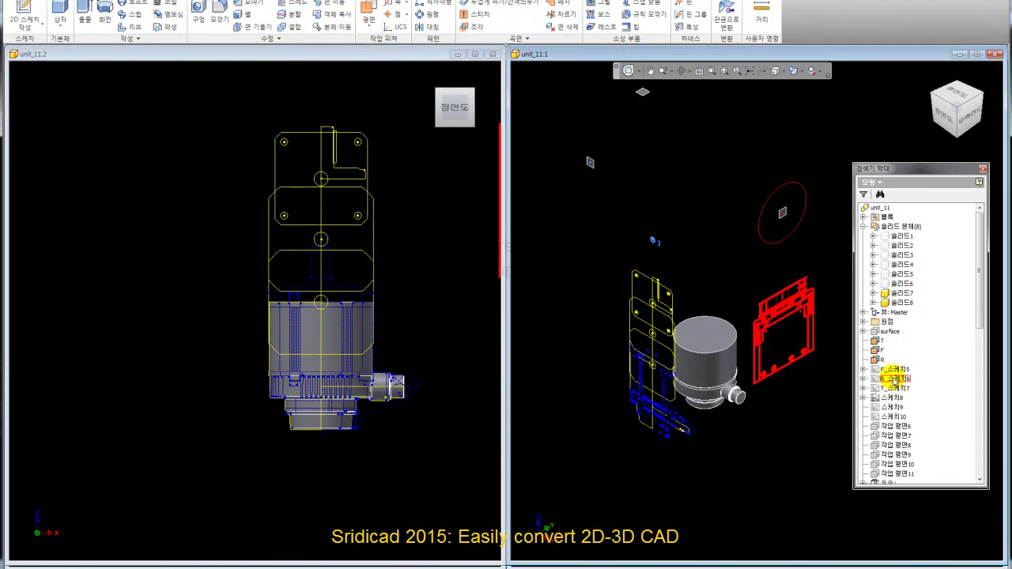
# Select sketch T_스케치7, view it from Top, then return to the Home view.
pyautogui.click(893, 388)
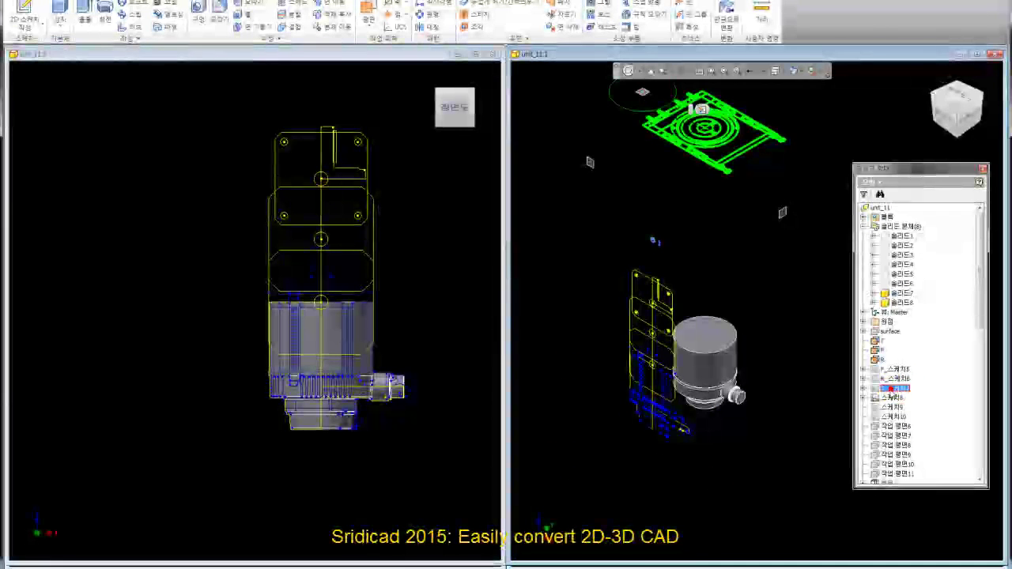
pyautogui.click(946, 117)
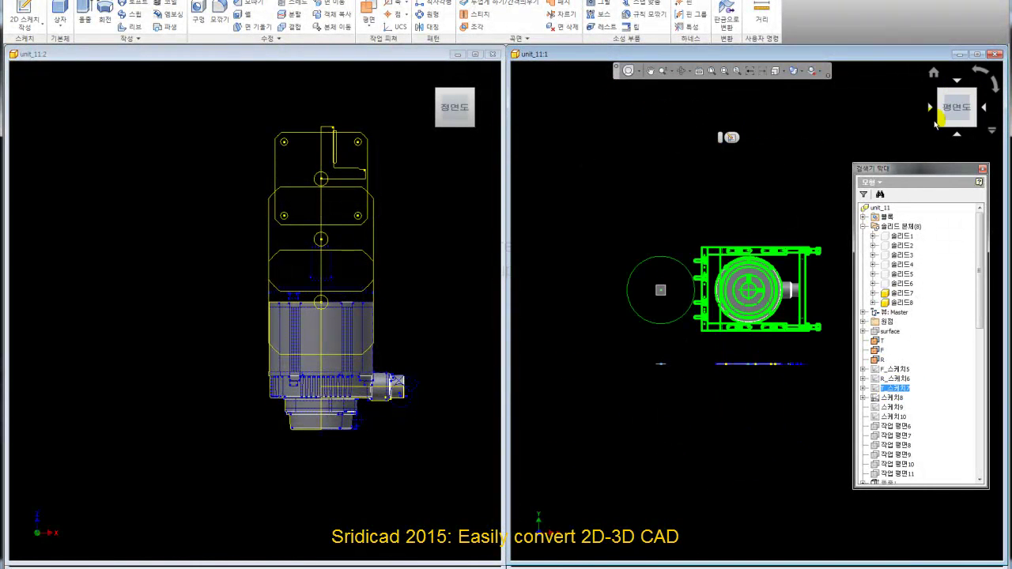
pyautogui.click(934, 73)
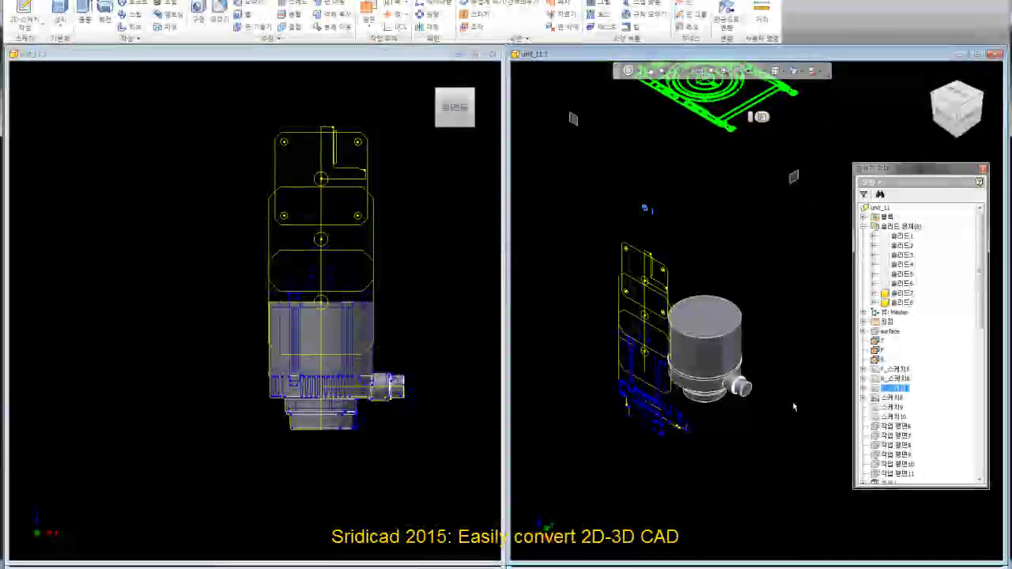
pyautogui.scroll(1, 698, 431)
pyautogui.scroll(3, 723, 417)
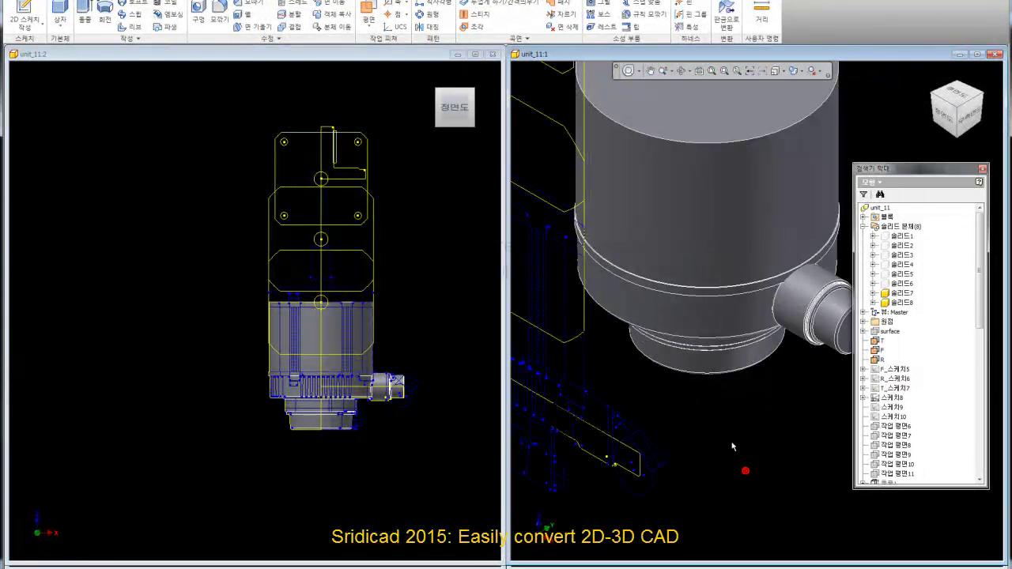
pyautogui.scroll(-2, 732, 446)
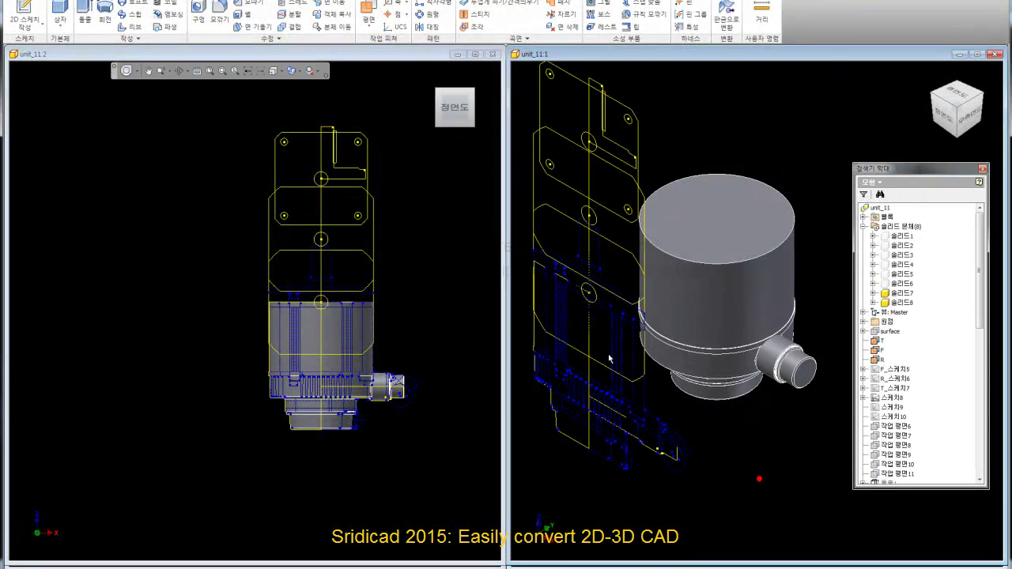
# Pan and zoom in to inspect the plate's bolt hole.
pyautogui.moveTo(586, 267); pyautogui.dragTo(605, 273, button='middle')
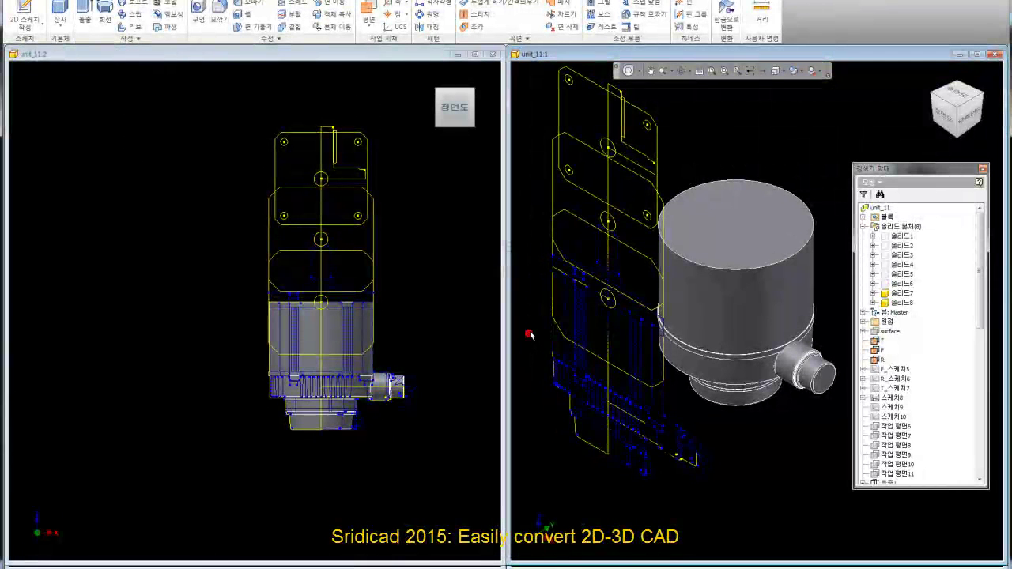
pyautogui.scroll(3, 531, 331)
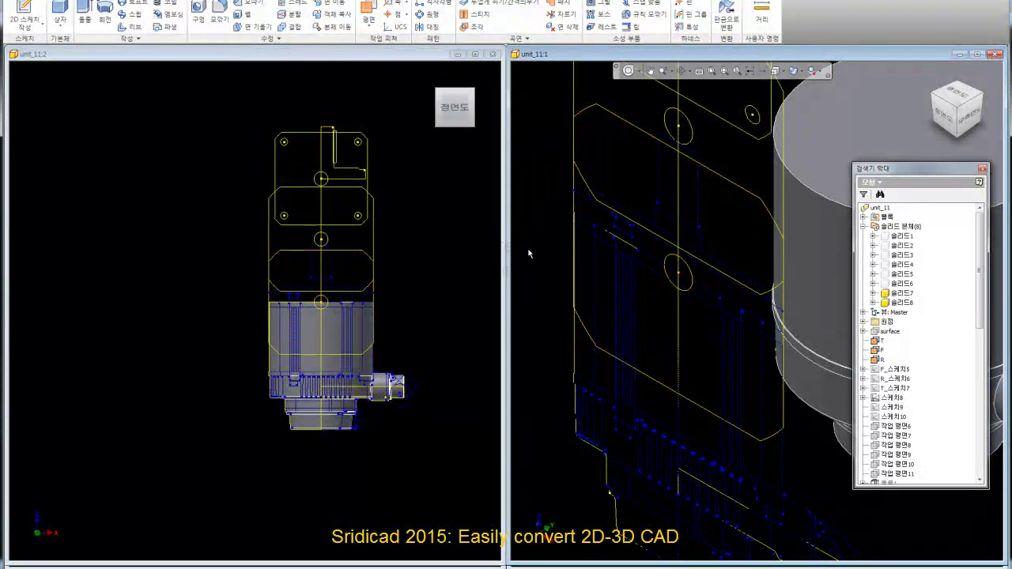
pyautogui.scroll(5, 634, 290)
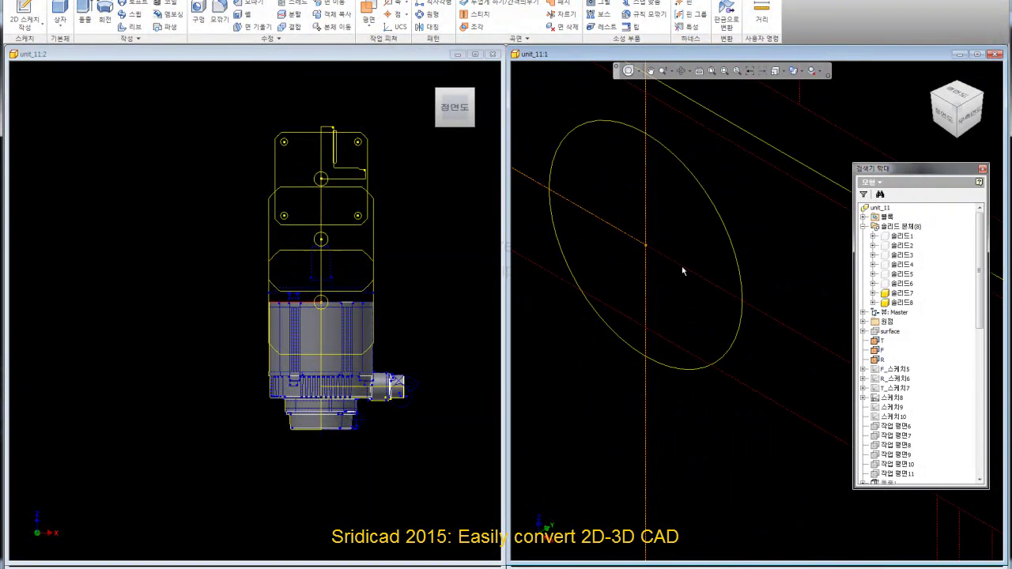
pyautogui.scroll(-3, 668, 281)
pyautogui.scroll(-3, 660, 280)
pyautogui.click(543, 284)
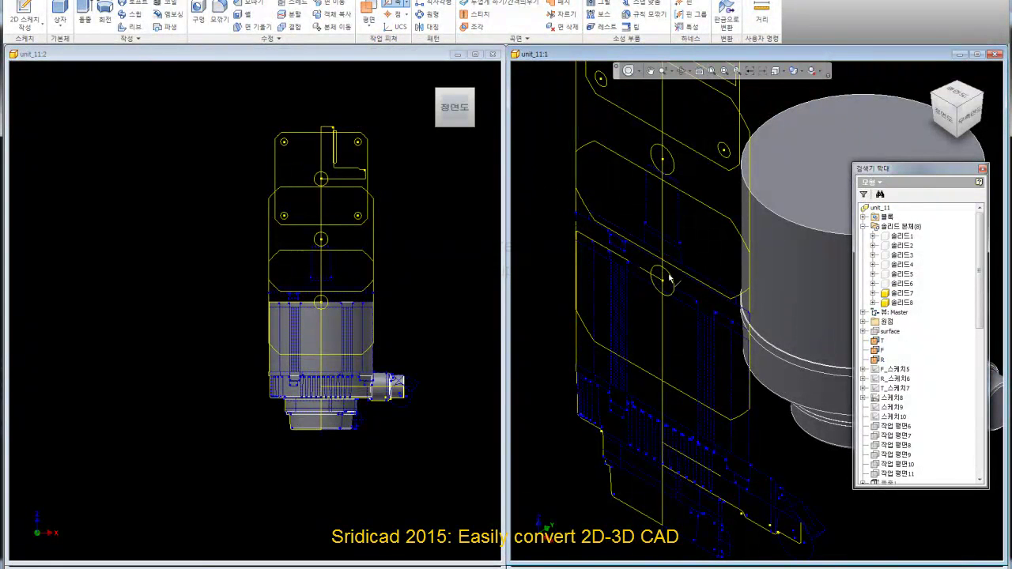
pyautogui.scroll(2, 680, 281)
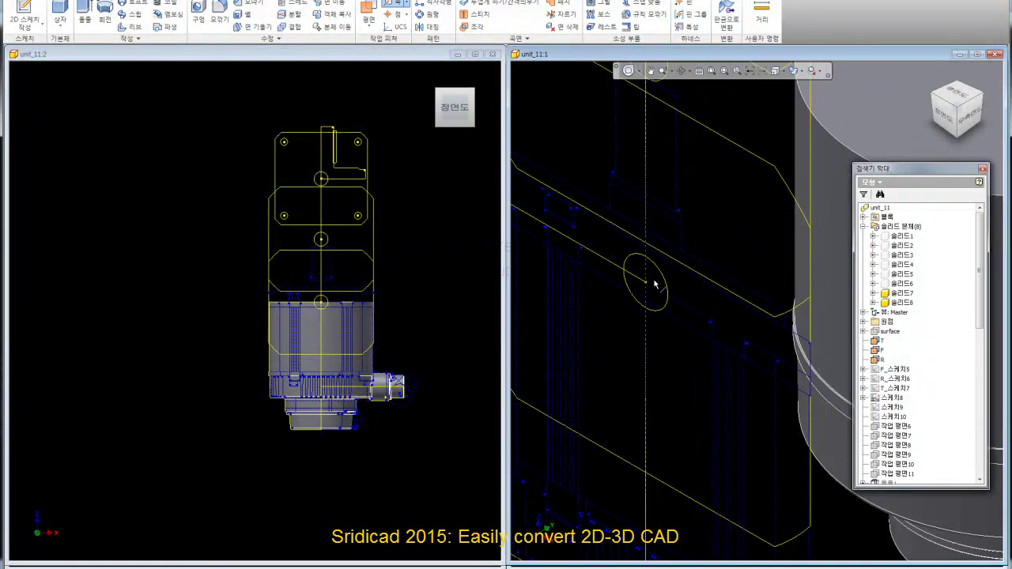
pyautogui.scroll(3, 650, 283)
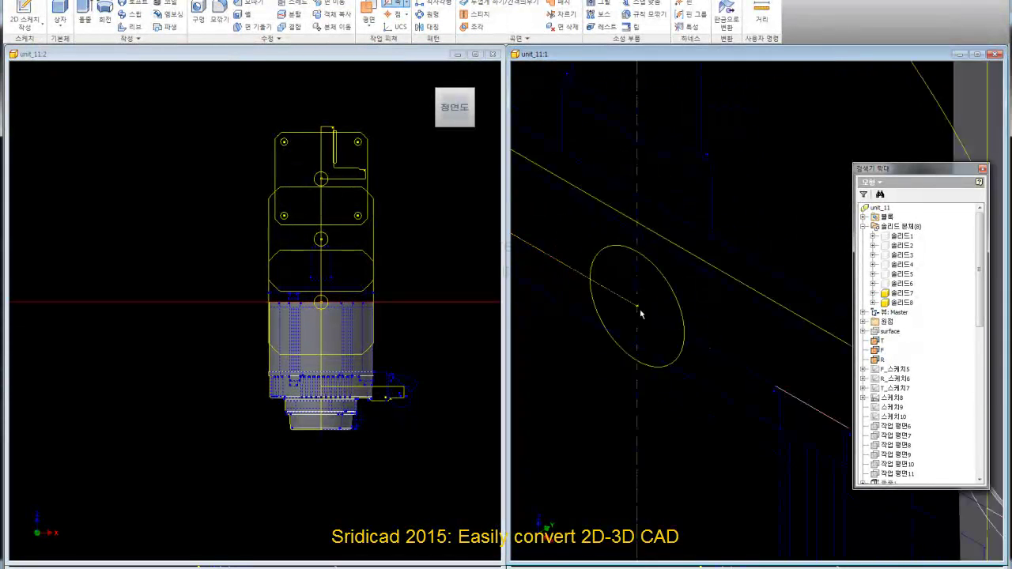
pyautogui.scroll(-5, 641, 310)
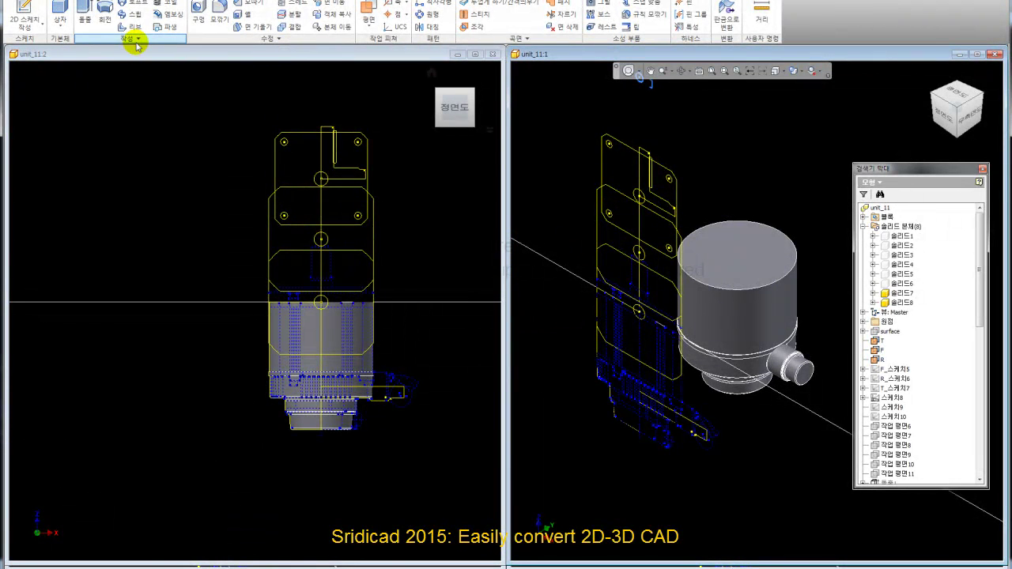
# Start an extrusion of the plate profile with the extent kept at Distance.
pyautogui.click(84, 10)
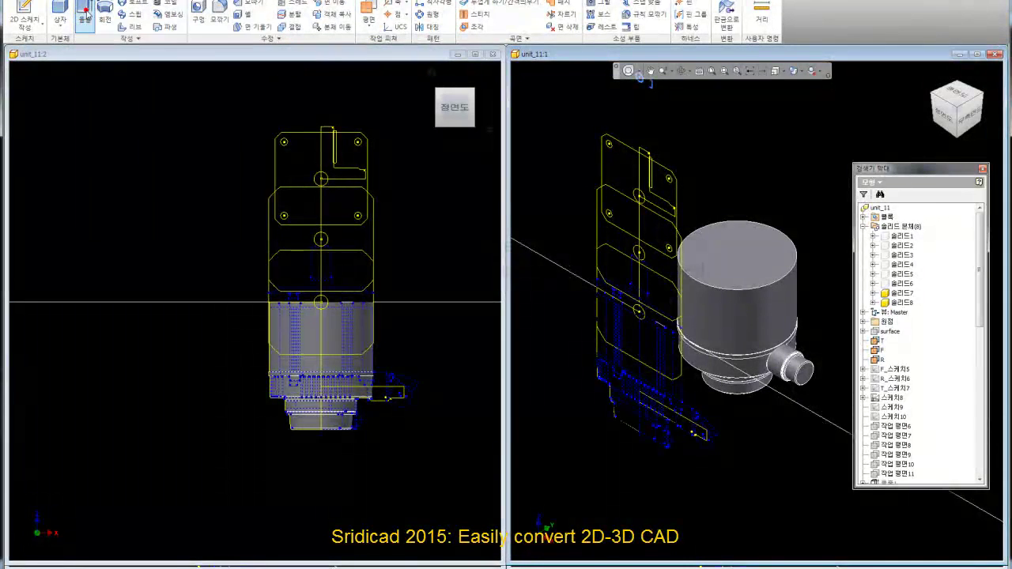
pyautogui.scroll(3, 620, 272)
pyautogui.click(620, 269)
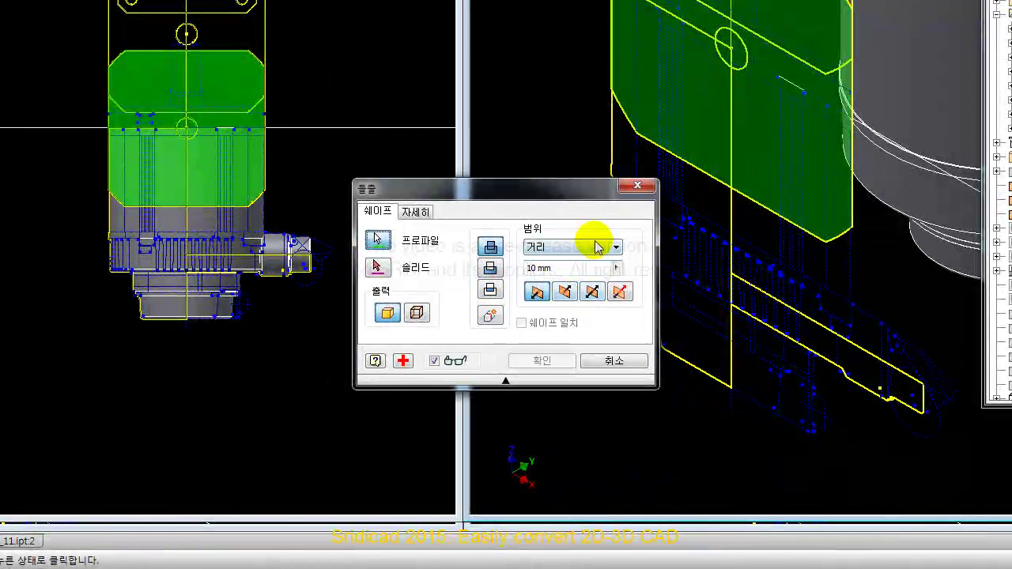
pyautogui.click(594, 250)
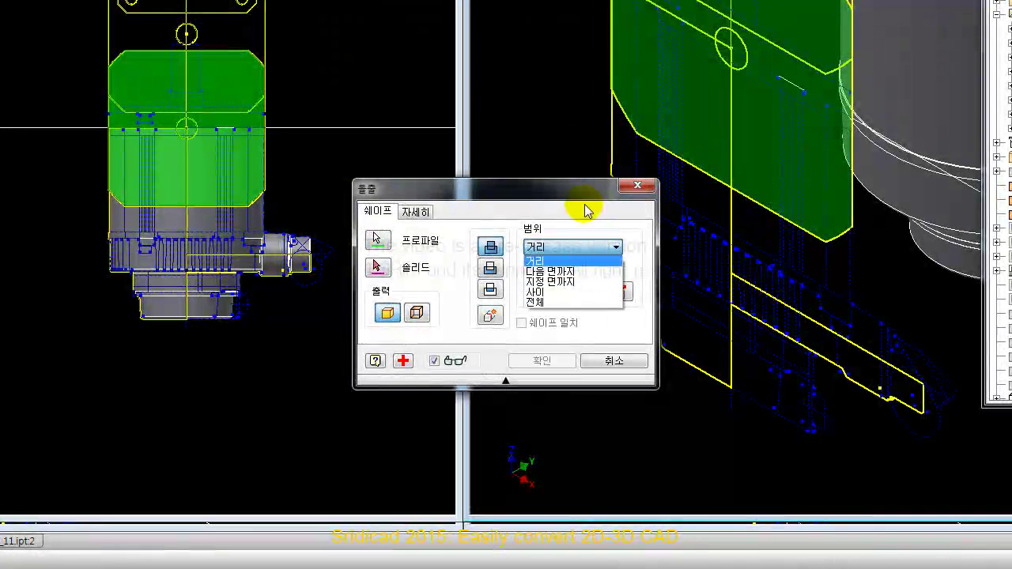
pyautogui.click(585, 189)
# Set the extrusion distance by measuring from the model, then apply the extrusion.
pyautogui.click(616, 268)
pyautogui.click(596, 269)
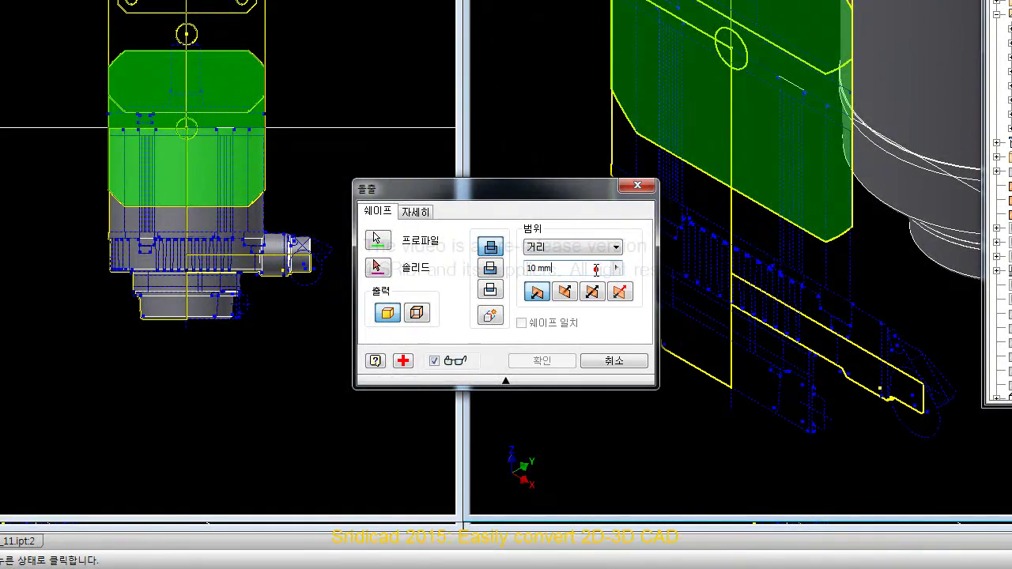
pyautogui.click(616, 268)
pyautogui.click(647, 277)
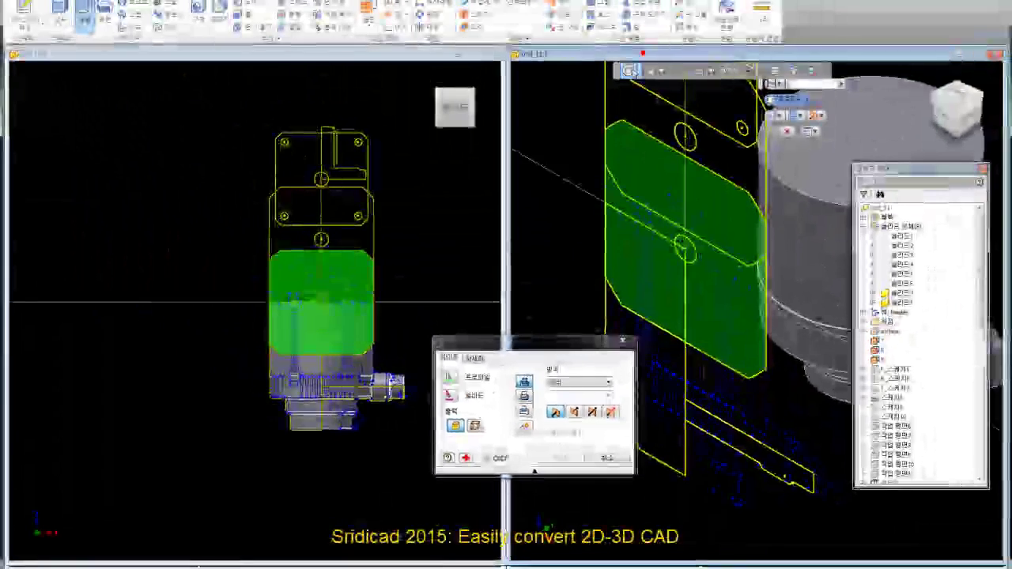
pyautogui.scroll(3, 357, 320)
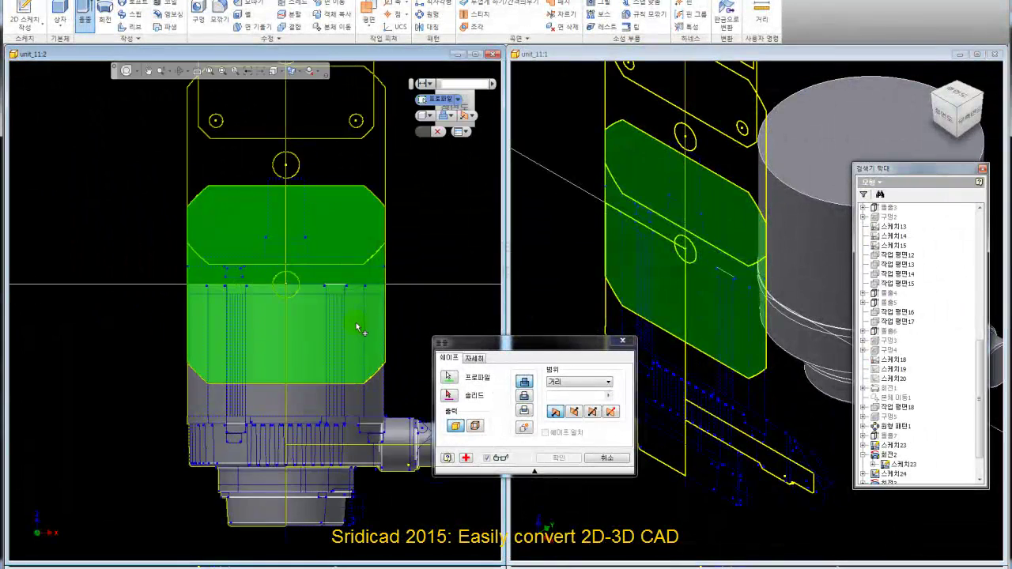
pyautogui.scroll(3, 355, 324)
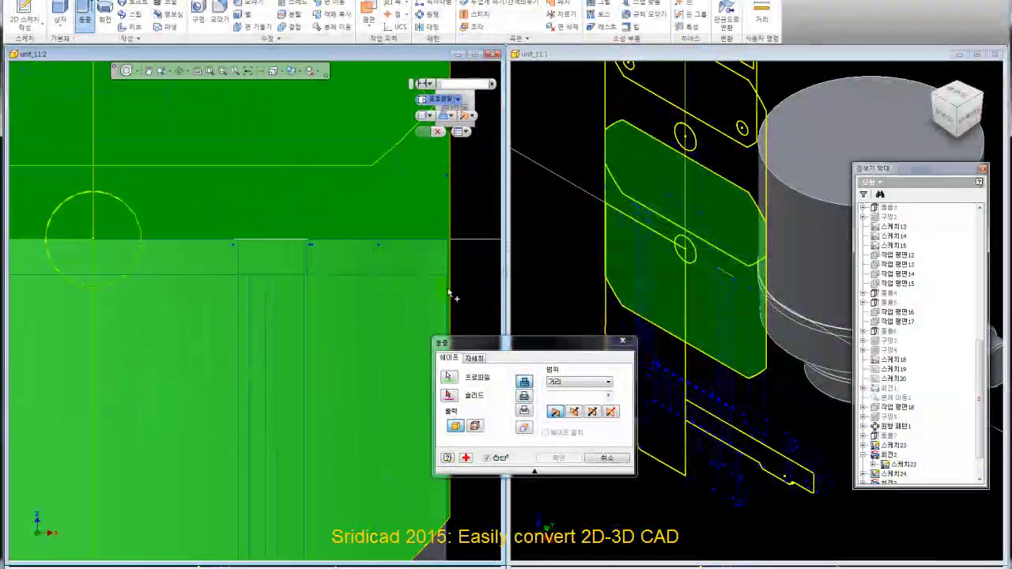
pyautogui.scroll(-5, 456, 294)
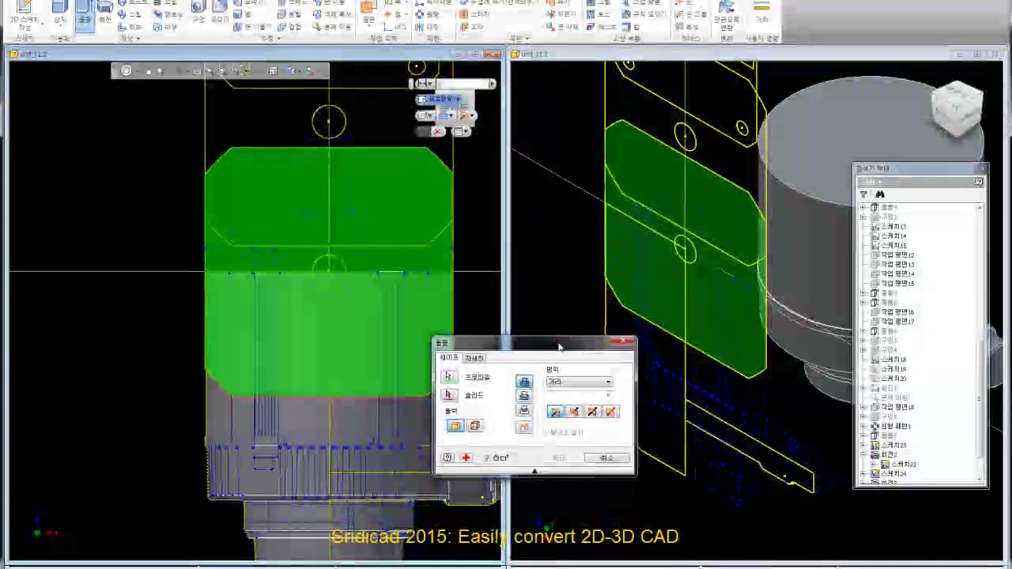
pyautogui.moveTo(556, 345); pyautogui.dragTo(716, 363)
pyautogui.click(788, 363)
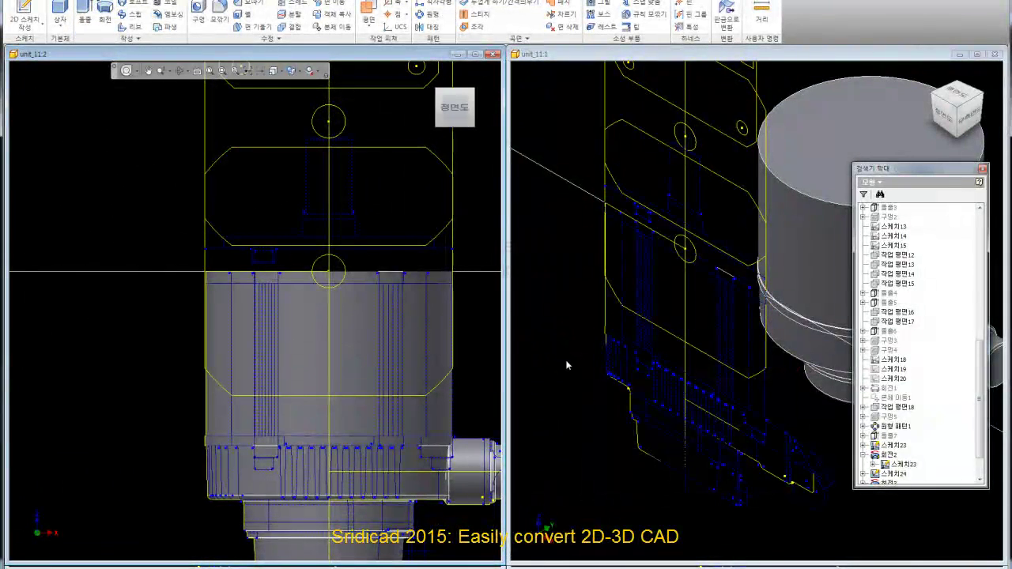
# Edit the block's sketch, dimension the gap at 12, and finish the block edit.
pyautogui.click(470, 314)
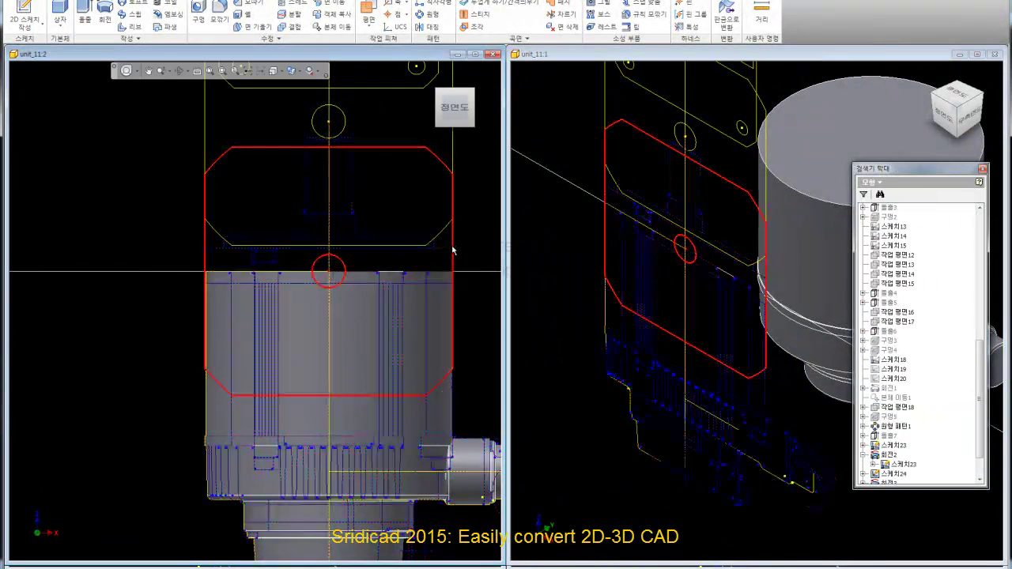
pyautogui.scroll(3, 451, 251)
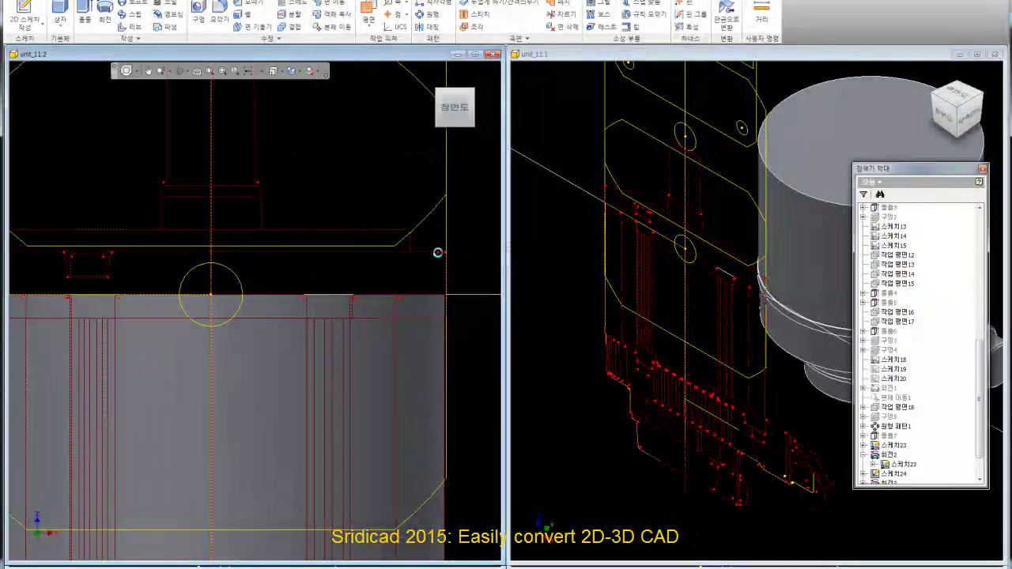
pyautogui.click(596, 27)
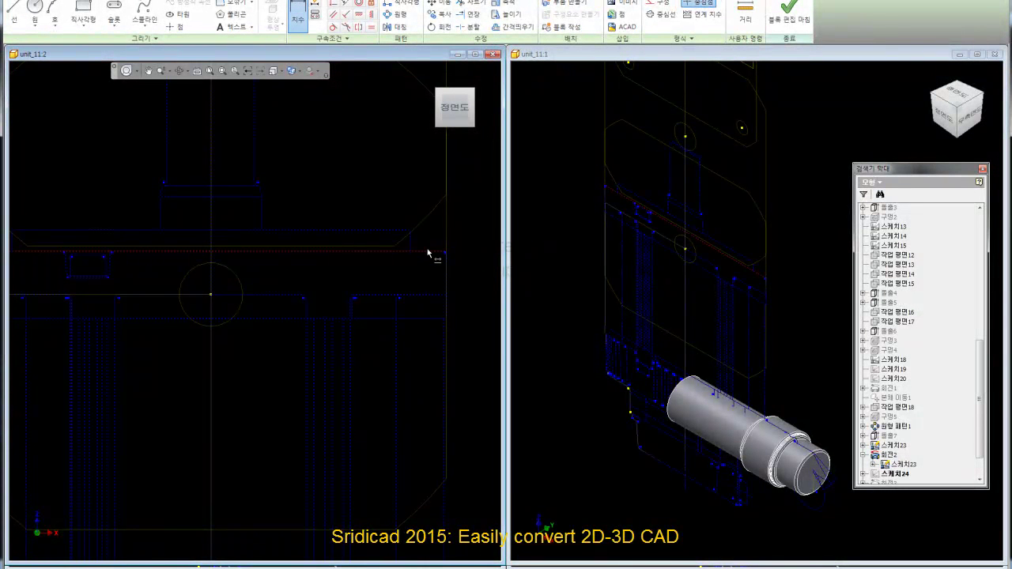
pyautogui.scroll(-3, 421, 293)
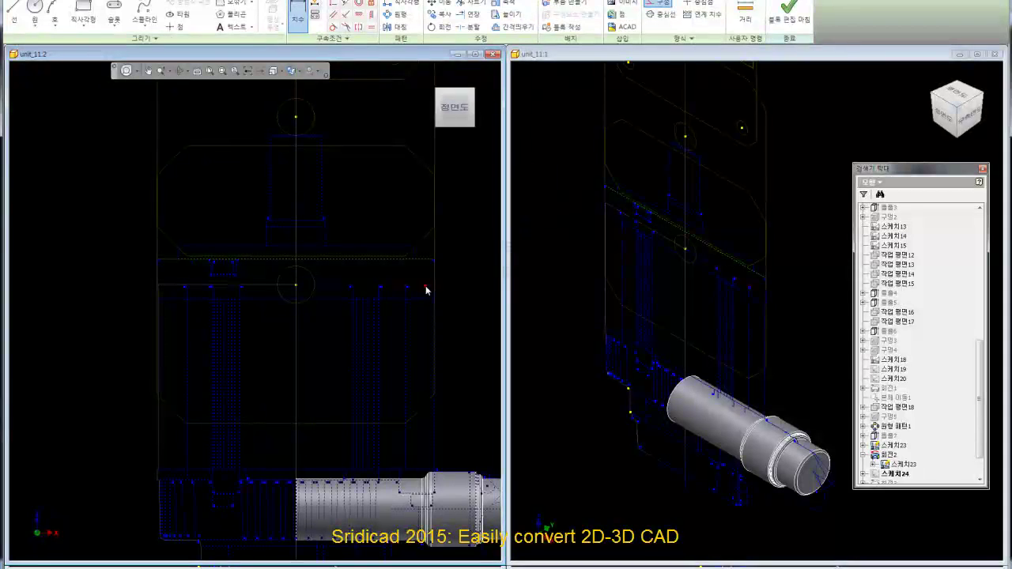
pyautogui.click(474, 277)
pyautogui.press('Return')
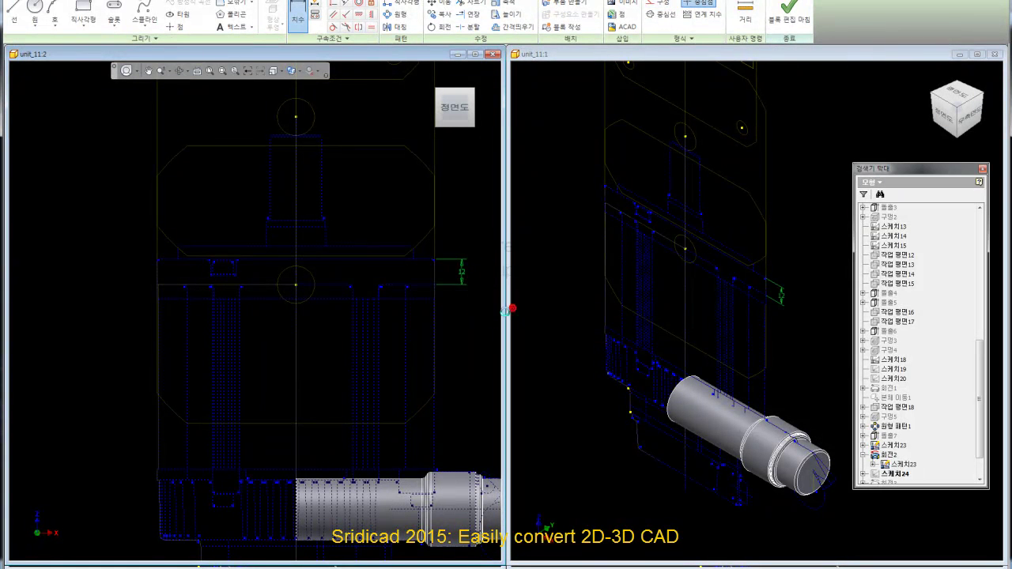
pyautogui.click(788, 16)
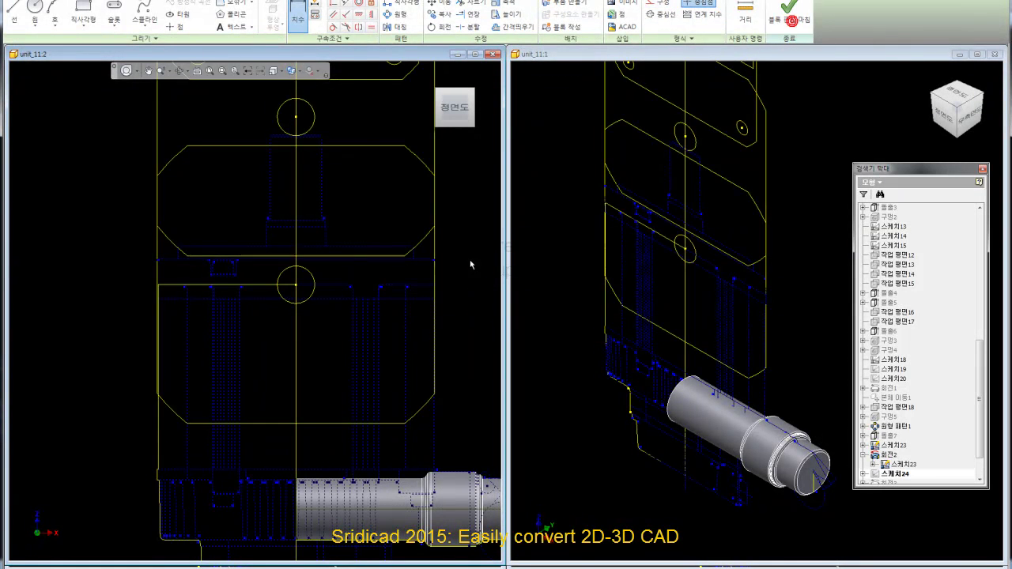
# Add a driven (12) reference dimension above the motor body and finish the 2D sketch.
pyautogui.click(461, 333)
pyautogui.rightClick(407, 343)
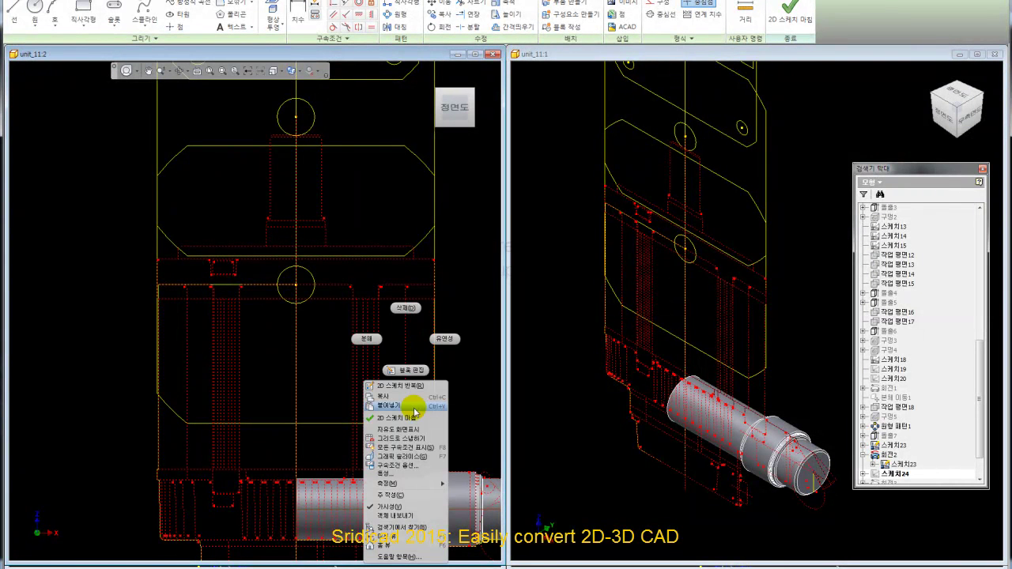
pyautogui.click(408, 496)
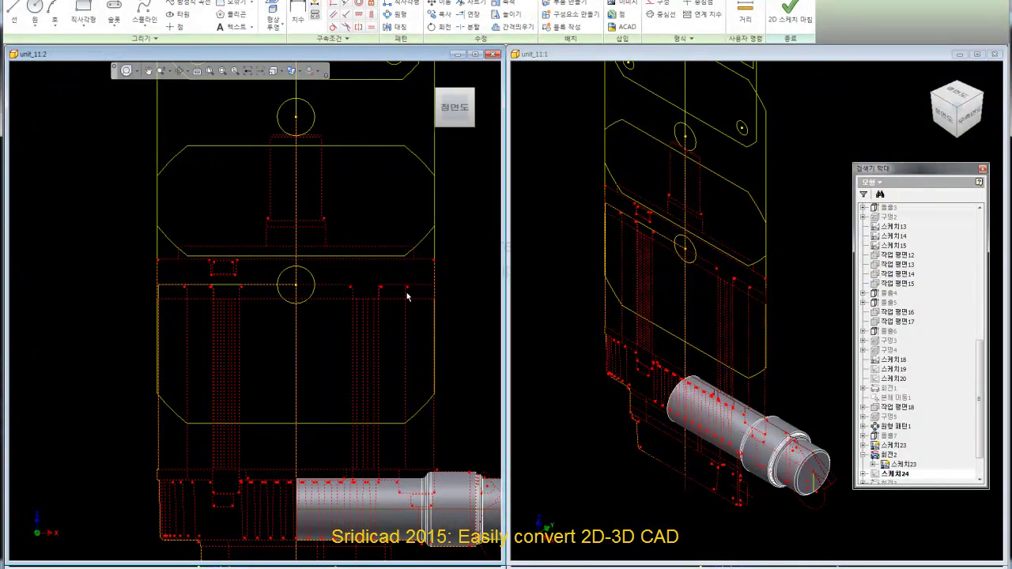
pyautogui.click(463, 296)
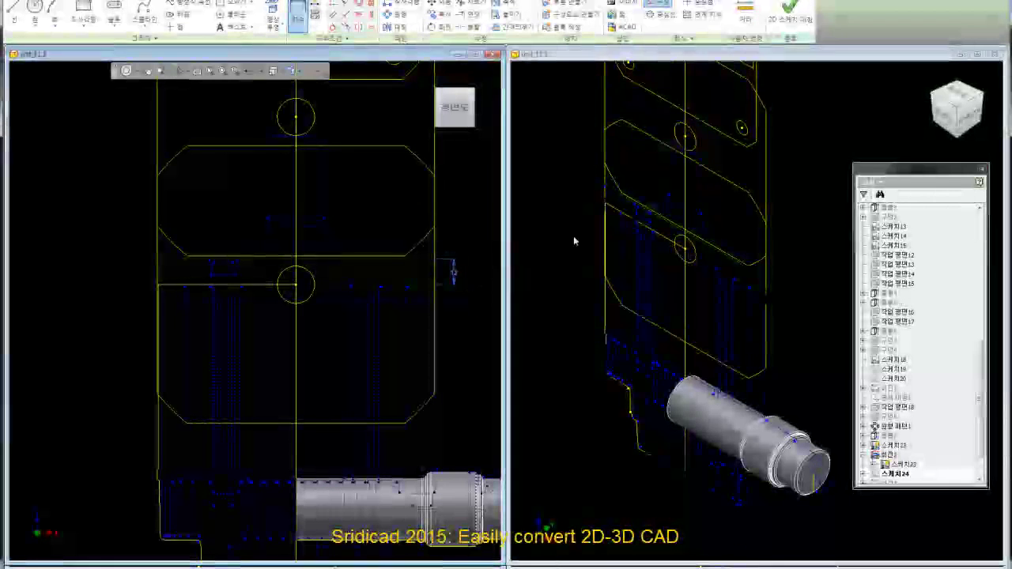
pyautogui.click(454, 282)
pyautogui.click(283, 66)
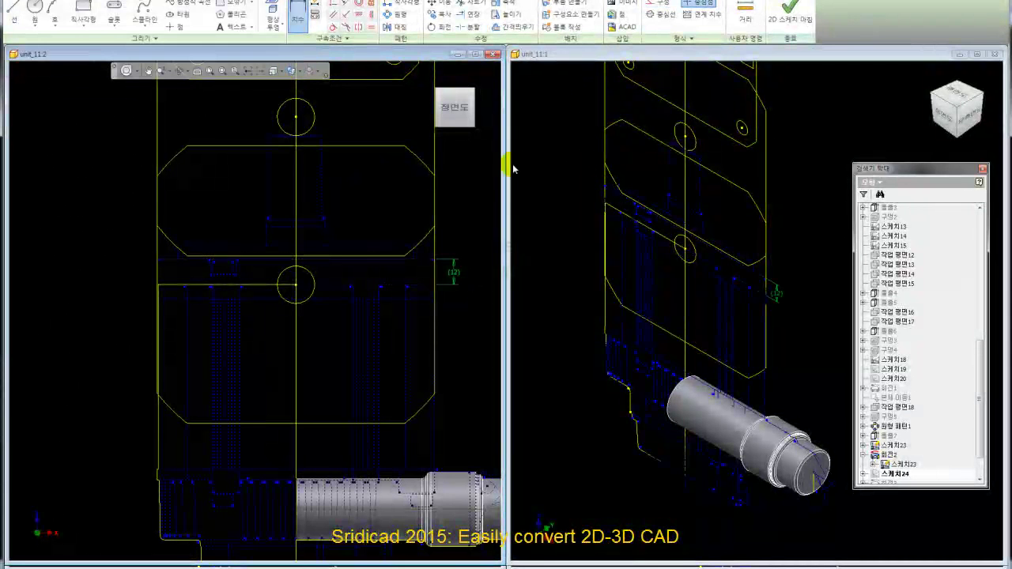
pyautogui.click(782, 22)
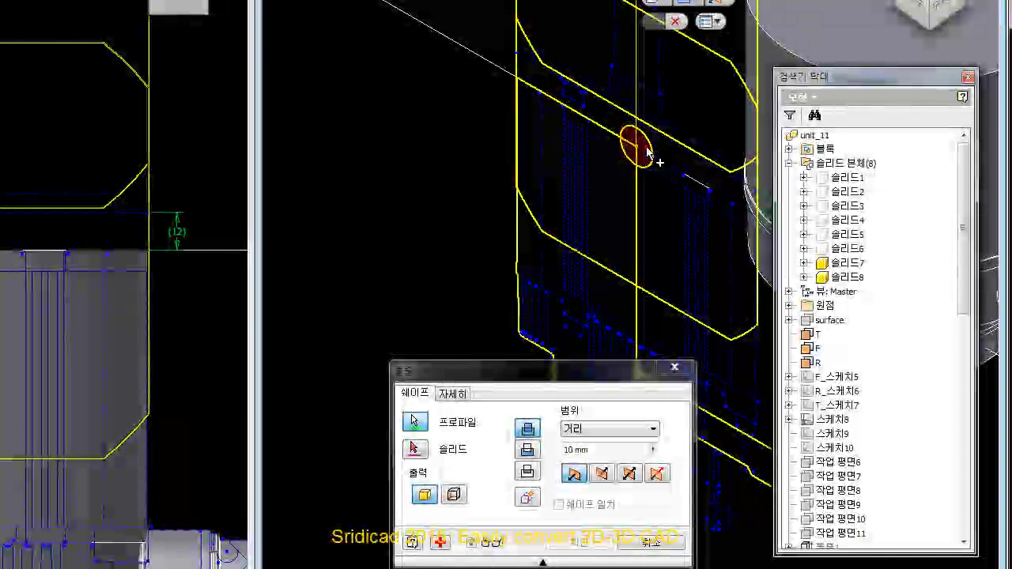
# Extrude the chamfered plate outline 12 mm toward the motor body as new solid 솔리드9.
pyautogui.click(664, 198)
pyautogui.moveTo(415, 215); pyautogui.dragTo(372, 267, button='middle')
pyautogui.click(598, 448)
pyautogui.write('12')
pyautogui.click(526, 498)
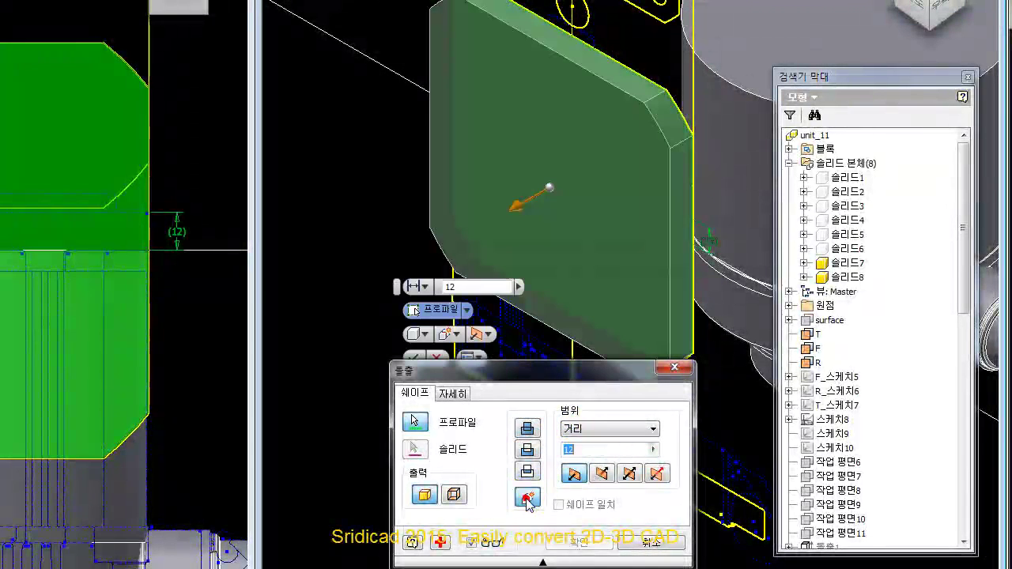
pyautogui.click(602, 473)
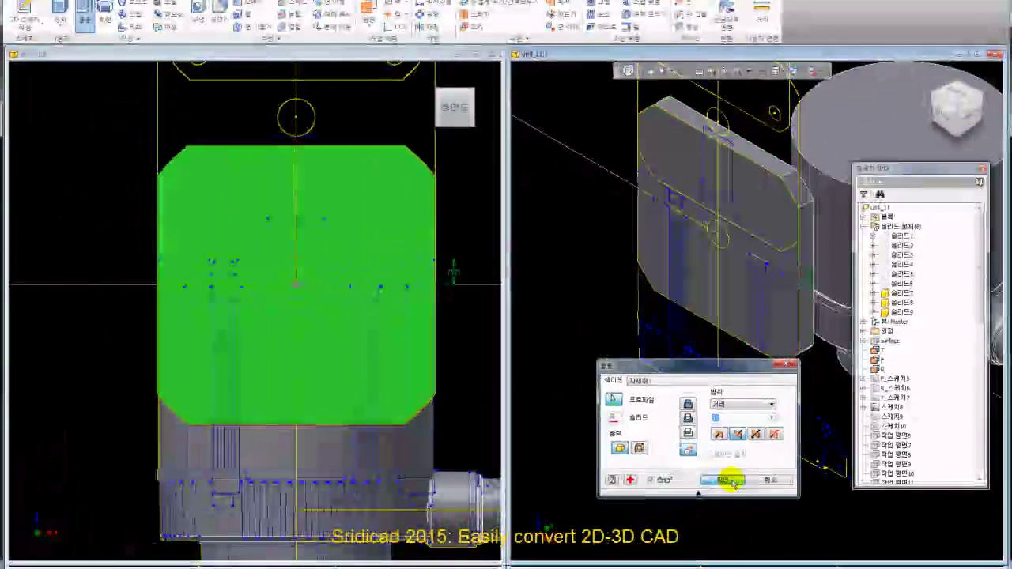
pyautogui.click(718, 481)
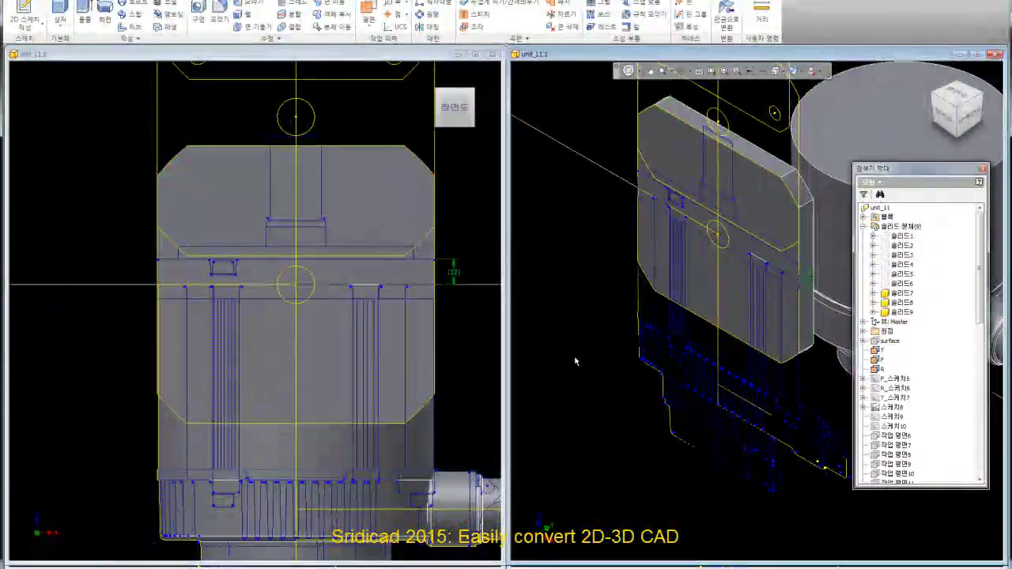
# Set up Move Body on plate solid 솔리드9 with Rotate about line and the chosen axis.
pyautogui.click(319, 27)
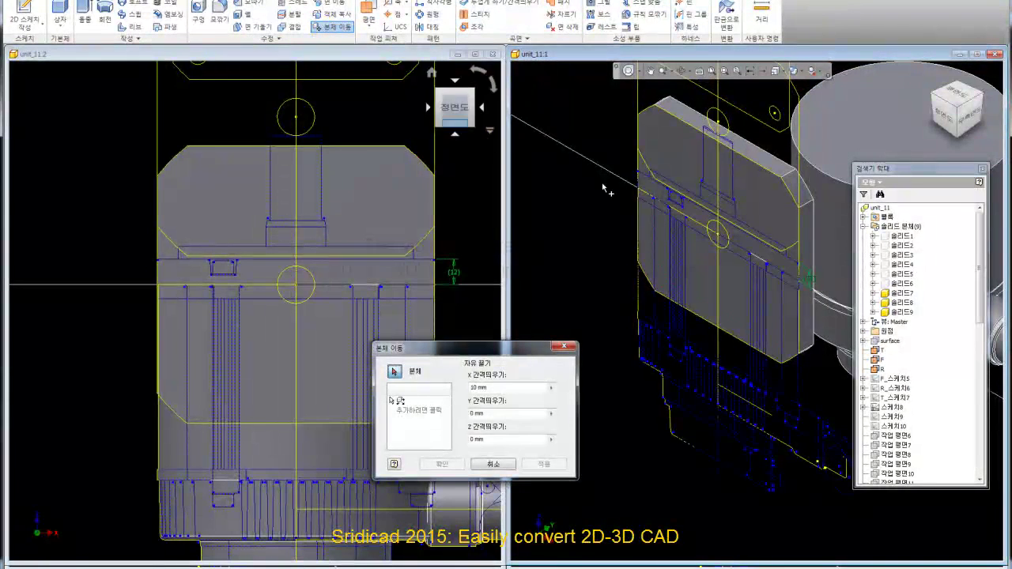
pyautogui.click(679, 170)
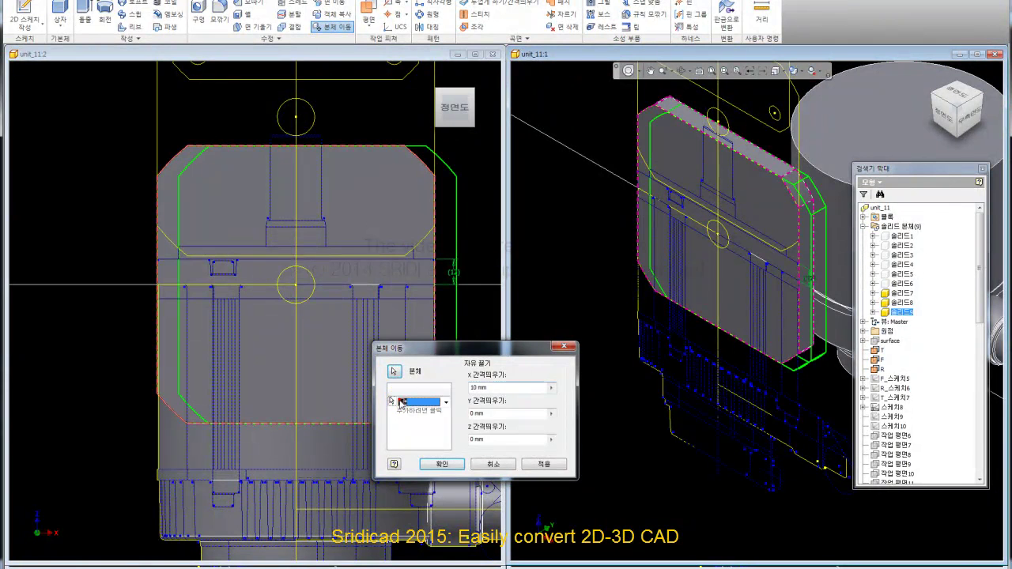
pyautogui.click(402, 403)
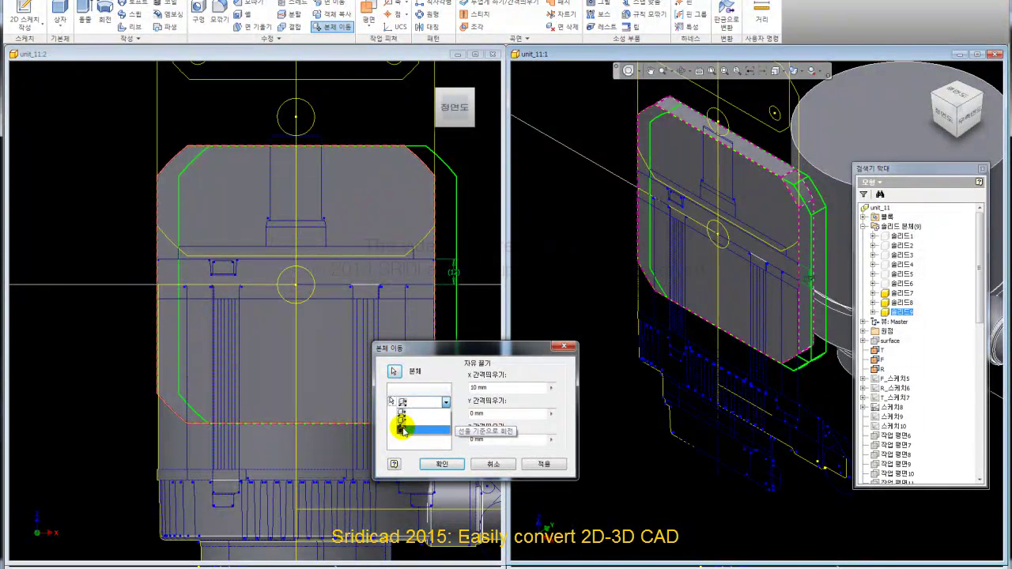
pyautogui.click(403, 430)
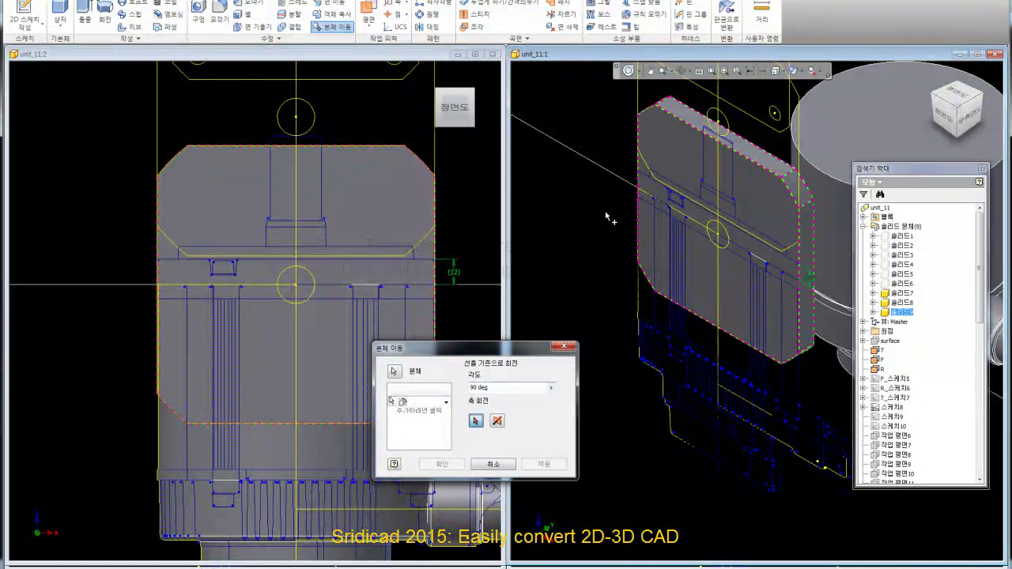
pyautogui.click(613, 175)
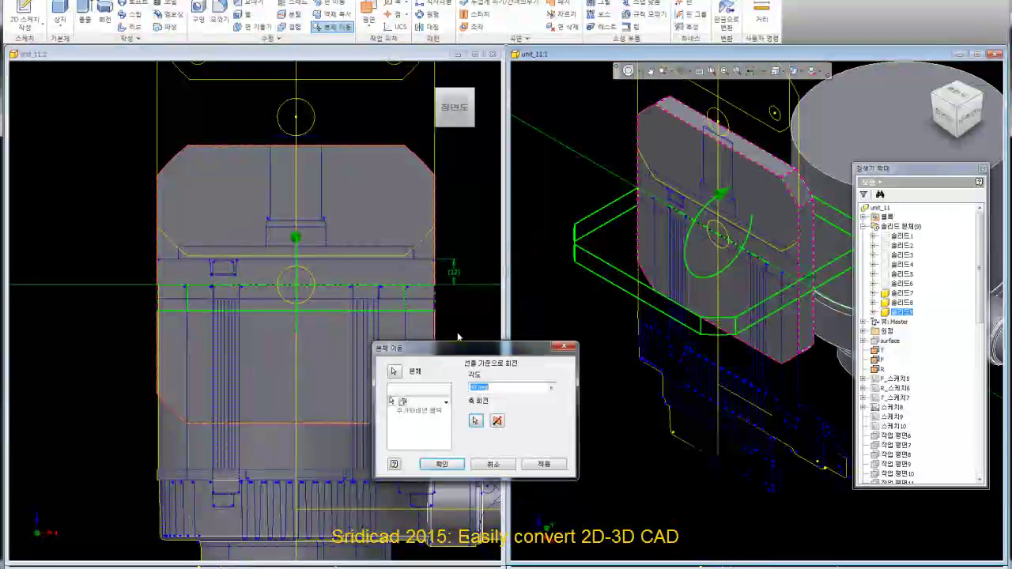
# Apply a reversed 90° rotation so the plate lies flat beside the cylinder.
pyautogui.scroll(3, 458, 338)
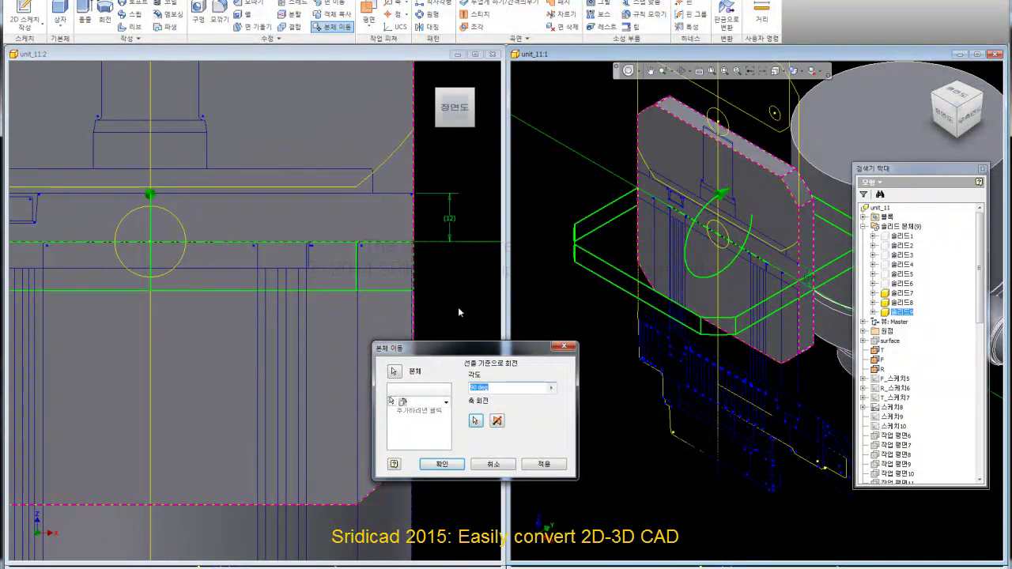
pyautogui.scroll(-2, 457, 307)
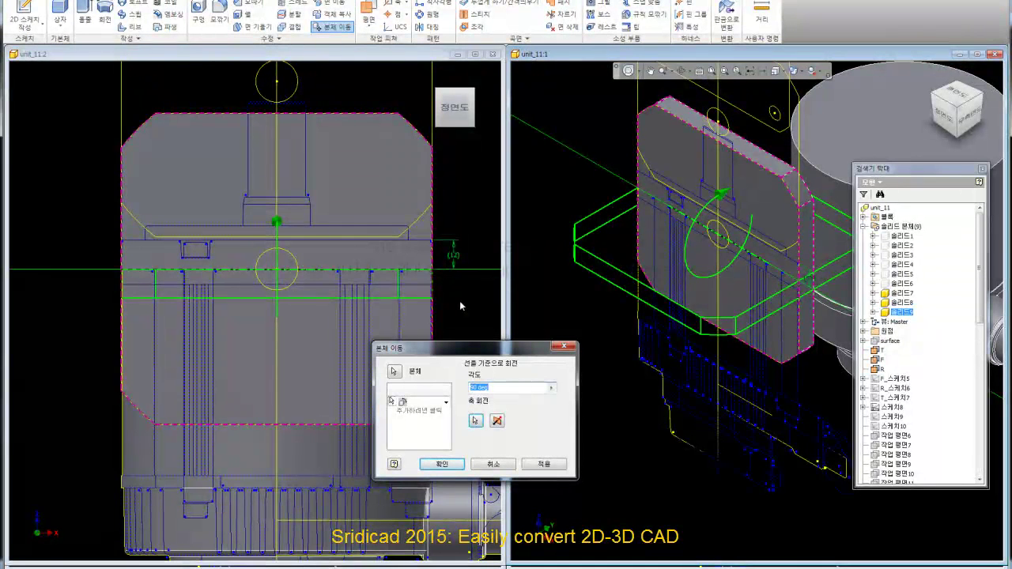
pyautogui.scroll(2, 458, 301)
pyautogui.scroll(-1, 442, 298)
pyautogui.click(505, 381)
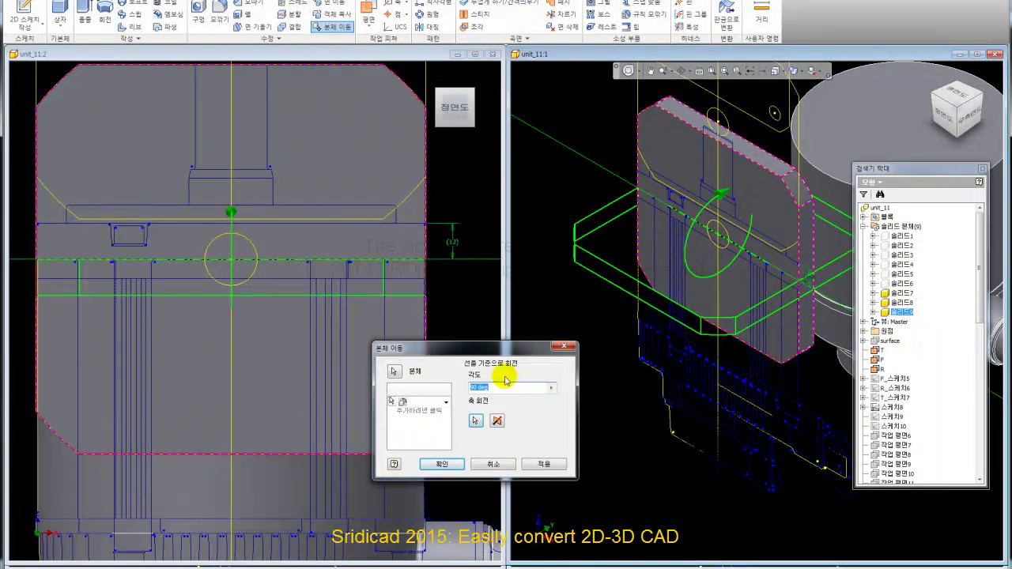
pyautogui.click(497, 422)
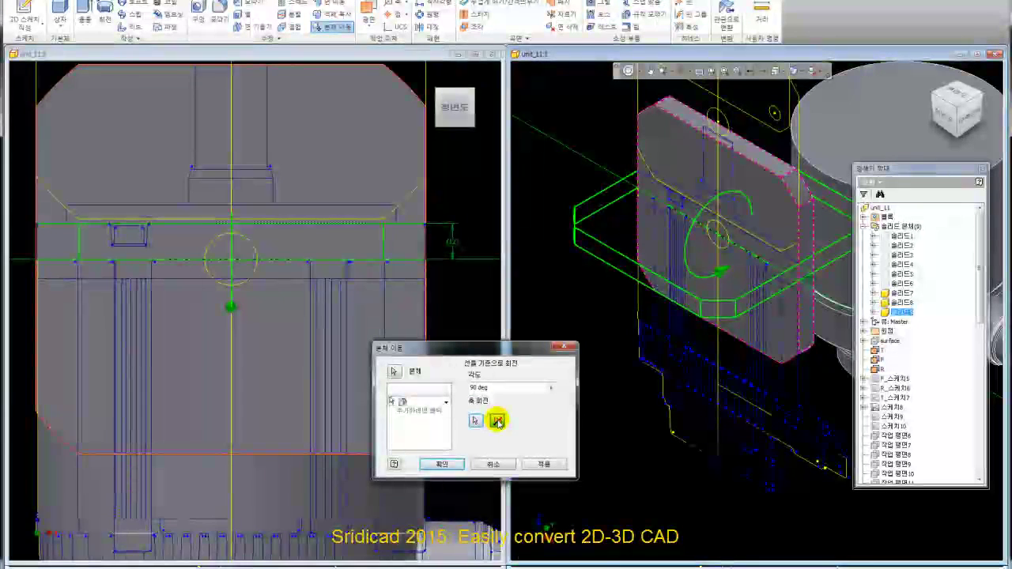
pyautogui.scroll(2, 425, 241)
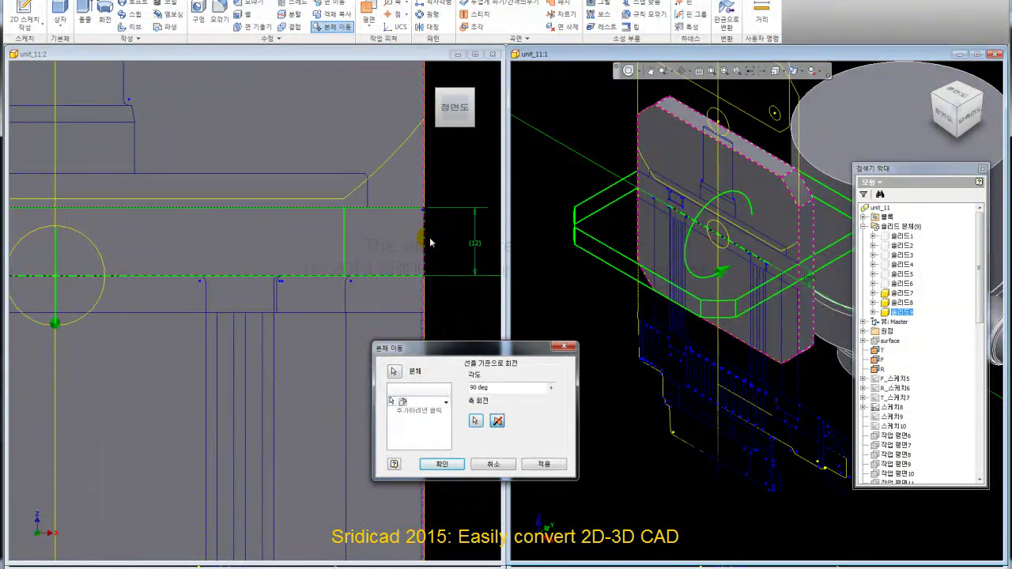
pyautogui.scroll(-2, 431, 242)
pyautogui.scroll(-1, 437, 240)
pyautogui.click(451, 466)
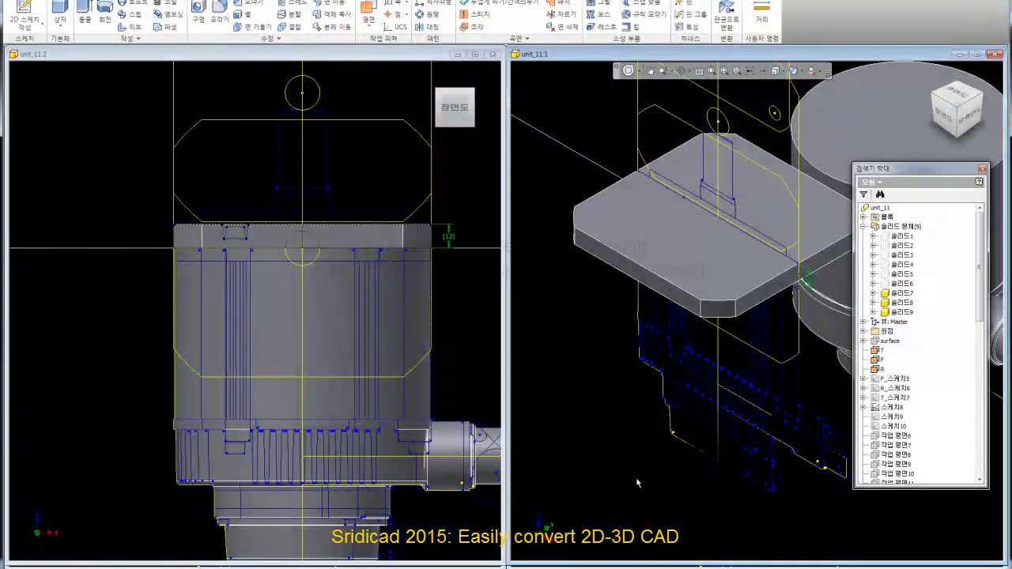
pyautogui.scroll(-1, 614, 419)
pyautogui.scroll(-1, 632, 427)
pyautogui.scroll(-2, 711, 446)
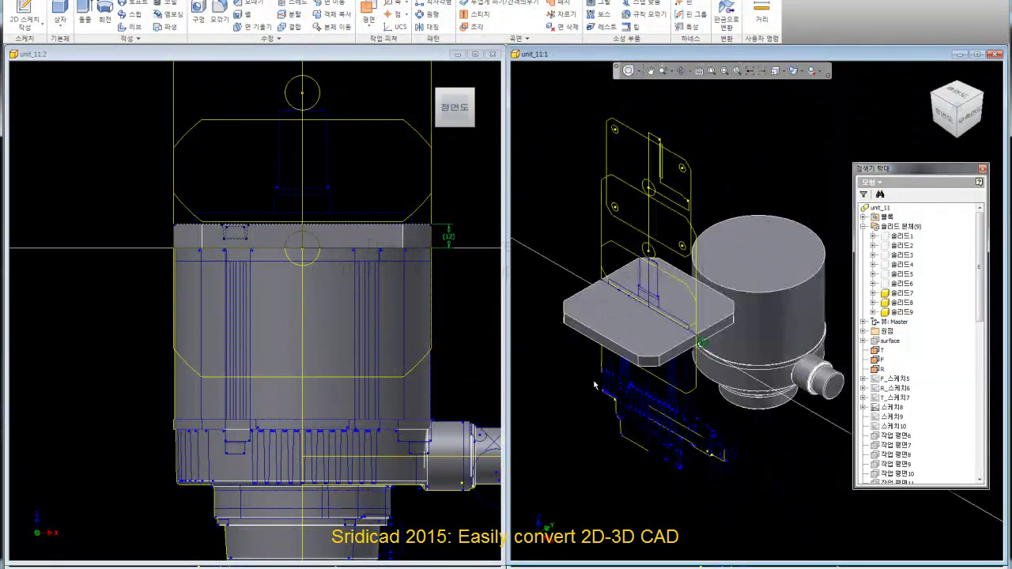
pyautogui.scroll(-1, 757, 460)
# Move plate solid 솔리드9 150 mm along Y so it caps the motor cylinder.
pyautogui.click(345, 28)
pyautogui.click(699, 324)
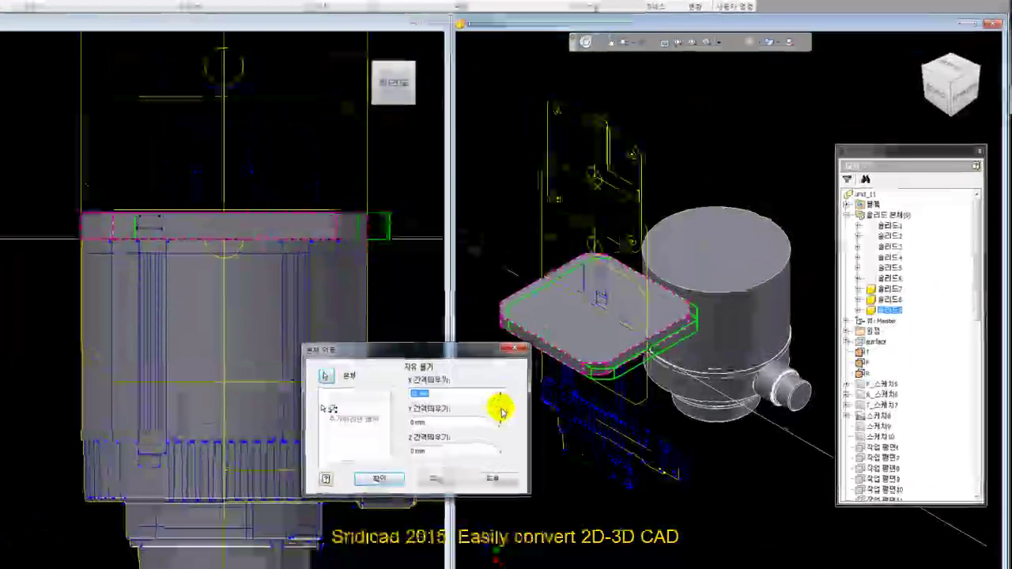
pyautogui.click(500, 422)
pyautogui.click(528, 456)
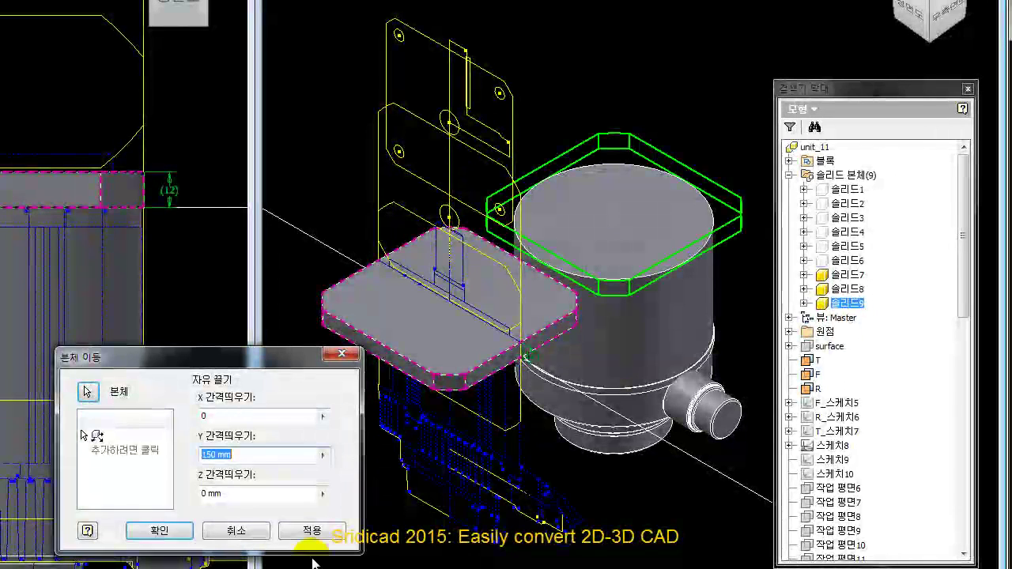
pyautogui.click(162, 531)
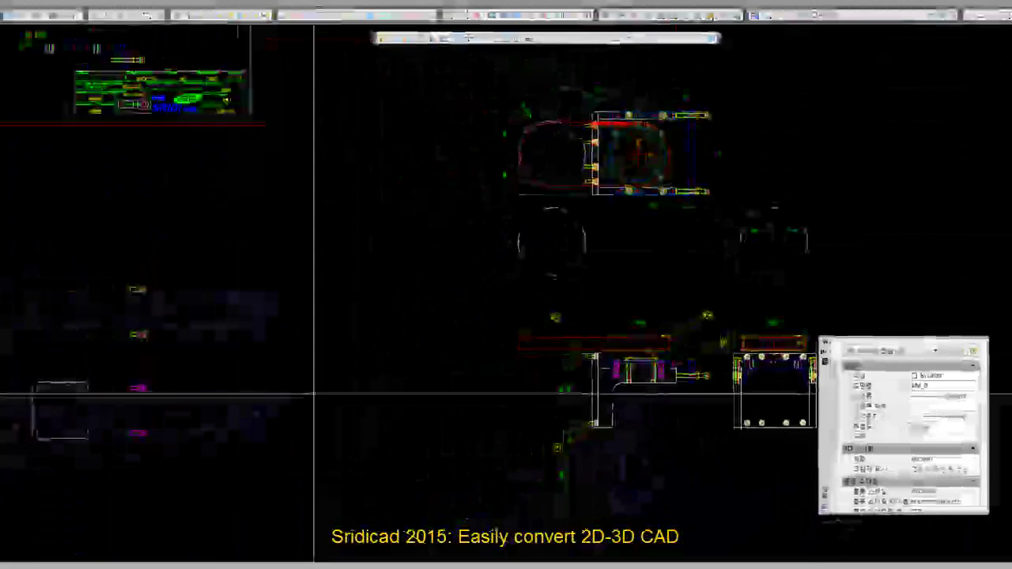
pyautogui.scroll(3, 423, 348)
pyautogui.scroll(2, 366, 394)
pyautogui.moveTo(368, 395); pyautogui.dragTo(437, 308, button='middle')
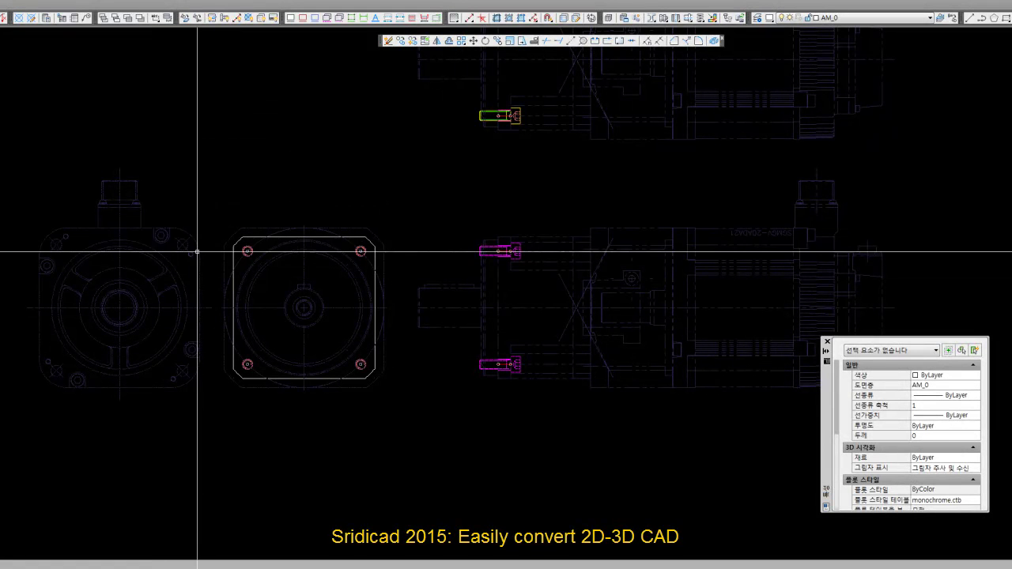
pyautogui.moveTo(468, 276); pyautogui.dragTo(344, 264, button='middle')
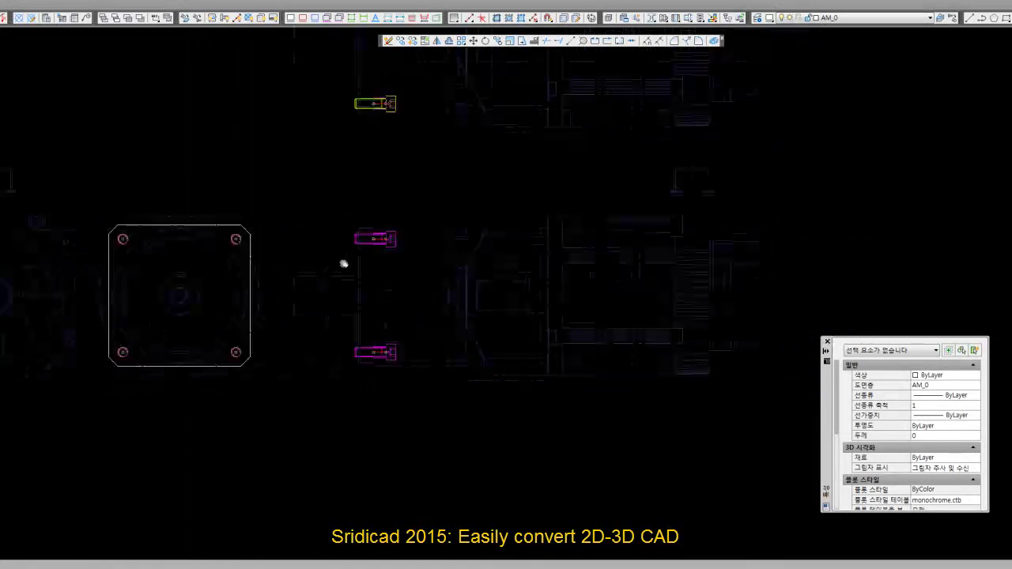
pyautogui.scroll(2, 621, 384)
pyautogui.scroll(3, 695, 373)
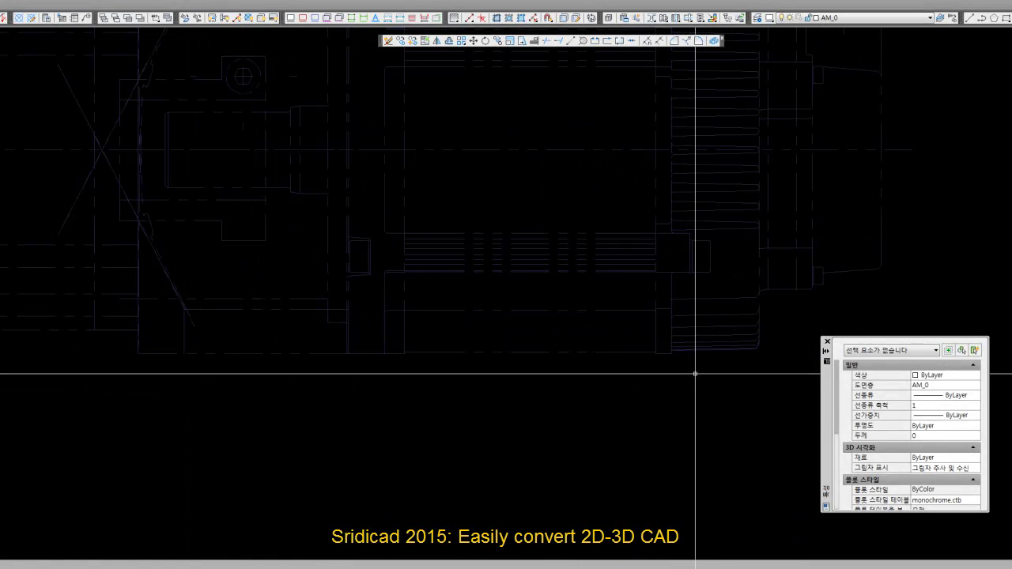
pyautogui.scroll(-2, 671, 354)
pyautogui.scroll(-2, 661, 366)
pyautogui.scroll(-2, 596, 335)
pyautogui.scroll(3, 47, 300)
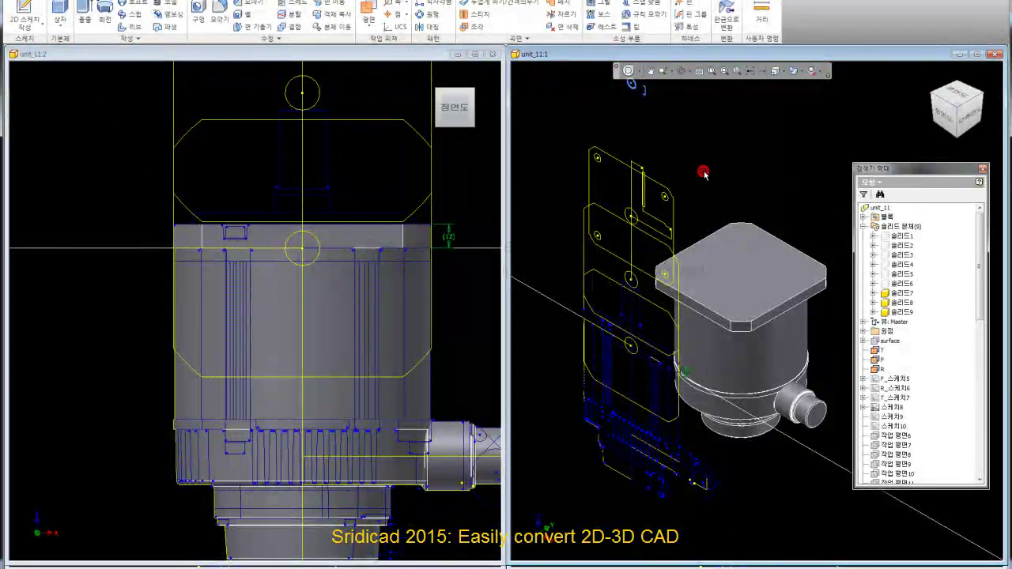
# Turn the left viewport to a side orientation and frame the whole motor.
pyautogui.click(467, 192)
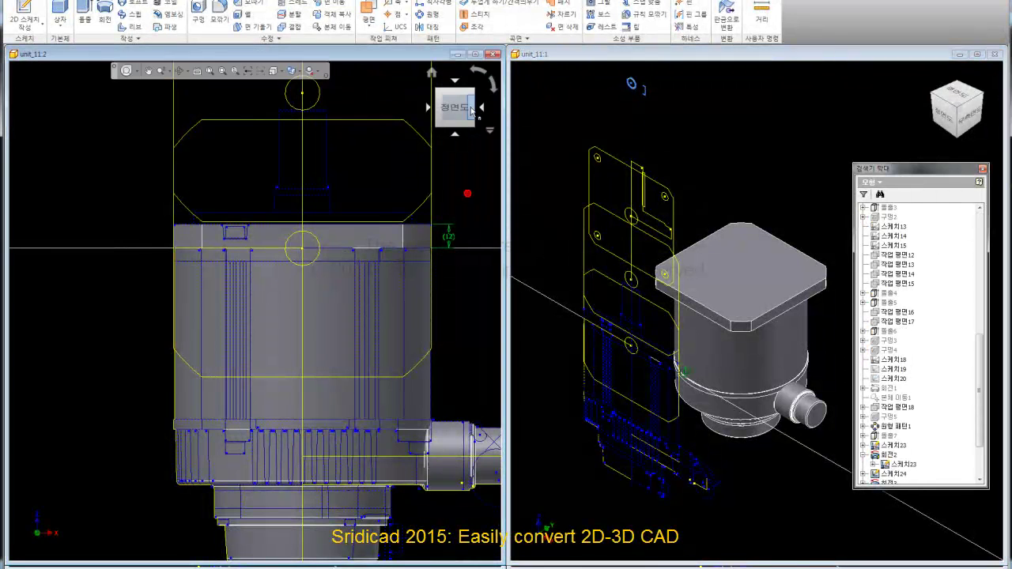
pyautogui.click(483, 74)
pyautogui.scroll(2, 277, 479)
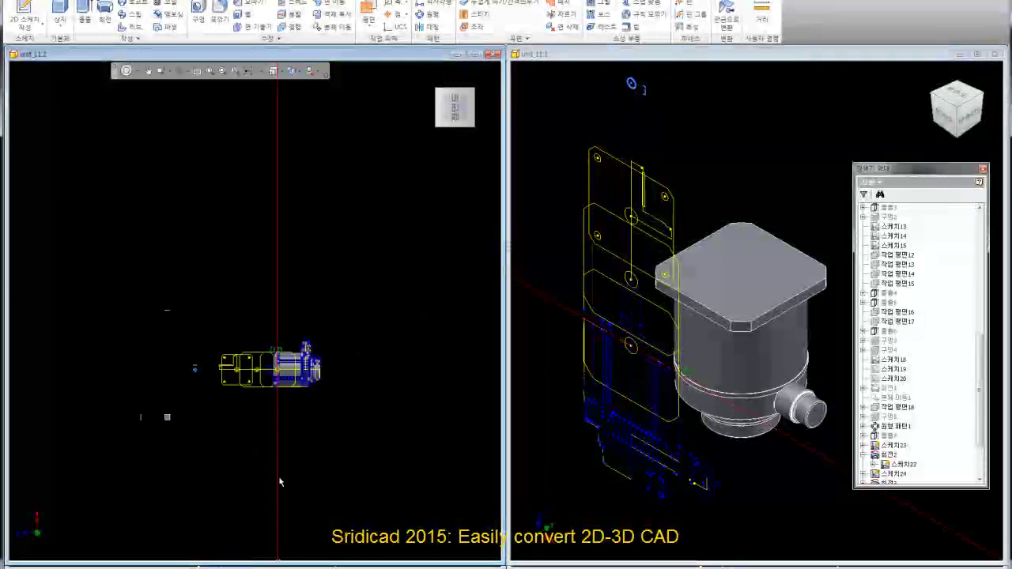
pyautogui.scroll(3, 273, 367)
pyautogui.moveTo(273, 368); pyautogui.dragTo(57, 220, button='middle')
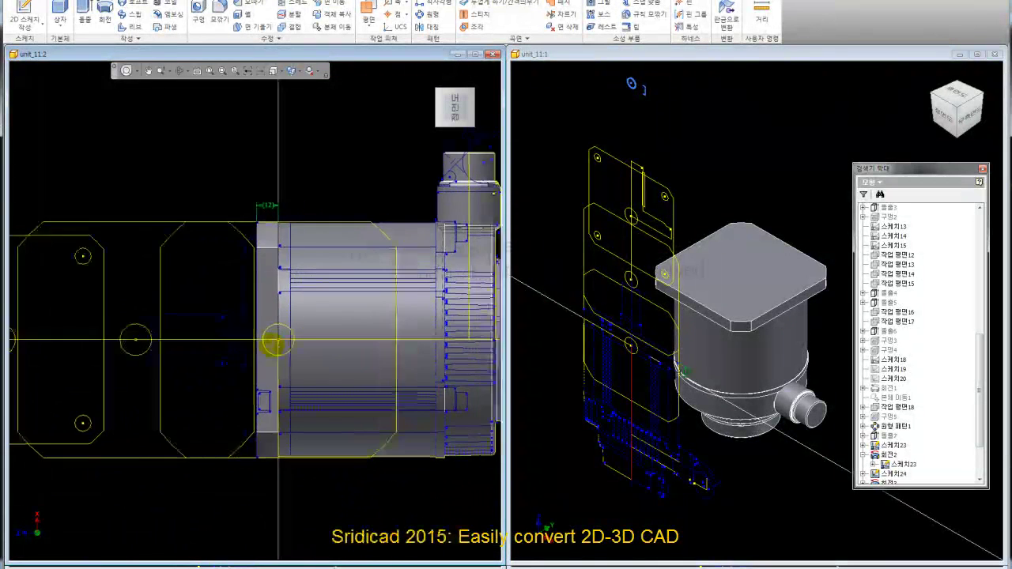
pyautogui.moveTo(301, 313); pyautogui.dragTo(427, 330, button='middle')
pyautogui.scroll(-2, 371, 209)
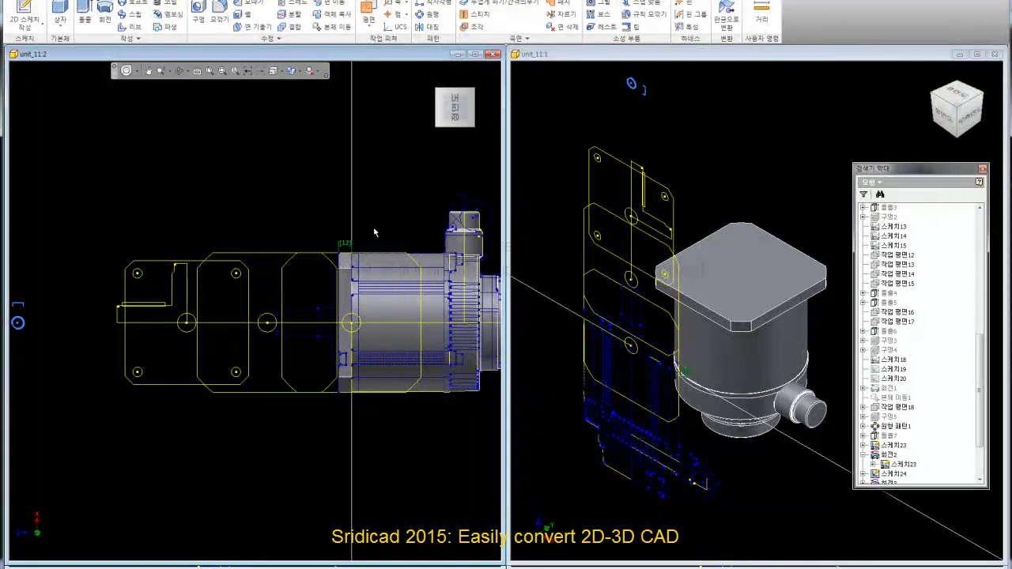
pyautogui.scroll(1, 376, 227)
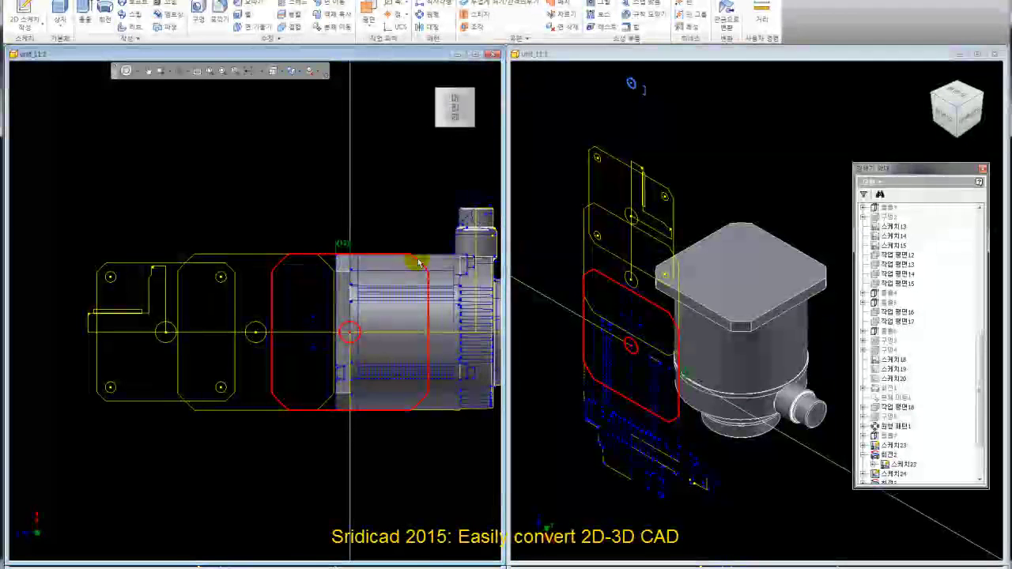
# Hide the octagonal plate profile by unchecking its Visibility (가시성).
pyautogui.click(715, 165)
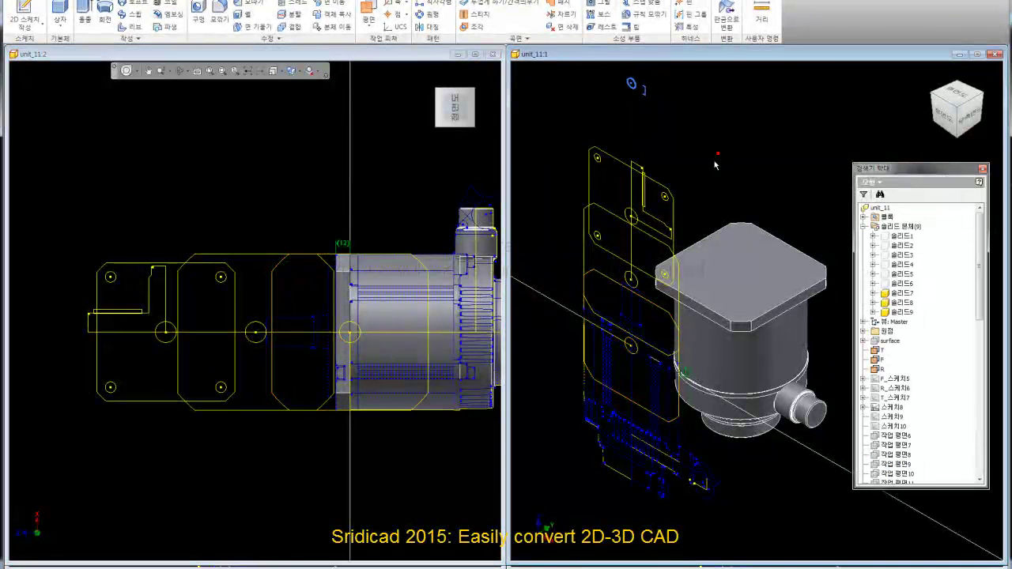
pyautogui.click(612, 284)
pyautogui.rightClick(611, 283)
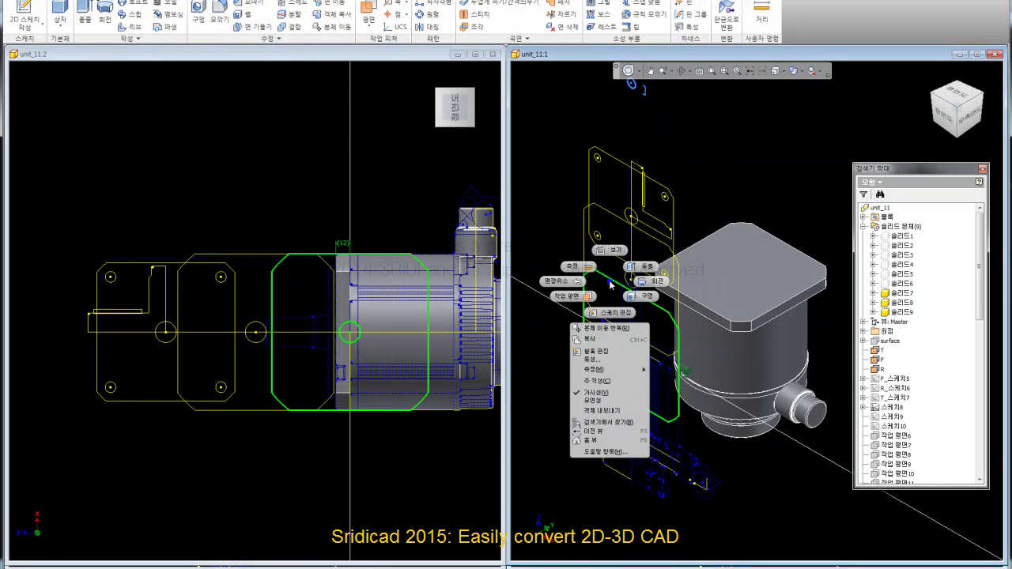
pyautogui.click(600, 393)
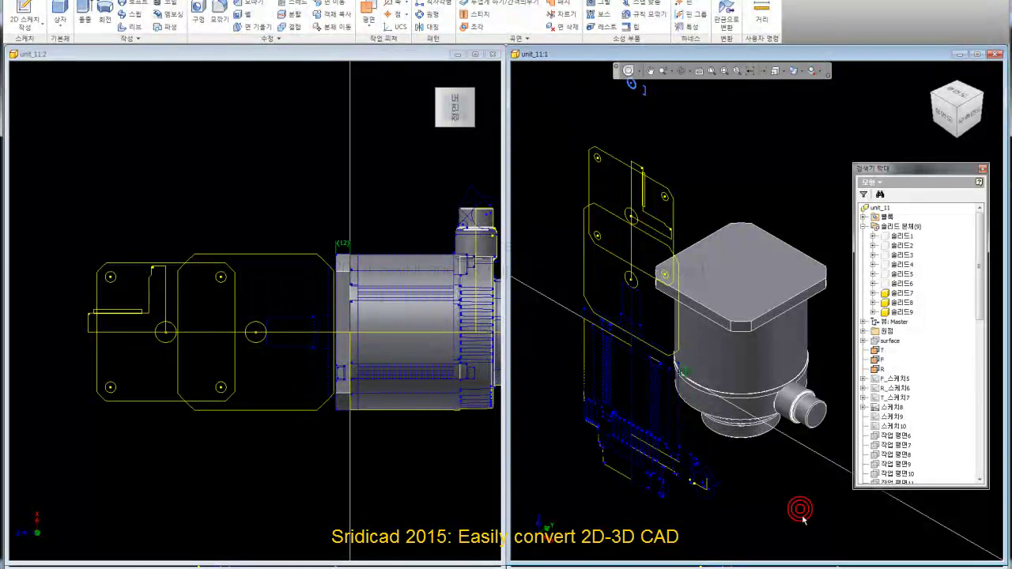
pyautogui.click(289, 473)
pyautogui.scroll(3, 271, 443)
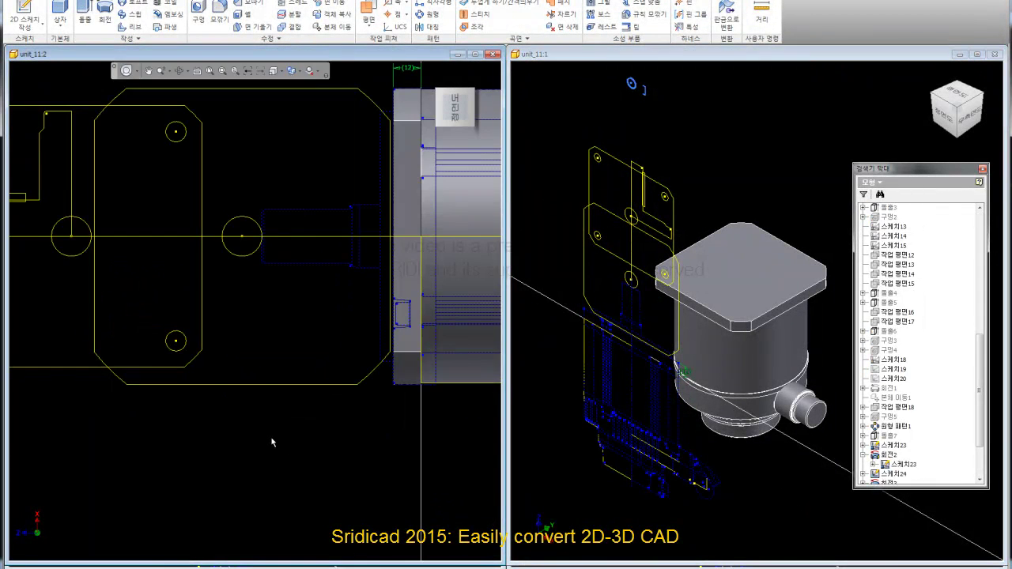
pyautogui.scroll(-2, 359, 105)
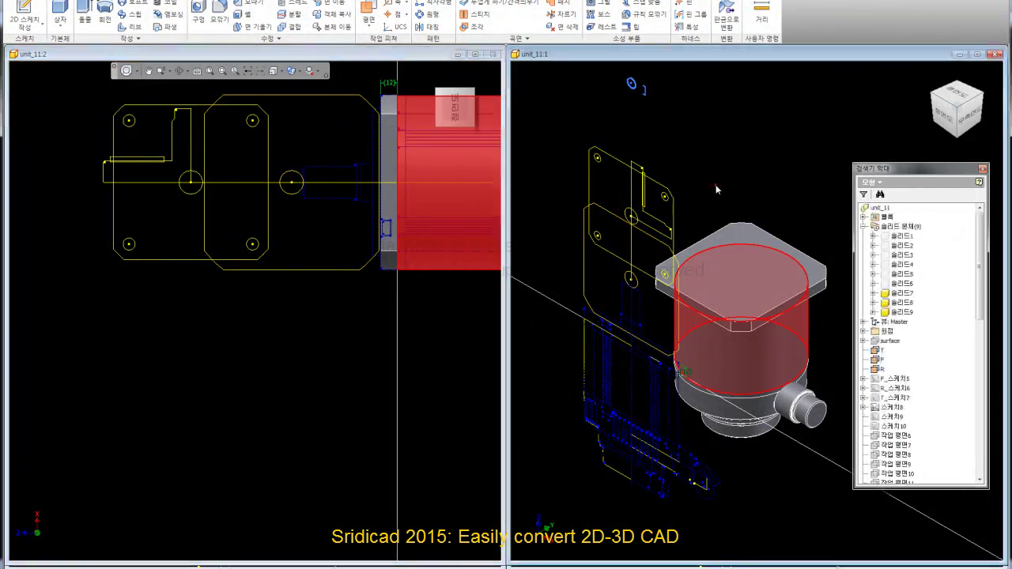
# Clear the selection and open the plate sketch for editing.
pyautogui.scroll(3, 597, 264)
pyautogui.scroll(2, 589, 247)
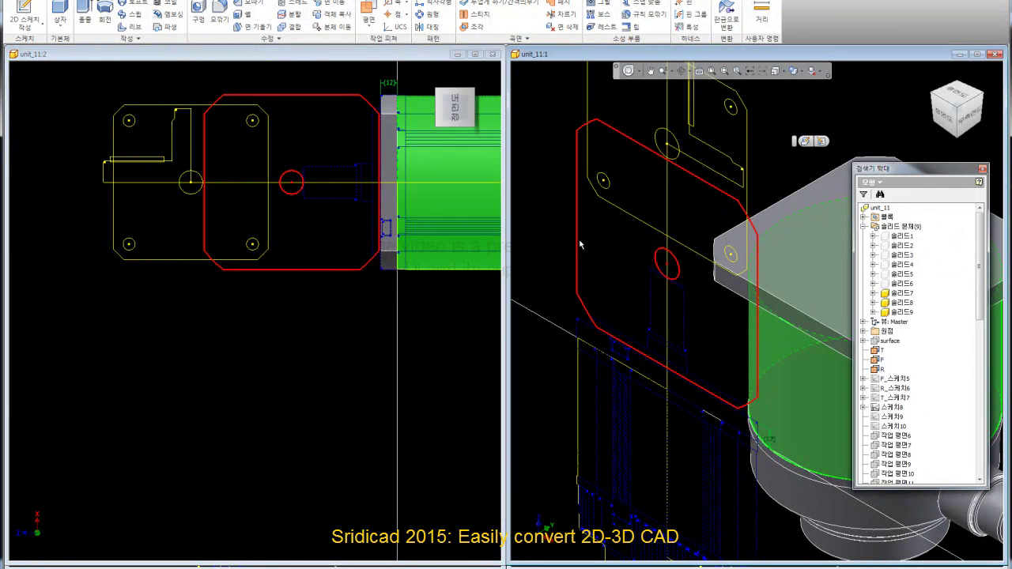
pyautogui.click(580, 245)
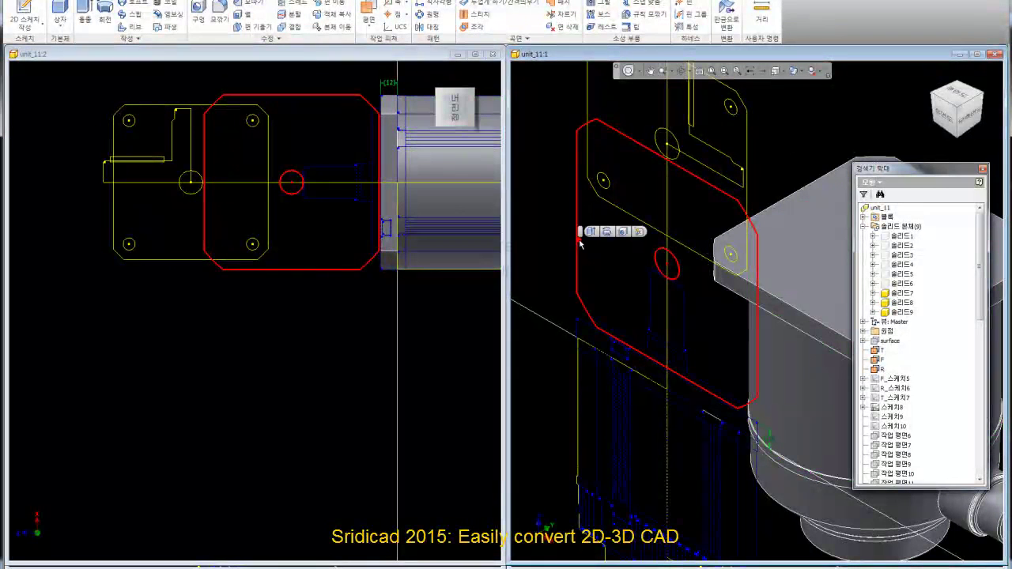
pyautogui.click(602, 280)
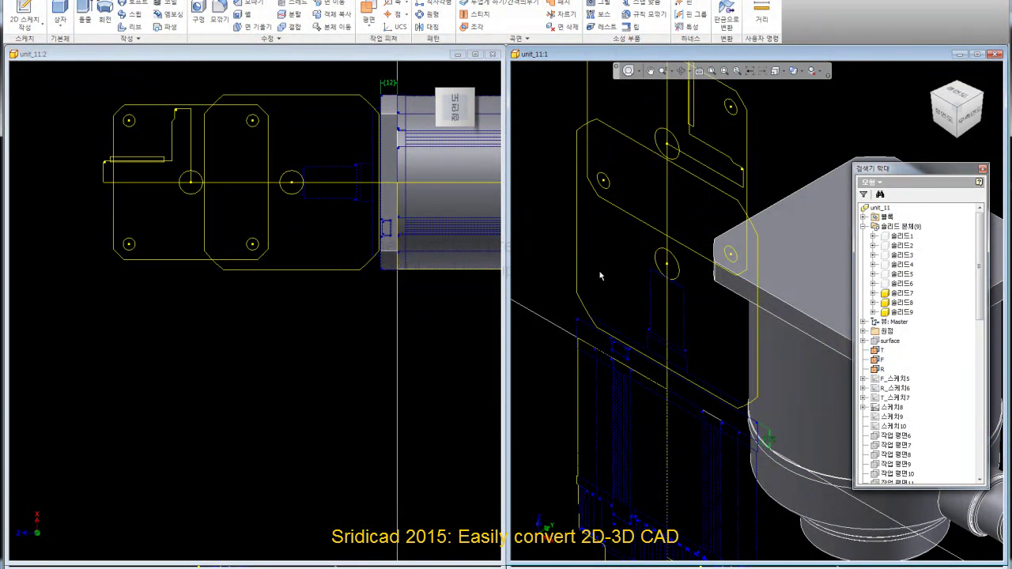
pyautogui.click(657, 253)
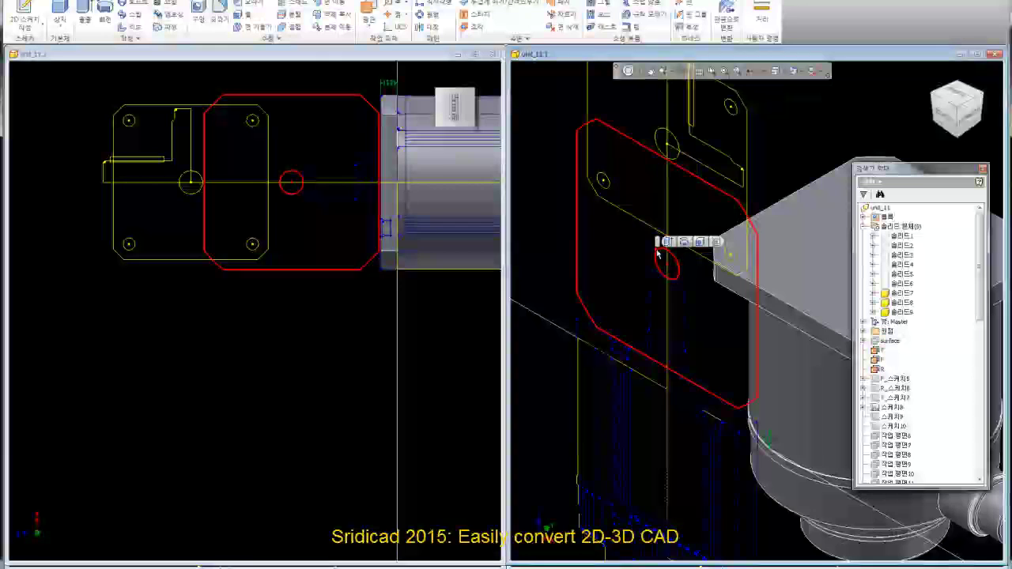
pyautogui.click(714, 242)
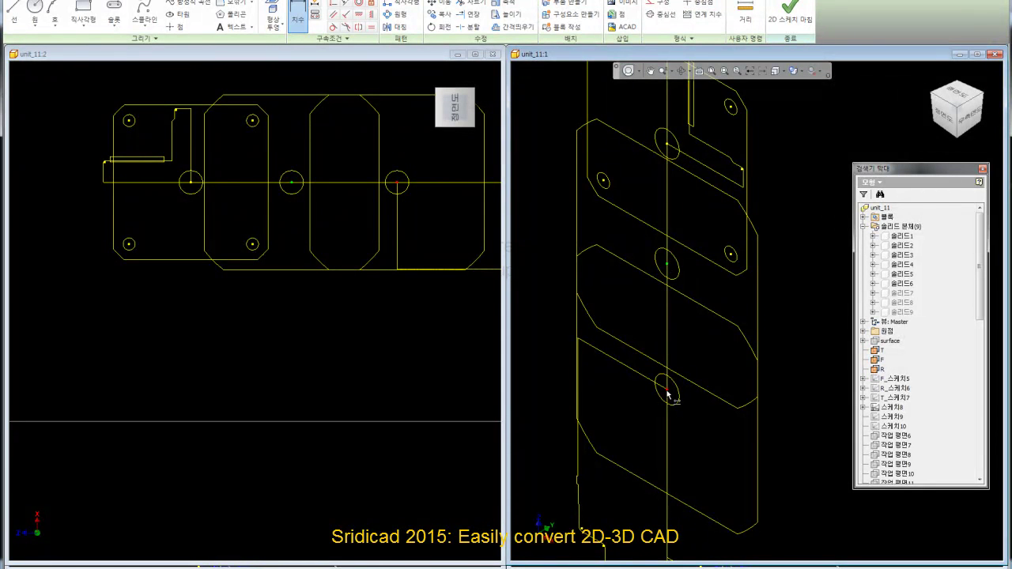
# Dimension the hole centres 78.5 and 75 apart and finish the 2D sketch.
pyautogui.click(646, 323)
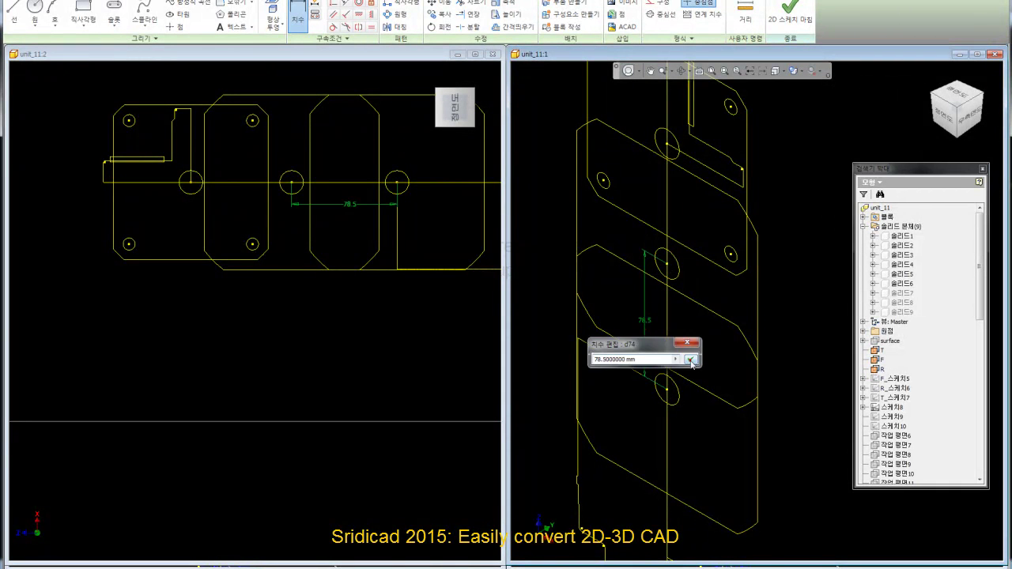
pyautogui.click(691, 360)
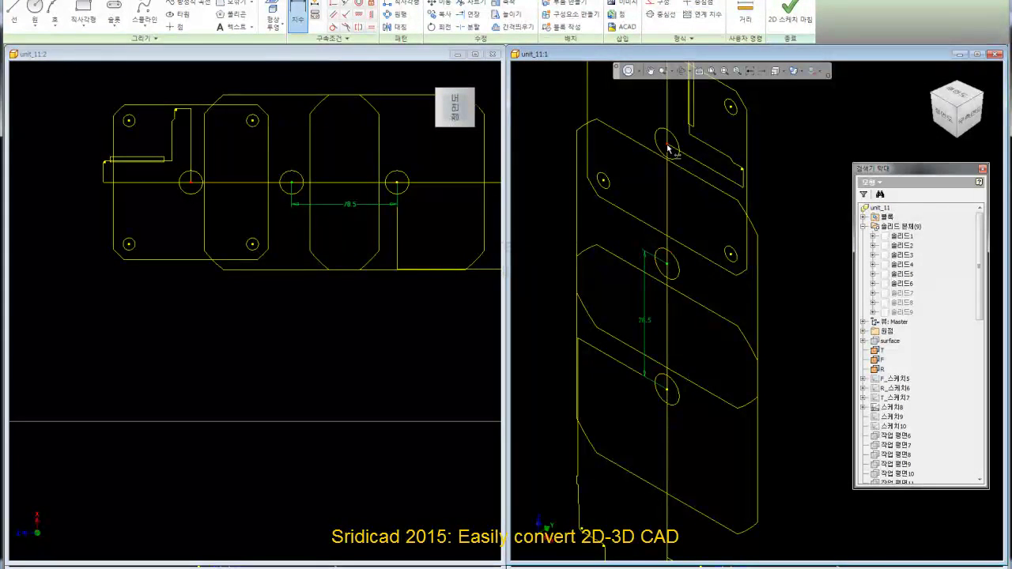
pyautogui.click(644, 242)
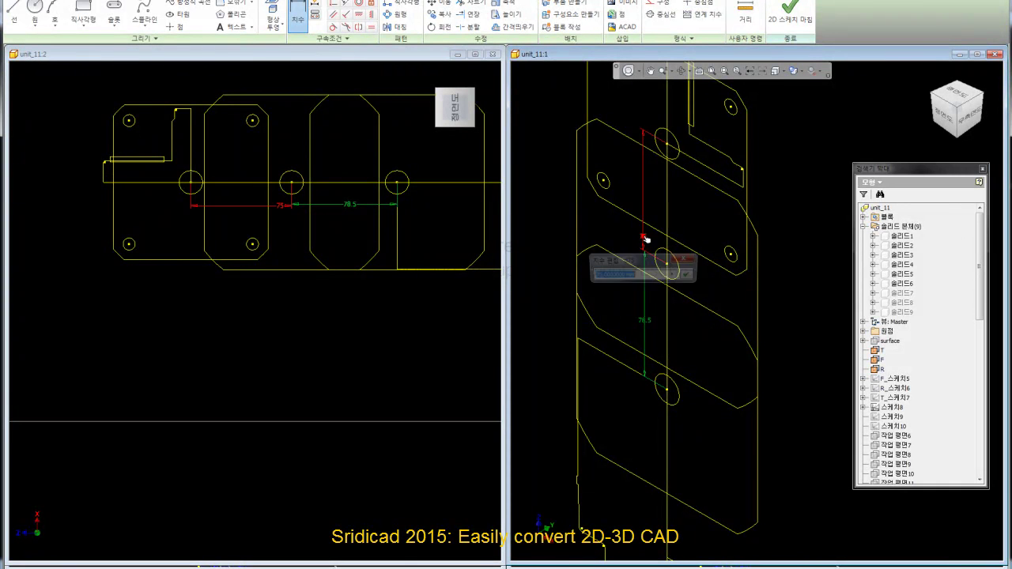
pyautogui.press('Return')
pyautogui.click(795, 15)
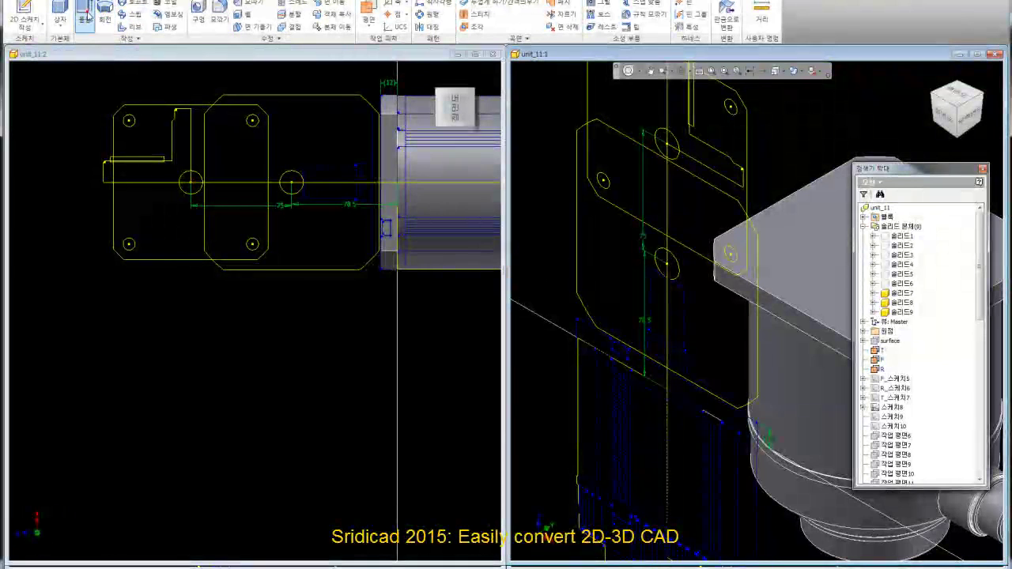
# Extrude the motor-plate profile 78.5 in the flipped direction as a new solid.
pyautogui.click(83, 16)
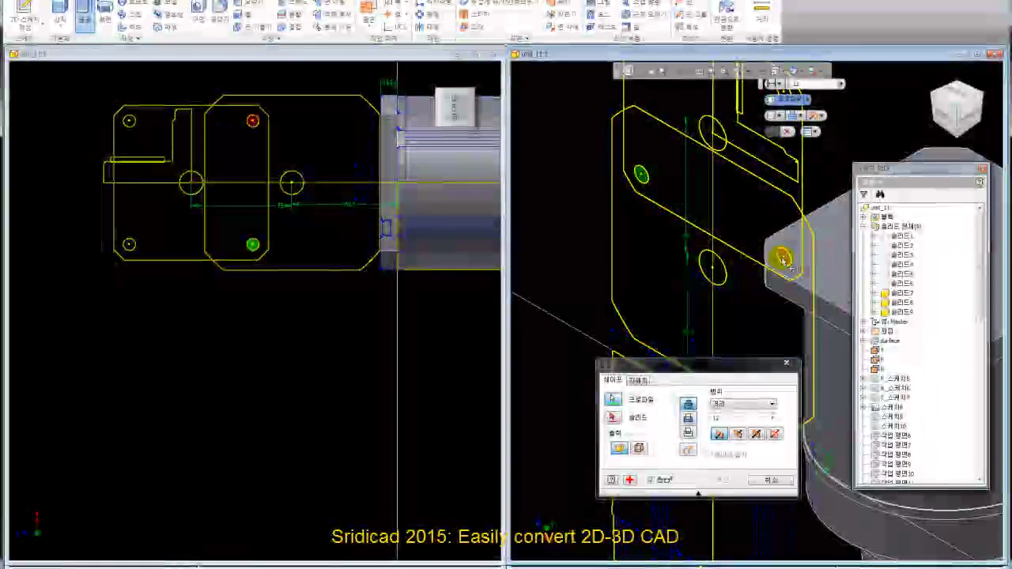
pyautogui.click(715, 273)
pyautogui.scroll(-2, 715, 277)
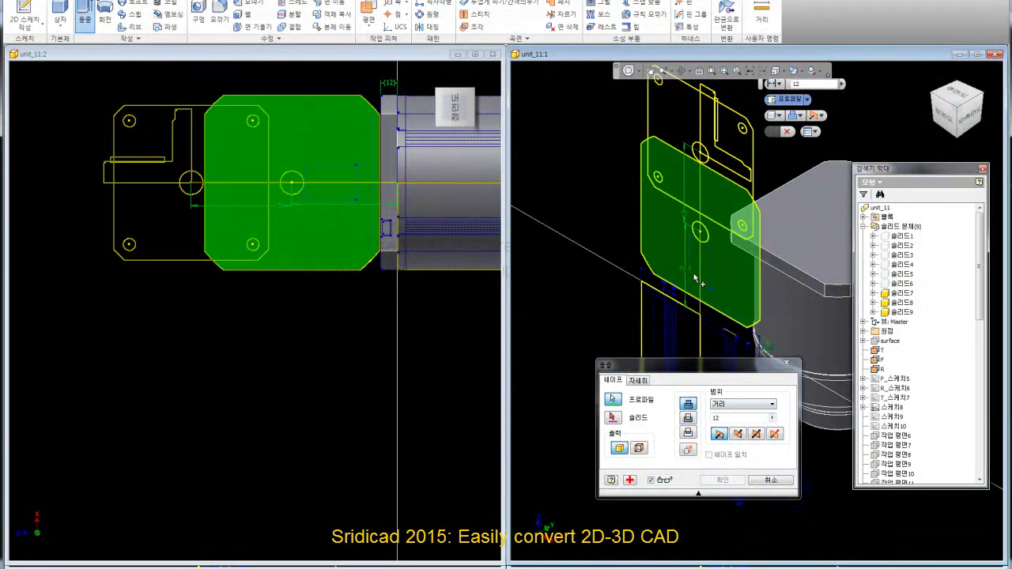
pyautogui.scroll(2, 696, 278)
pyautogui.scroll(2, 687, 272)
pyautogui.scroll(2, 679, 267)
pyautogui.scroll(1, 677, 261)
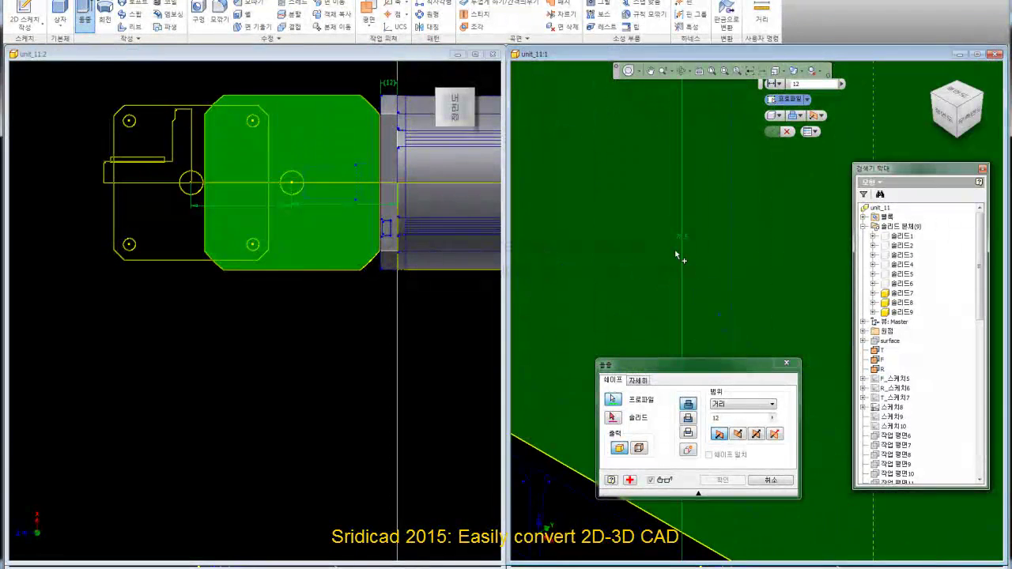
pyautogui.scroll(-3, 672, 261)
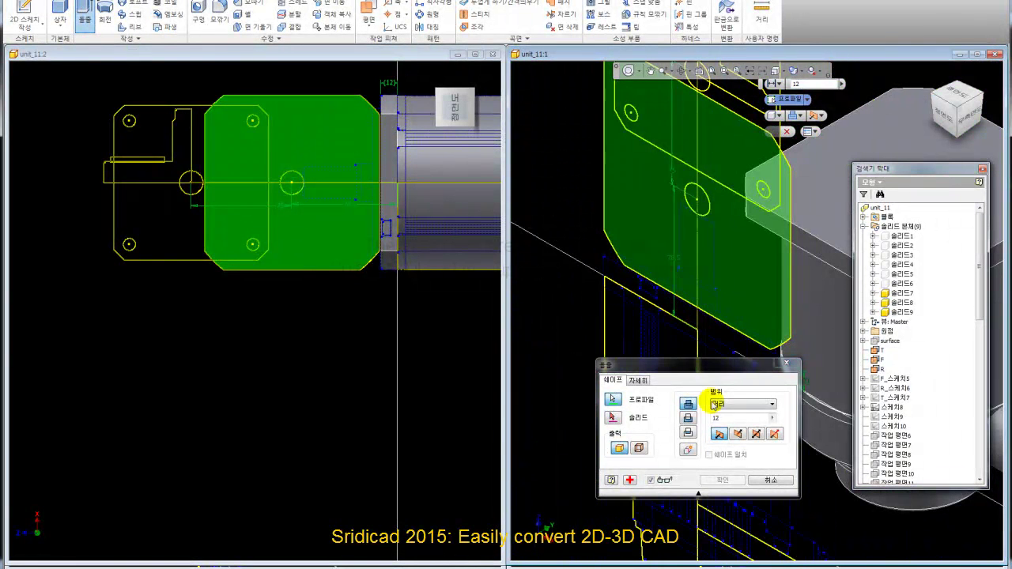
pyautogui.doubleClick(734, 419)
pyautogui.write('7')
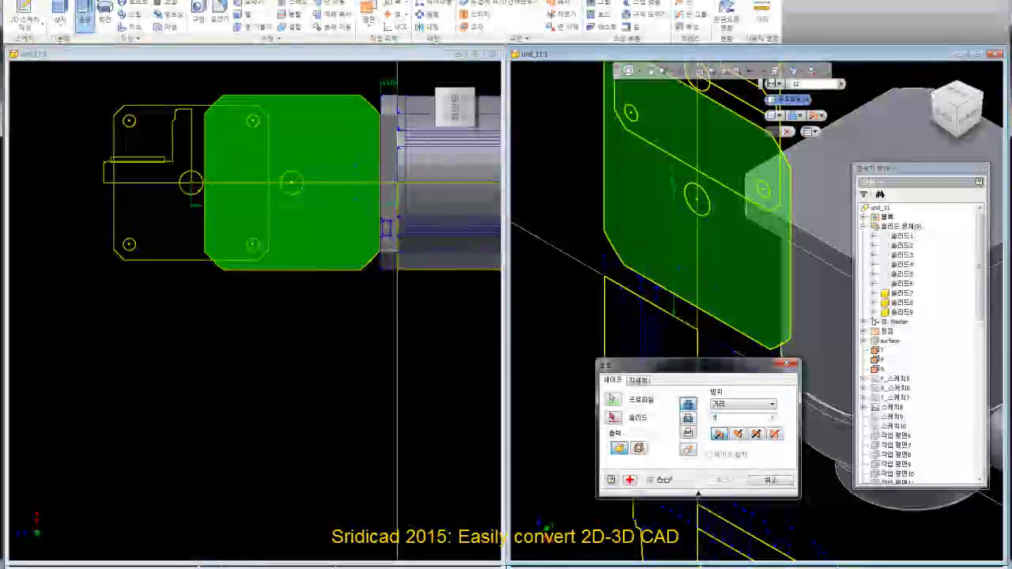
pyautogui.write('8.5')
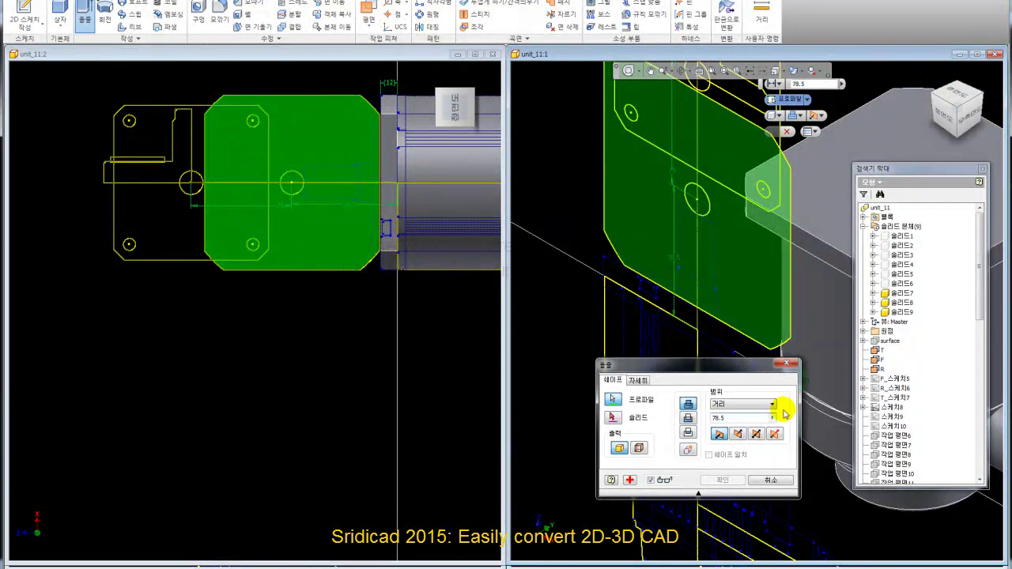
pyautogui.click(685, 451)
pyautogui.click(734, 433)
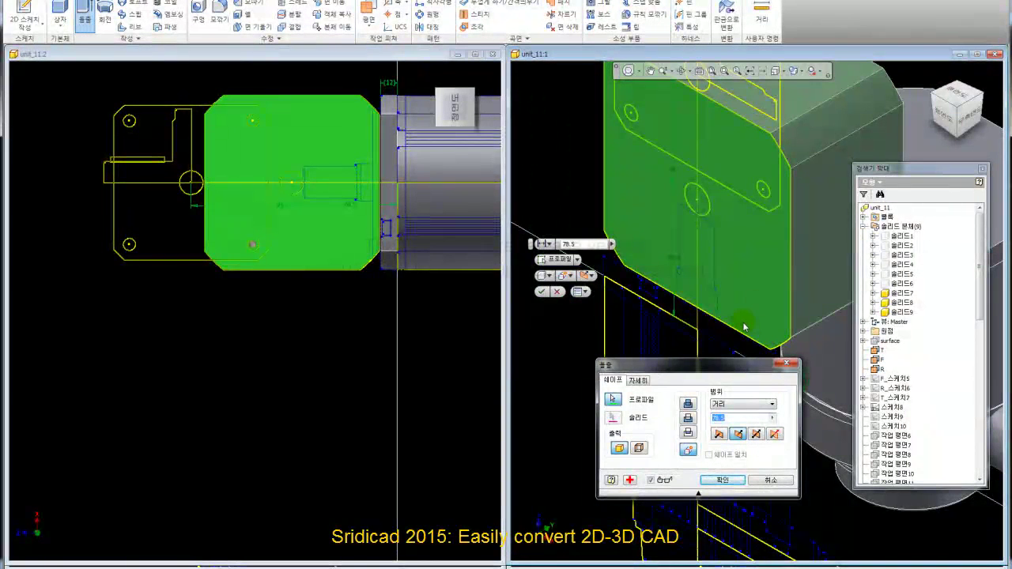
pyautogui.click(724, 480)
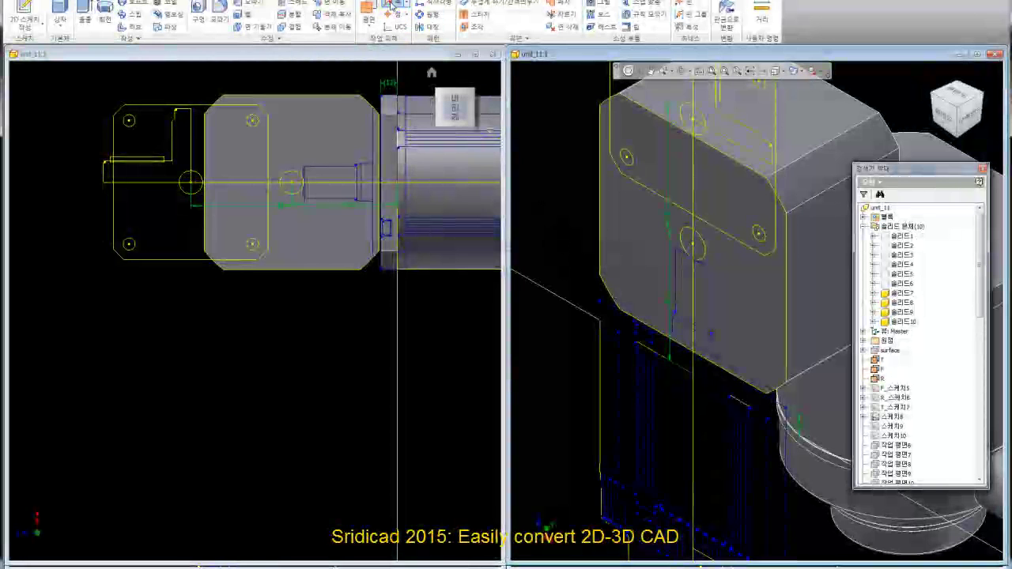
# Zoom in and select the new block's large front face.
pyautogui.click(391, 6)
pyautogui.scroll(3, 676, 242)
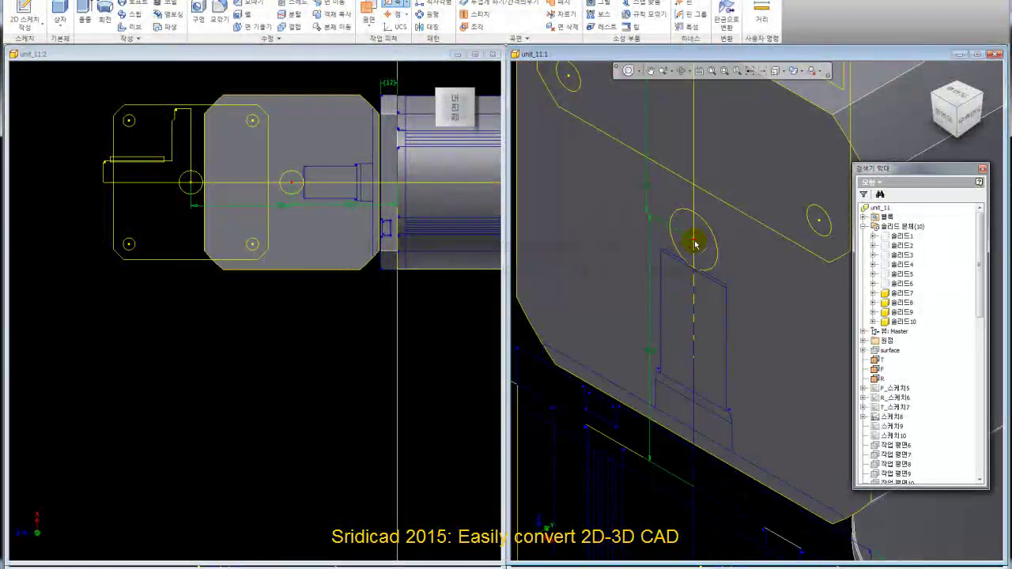
pyautogui.click(700, 231)
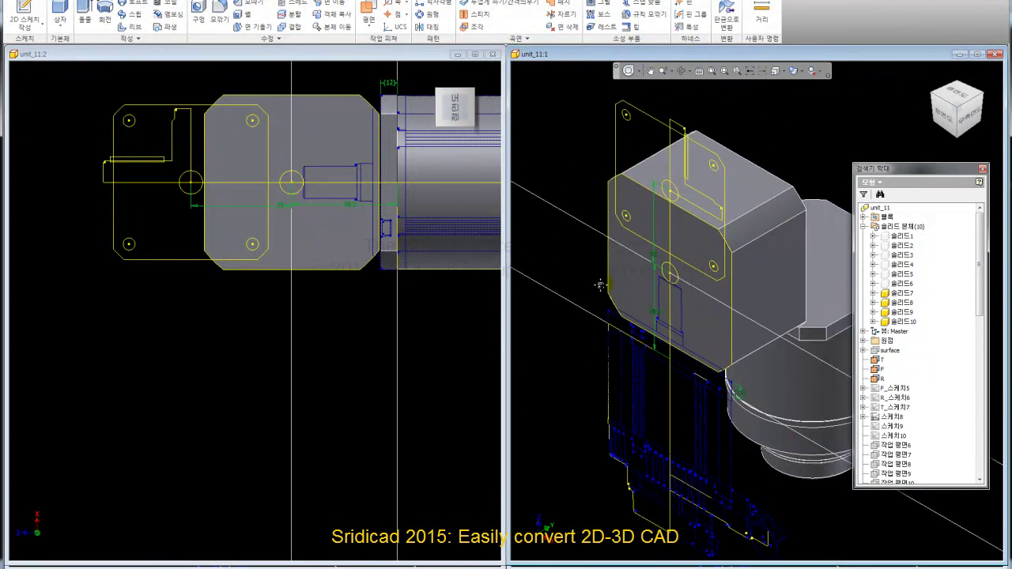
pyautogui.click(250, 33)
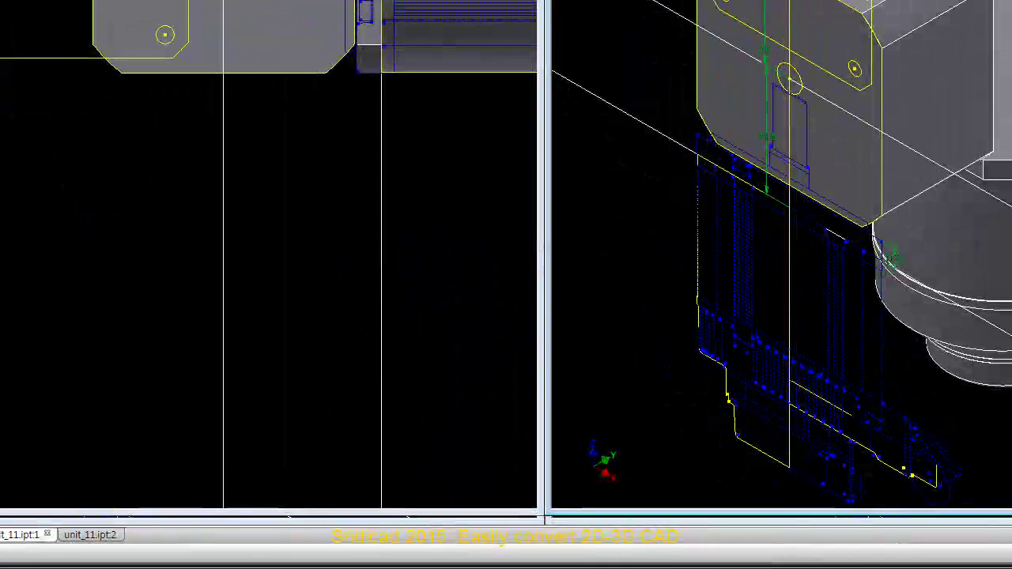
# Rotate new block 솔리드10 90° about the picked axis line.
pyautogui.click(904, 32)
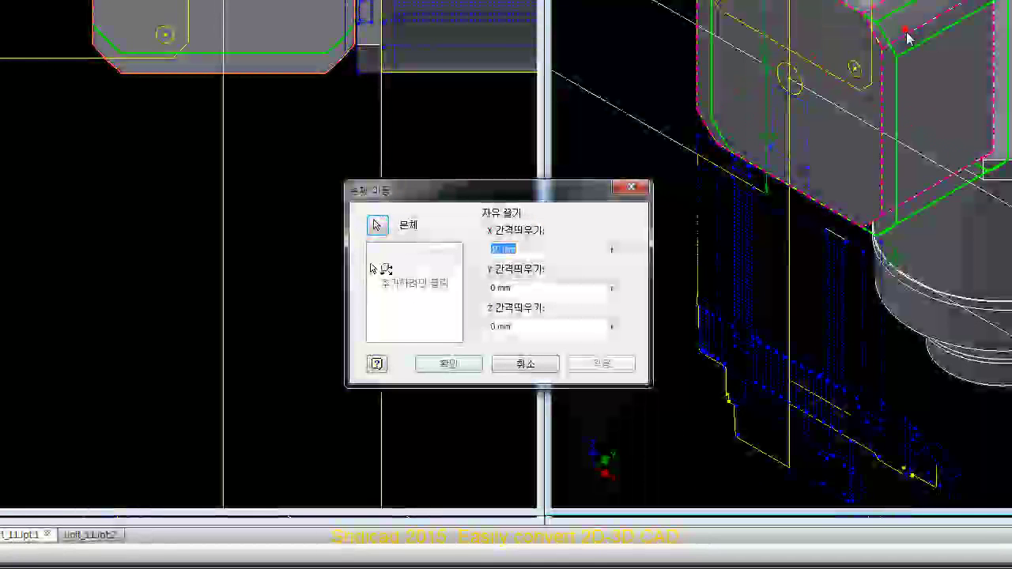
pyautogui.click(610, 249)
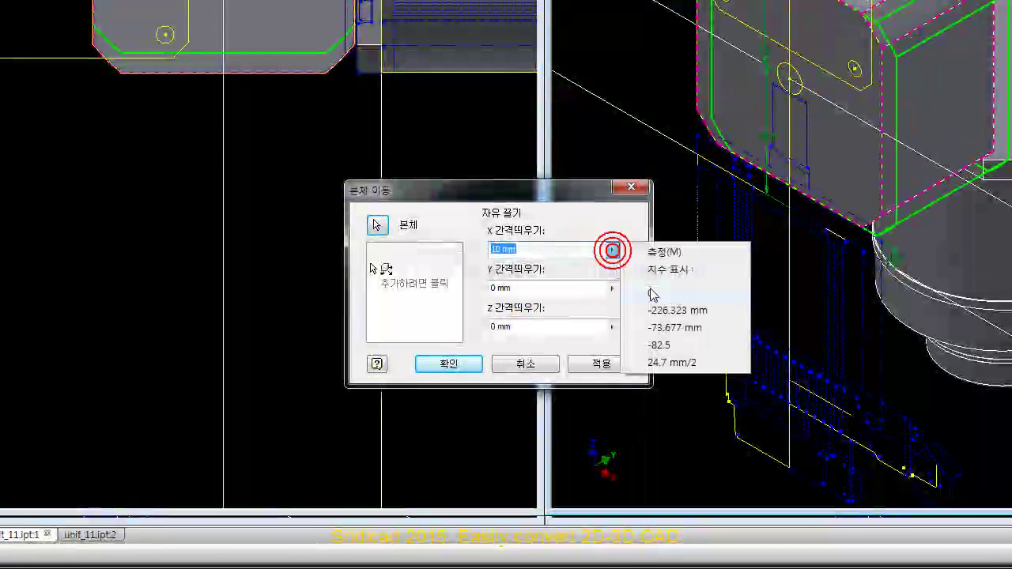
pyautogui.click(649, 288)
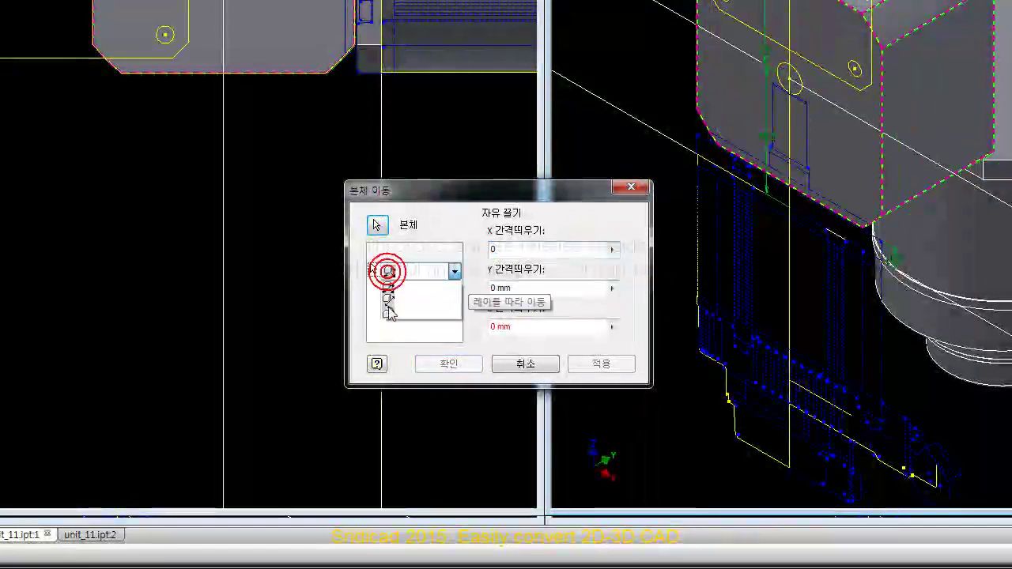
pyautogui.click(387, 313)
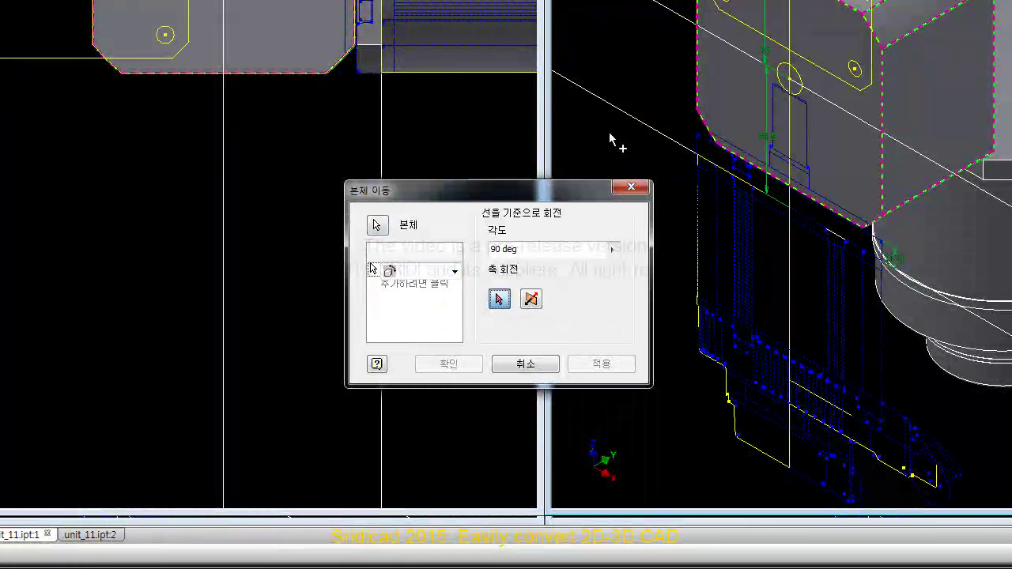
pyautogui.click(673, 14)
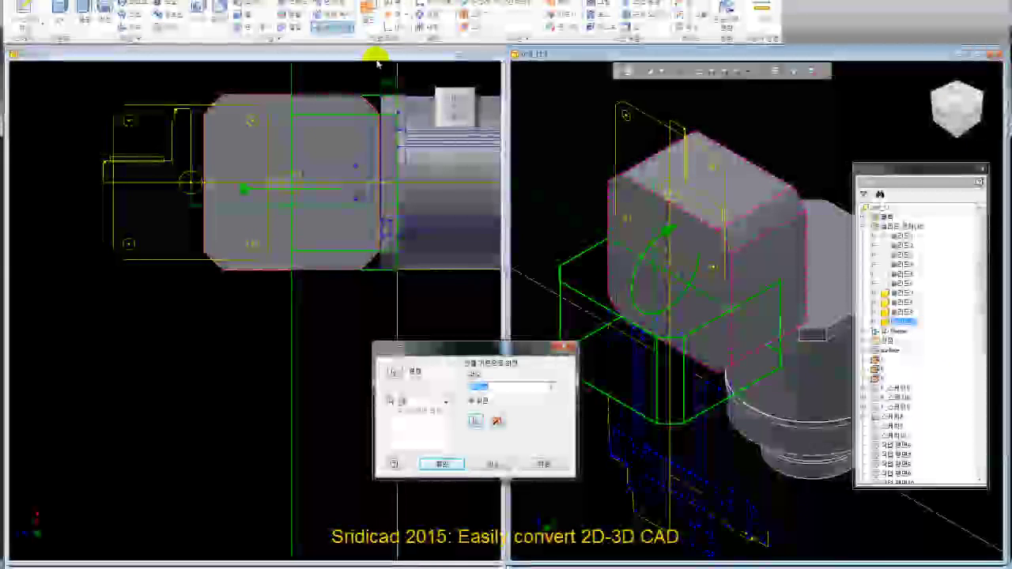
pyautogui.scroll(3, 360, 128)
pyautogui.scroll(-3, 278, 195)
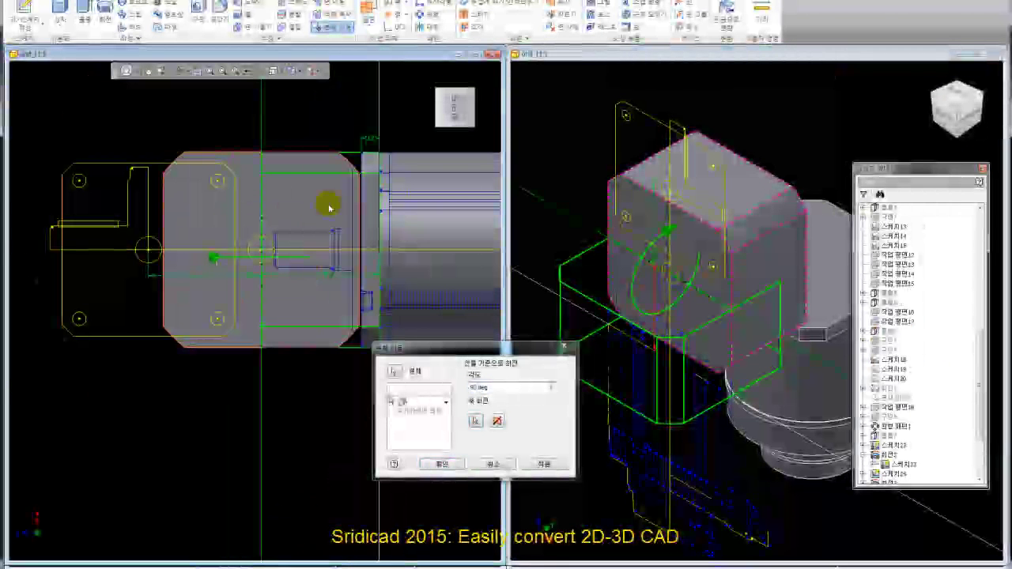
pyautogui.click(444, 463)
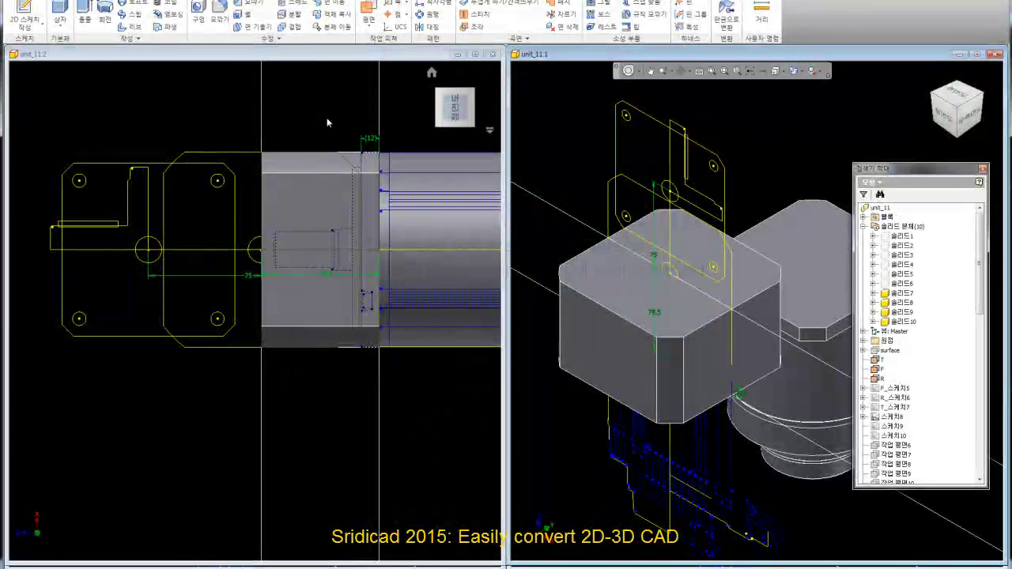
# Activate the 2D side view and hide a neighbouring solid body.
pyautogui.click(327, 119)
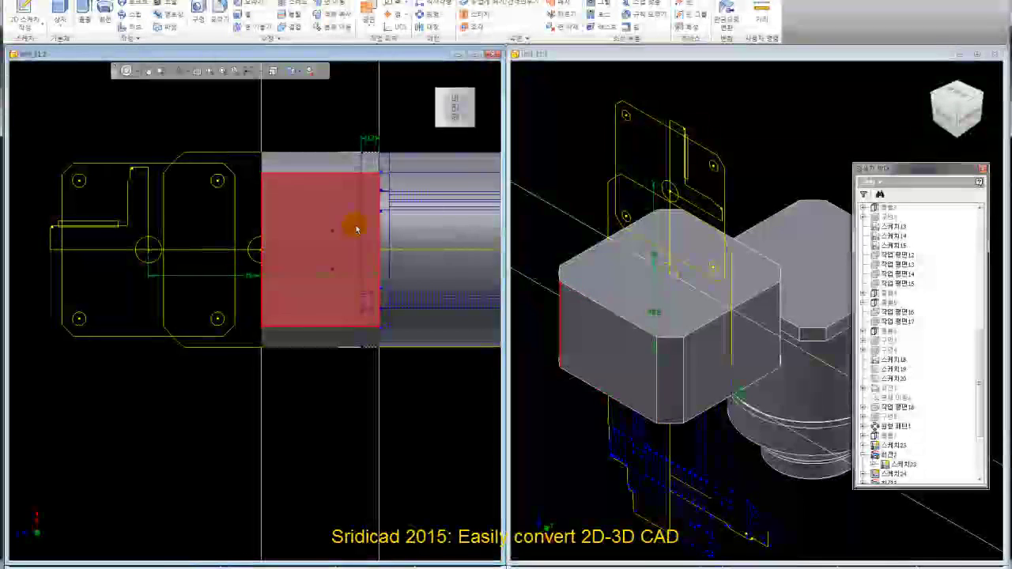
pyautogui.scroll(3, 381, 171)
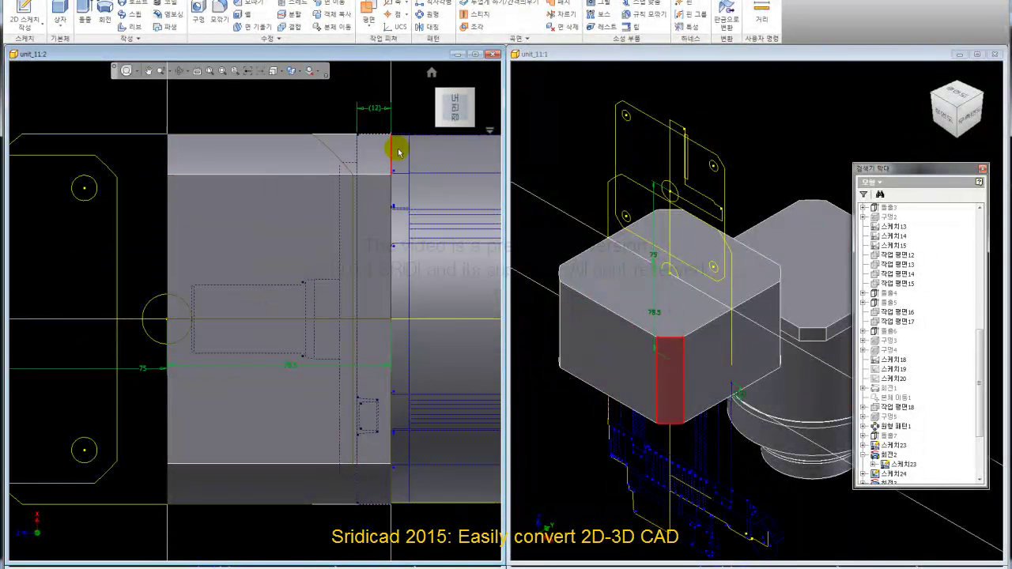
pyautogui.scroll(-3, 395, 162)
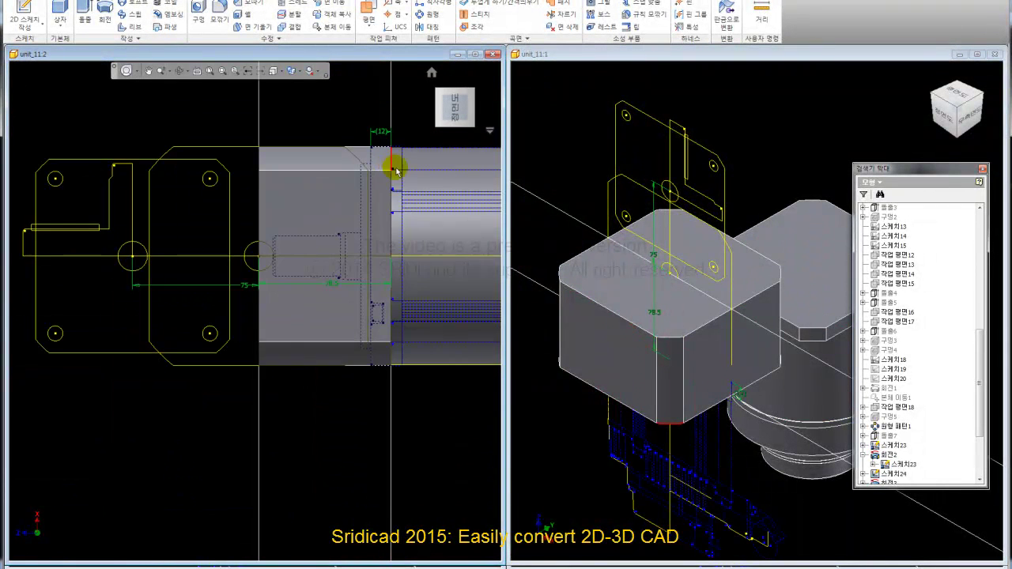
pyautogui.click(385, 265)
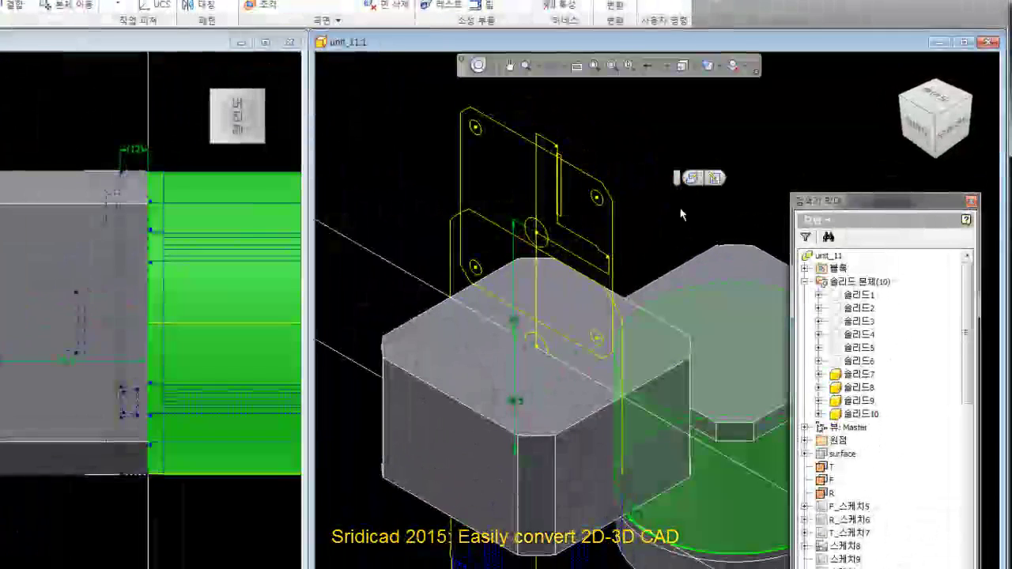
pyautogui.click(661, 224)
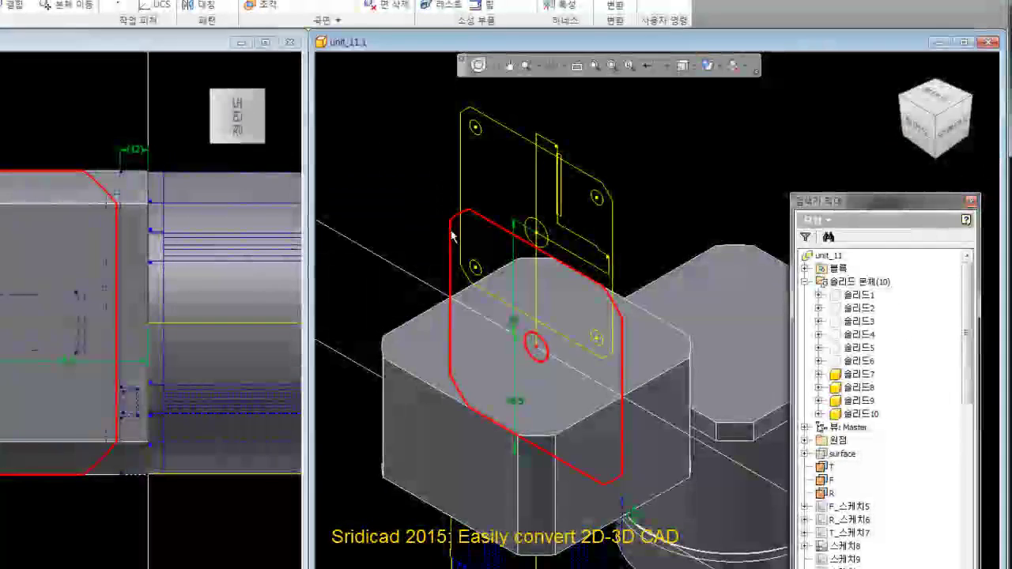
pyautogui.rightClick(449, 231)
pyautogui.click(425, 384)
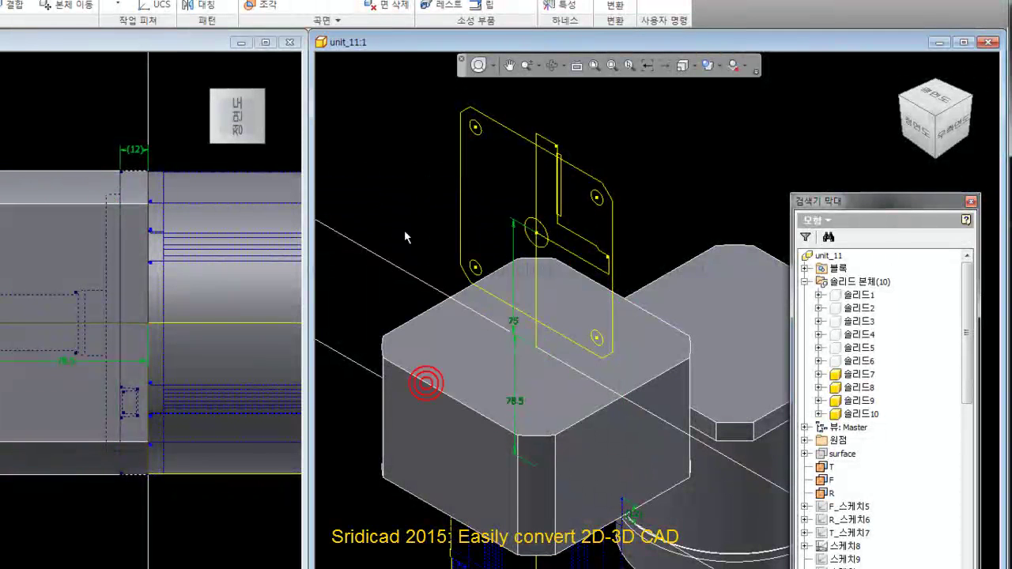
pyautogui.moveTo(398, 182); pyautogui.dragTo(402, 190, button='middle')
pyautogui.click(68, 5)
# Move block 솔리드10 with X offset 0 and Y offset 150 mm, then reframe the view.
pyautogui.click(445, 324)
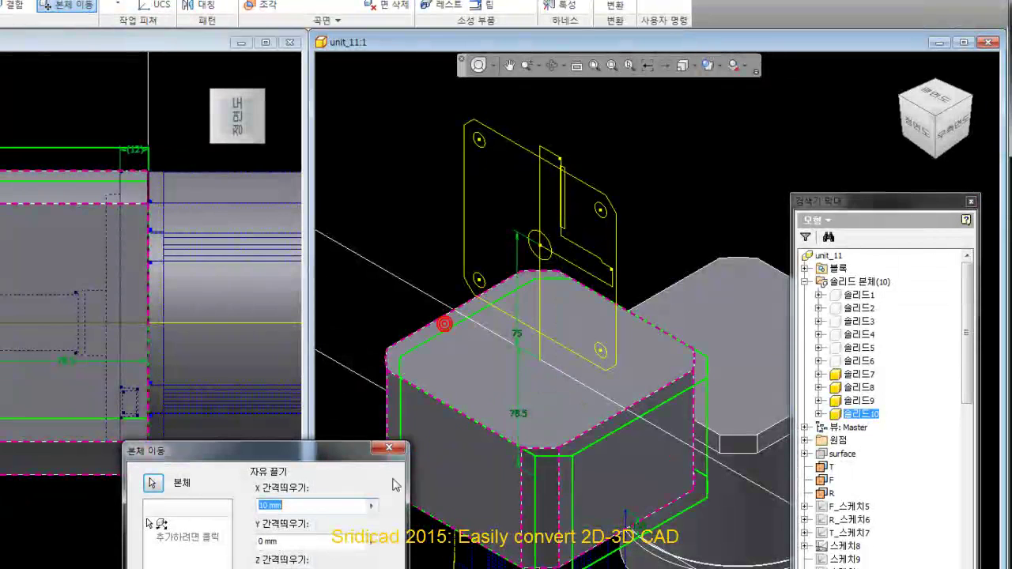
pyautogui.click(371, 506)
pyautogui.click(409, 547)
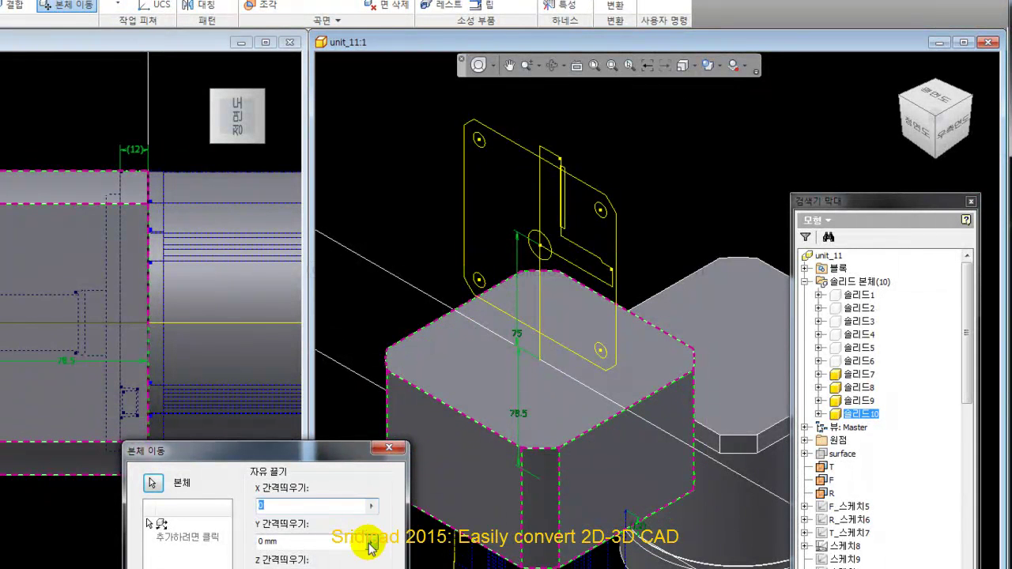
pyautogui.click(403, 563)
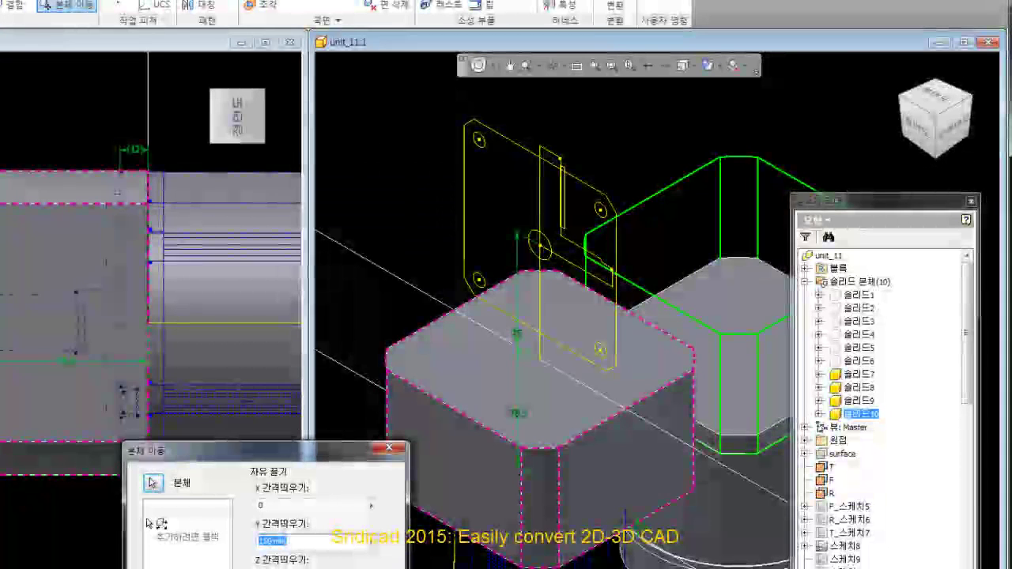
pyautogui.press('Return')
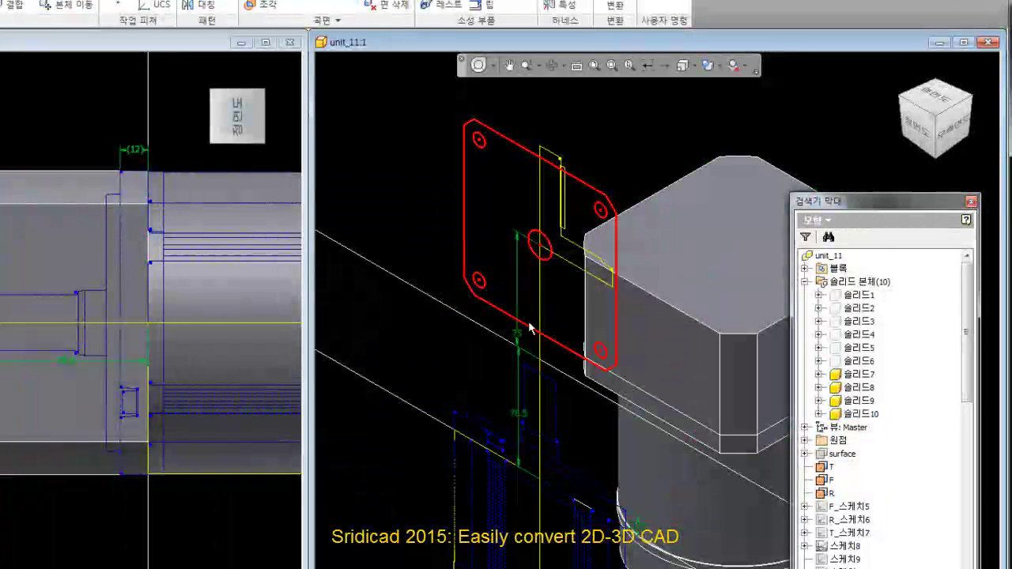
pyautogui.moveTo(681, 144); pyautogui.dragTo(624, 159, button='middle')
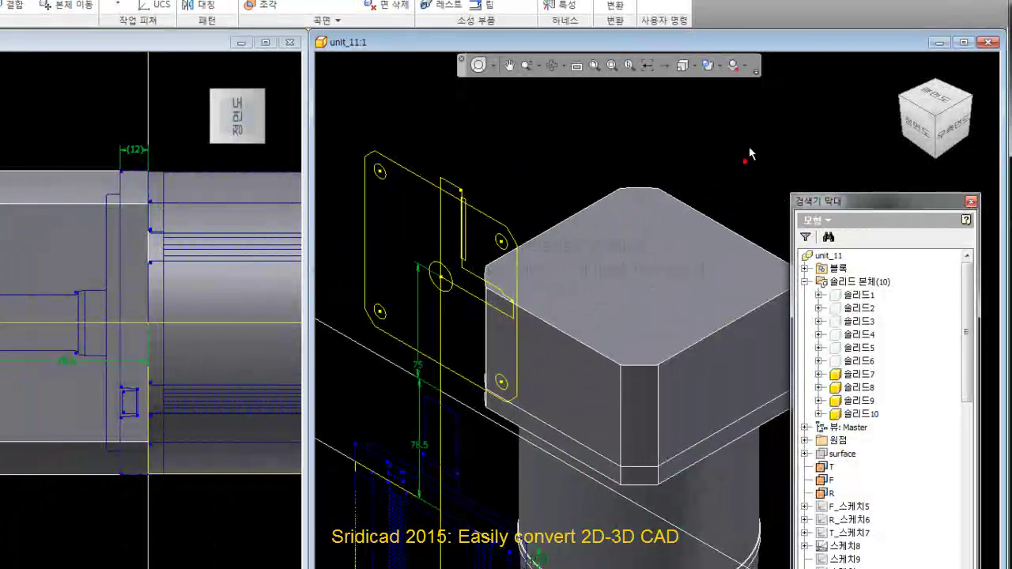
pyautogui.moveTo(749, 146); pyautogui.dragTo(709, 173, button='middle')
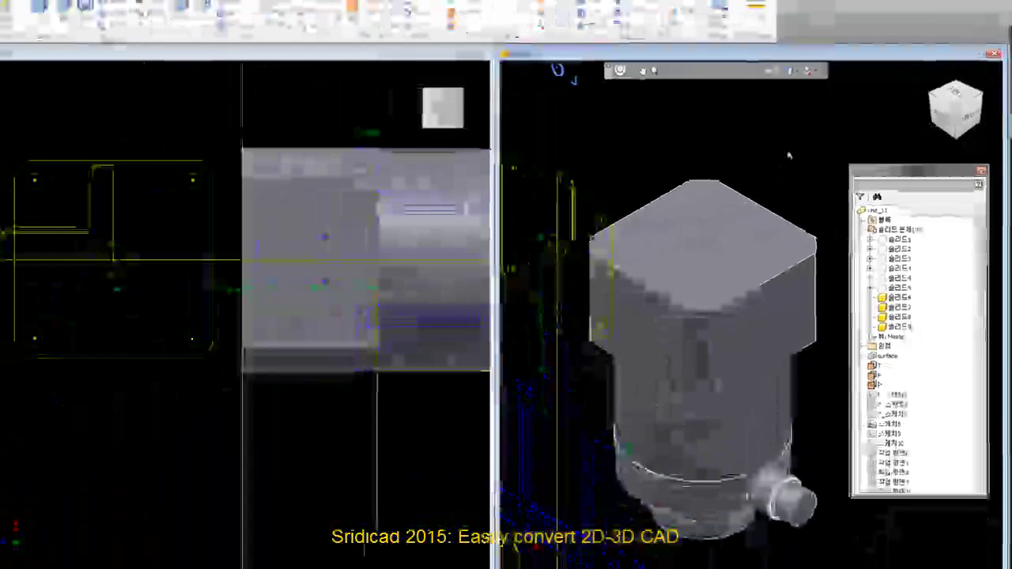
pyautogui.moveTo(613, 166); pyautogui.dragTo(687, 154, button='middle')
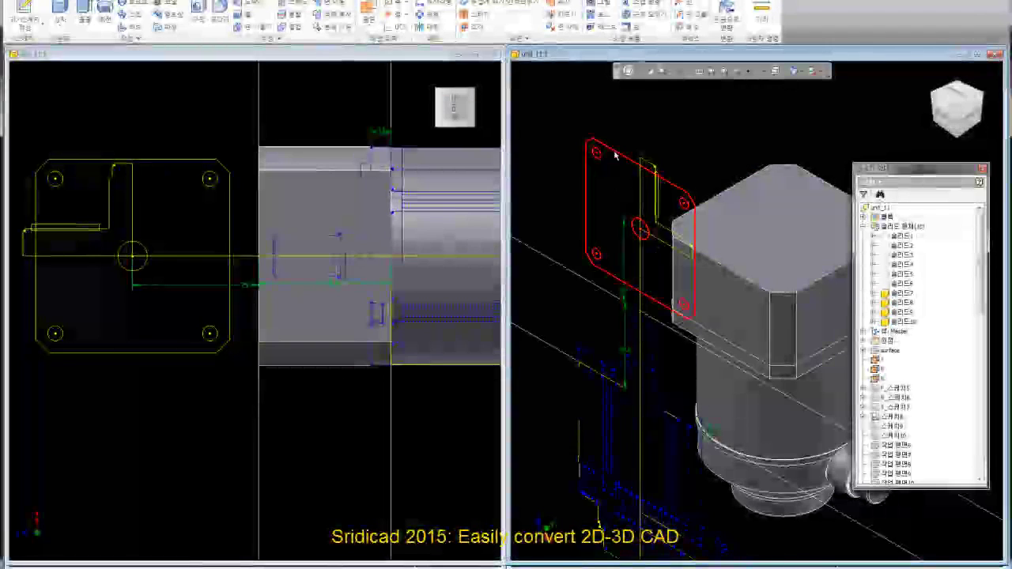
pyautogui.scroll(2, 615, 169)
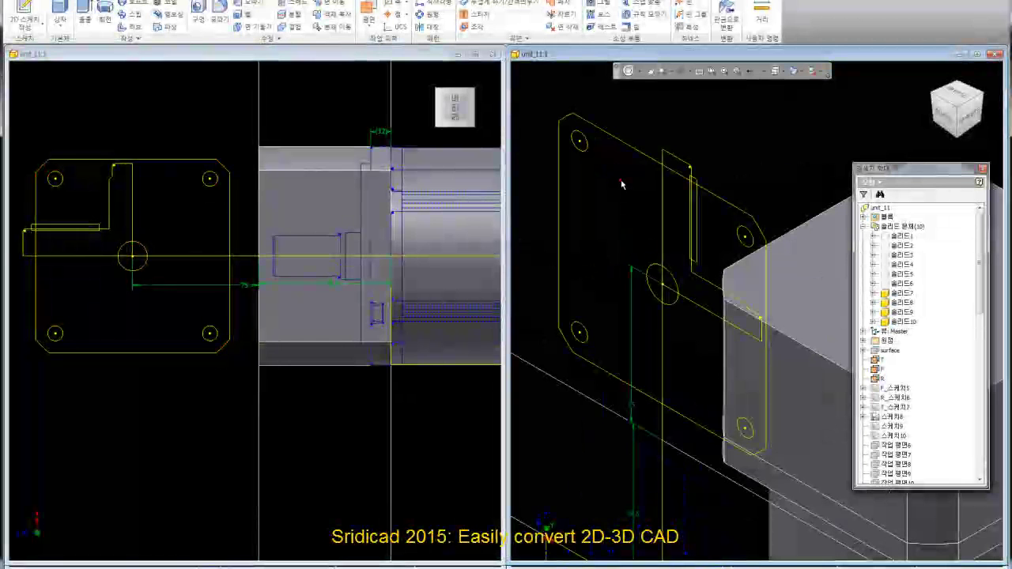
pyautogui.click(87, 15)
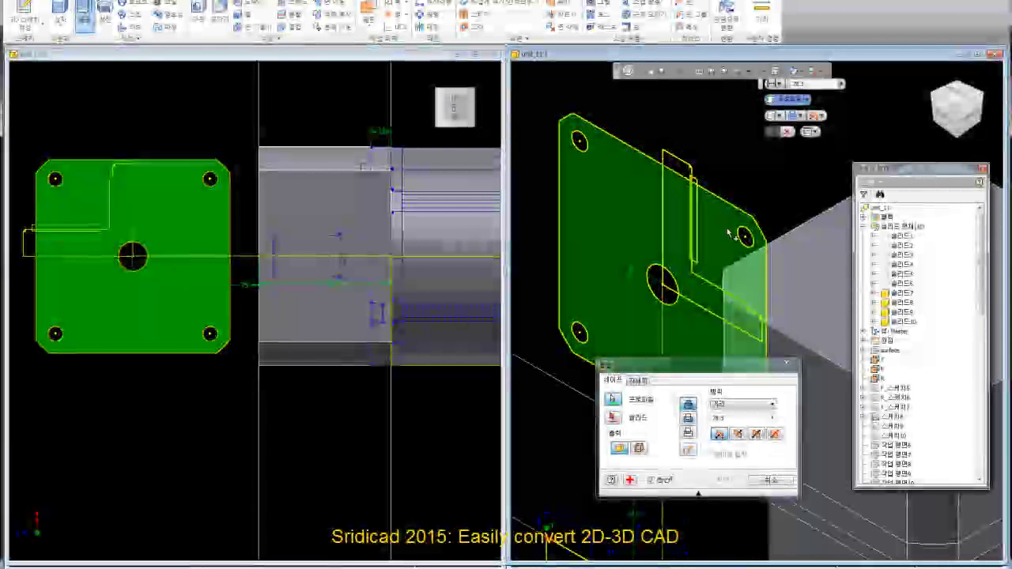
pyautogui.moveTo(651, 266); pyautogui.dragTo(616, 185, button='middle')
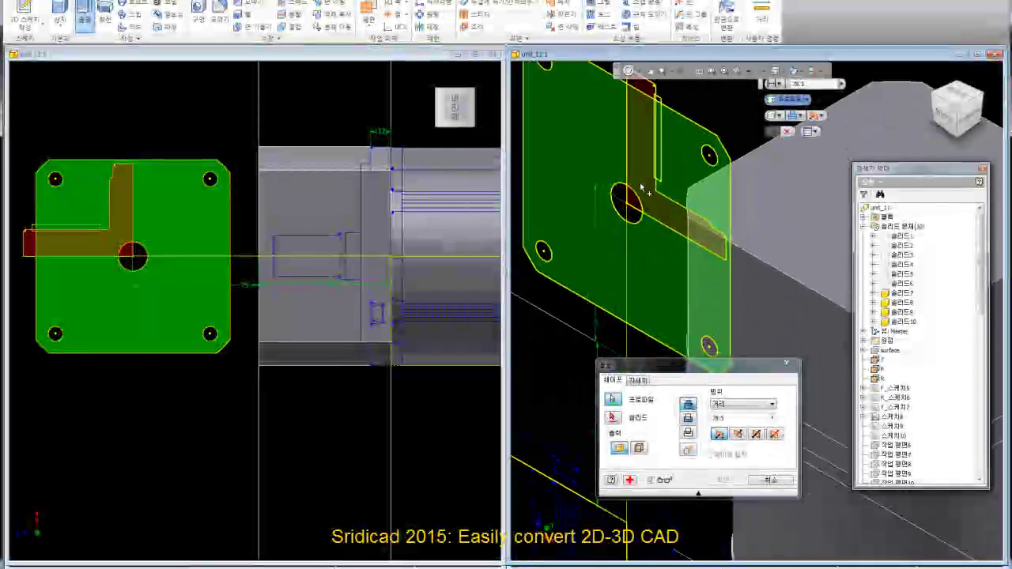
pyautogui.scroll(-3, 647, 192)
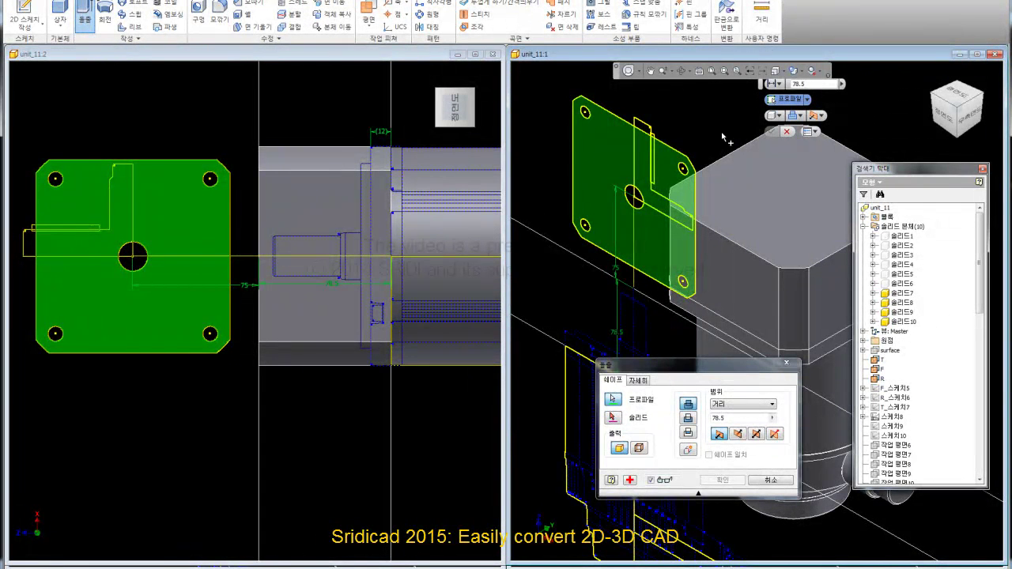
pyautogui.click(767, 481)
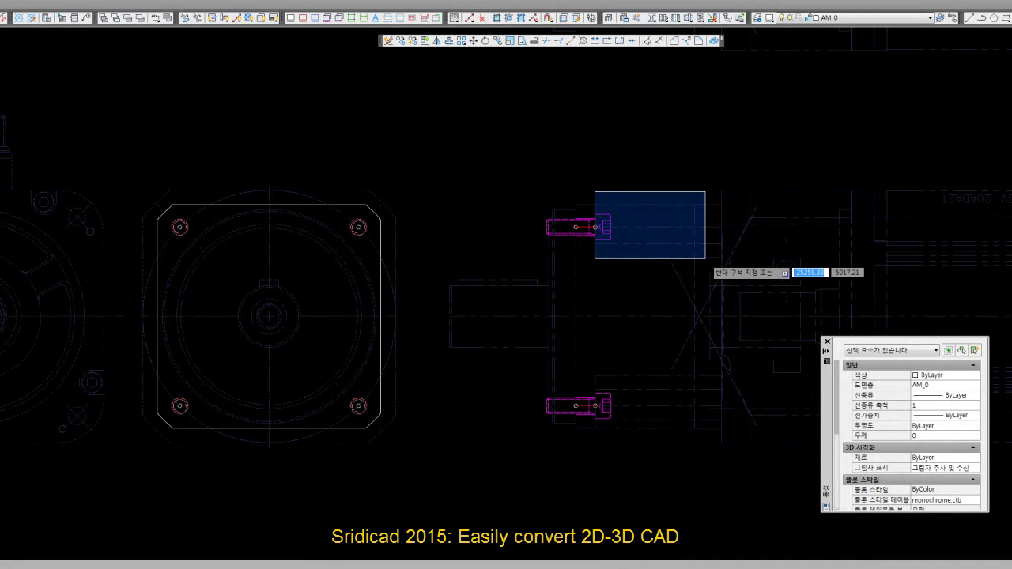
# Zoom and pan to frame the square motor flange and its magenta bolt section.
pyautogui.click(632, 153)
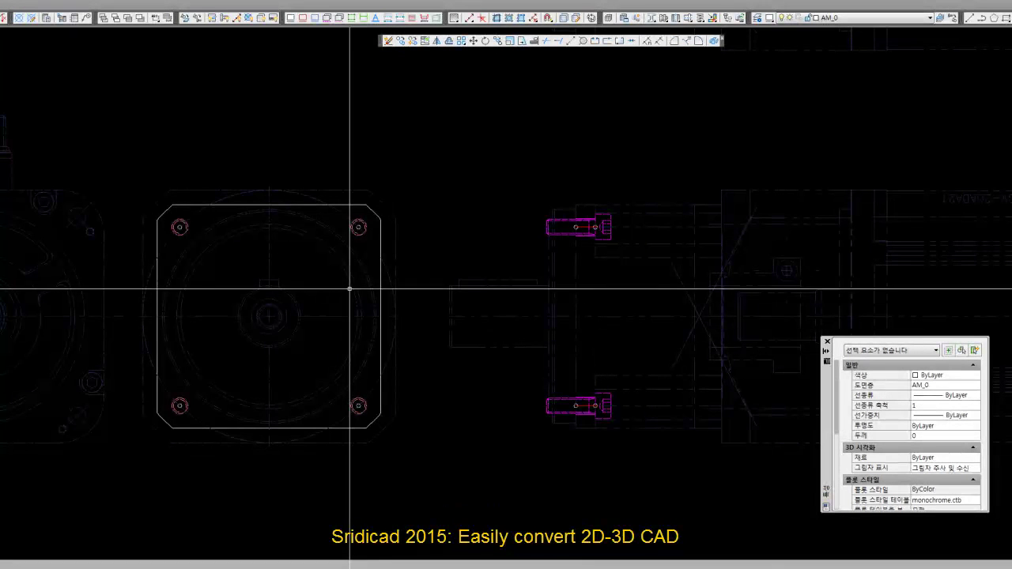
pyautogui.scroll(2, 344, 290)
pyautogui.moveTo(526, 309); pyautogui.dragTo(538, 289, button='middle')
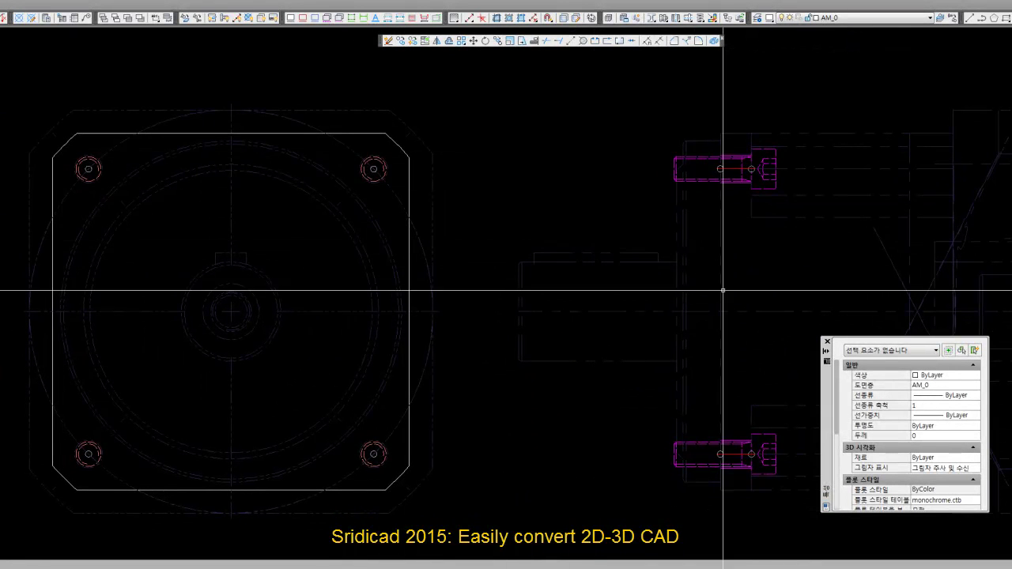
pyautogui.moveTo(767, 224); pyautogui.dragTo(671, 232, button='middle')
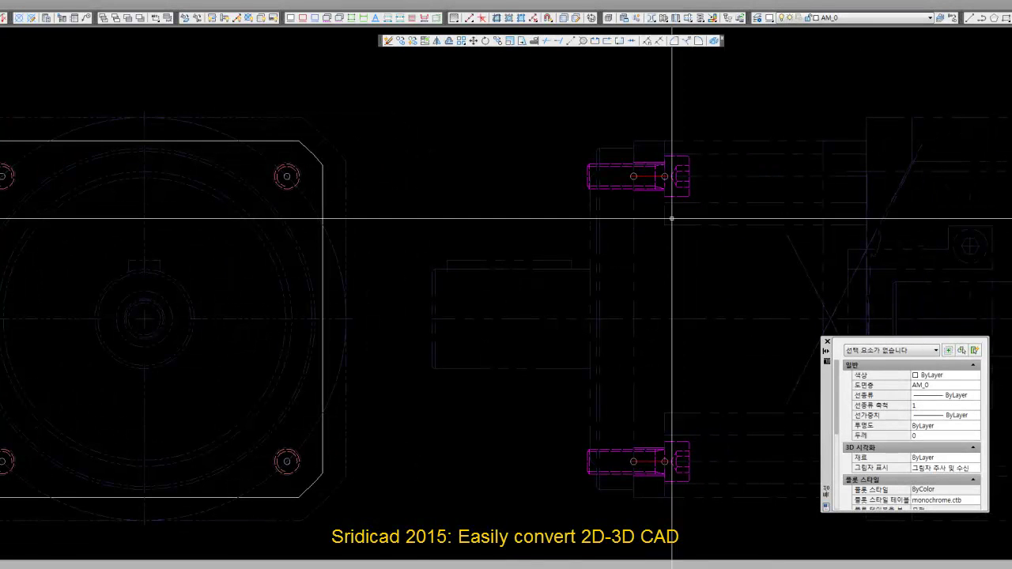
pyautogui.moveTo(531, 252); pyautogui.dragTo(555, 255, button='middle')
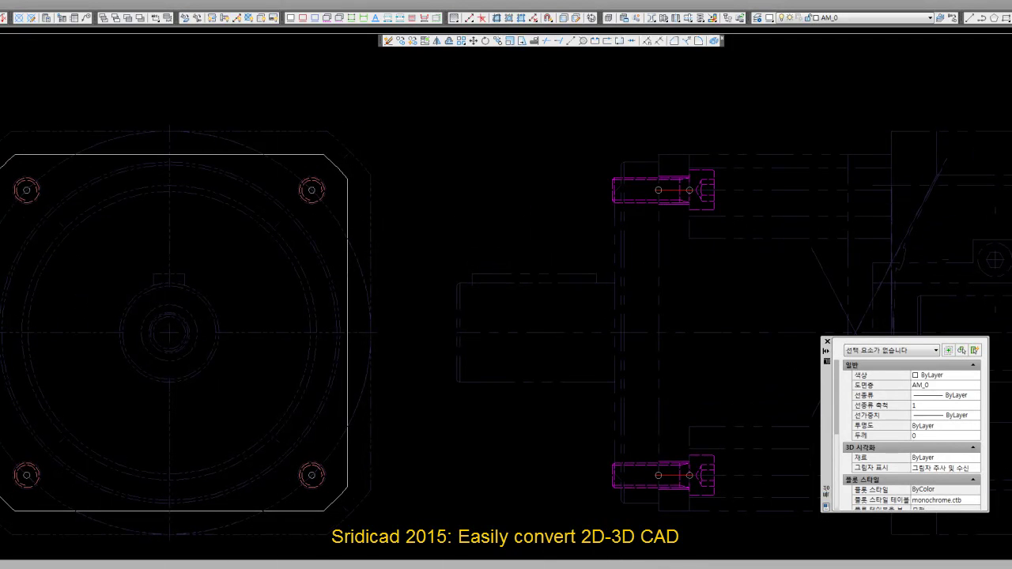
# Dimension the upper bolt head width (10) and the vertical bolt spacing (60.62).
pyautogui.click(690, 153)
pyautogui.click(662, 154)
pyautogui.click(672, 131)
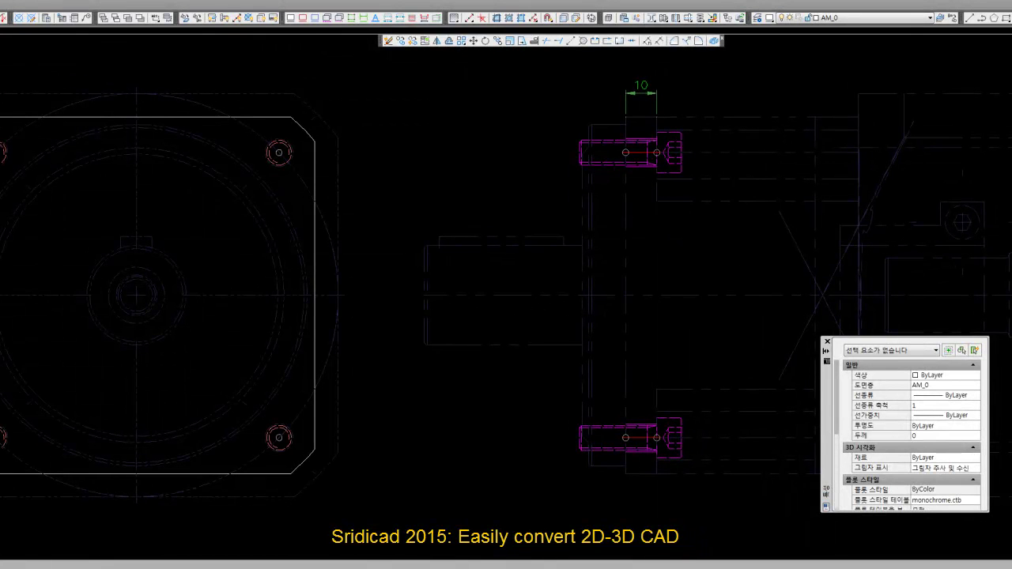
pyautogui.click(655, 205)
pyautogui.click(660, 387)
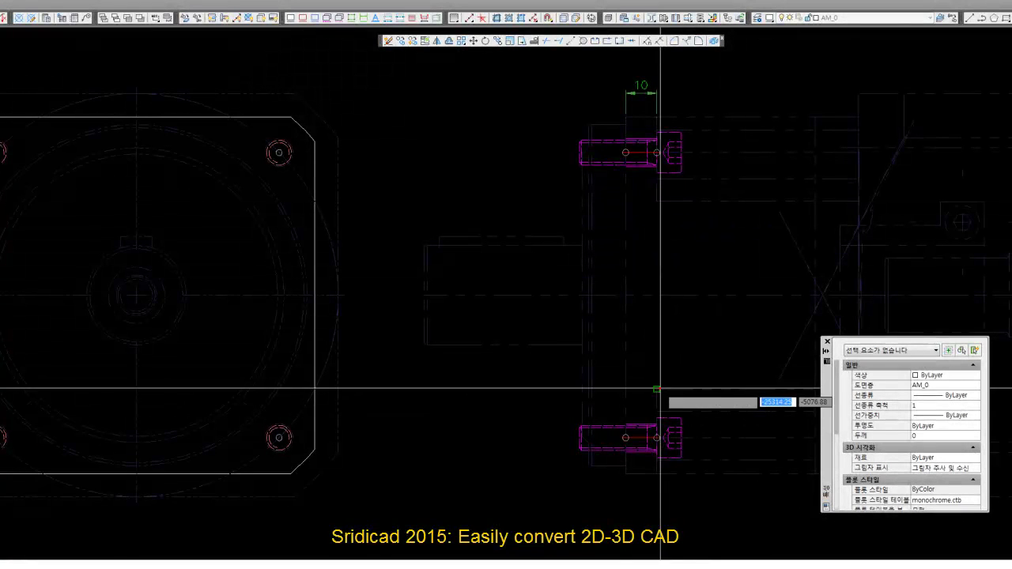
pyautogui.click(518, 386)
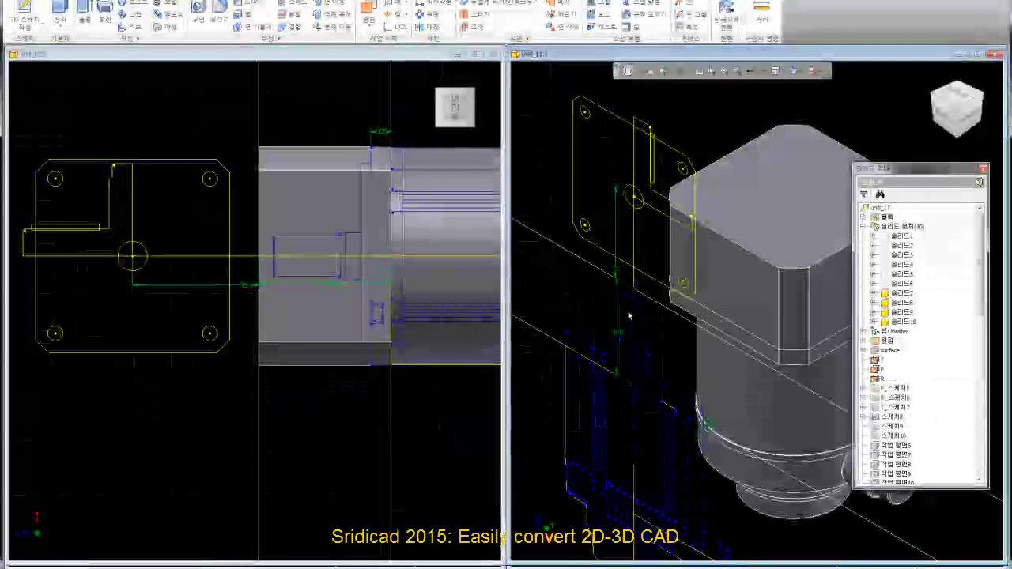
# Extrude the square plate outline 75 mm, excluding the centre hole, in the reversed direction as a new solid.
pyautogui.keyDown('shift'); pyautogui.moveTo(721, 122); pyautogui.dragTo(688, 162, button='middle'); pyautogui.keyUp('shift')
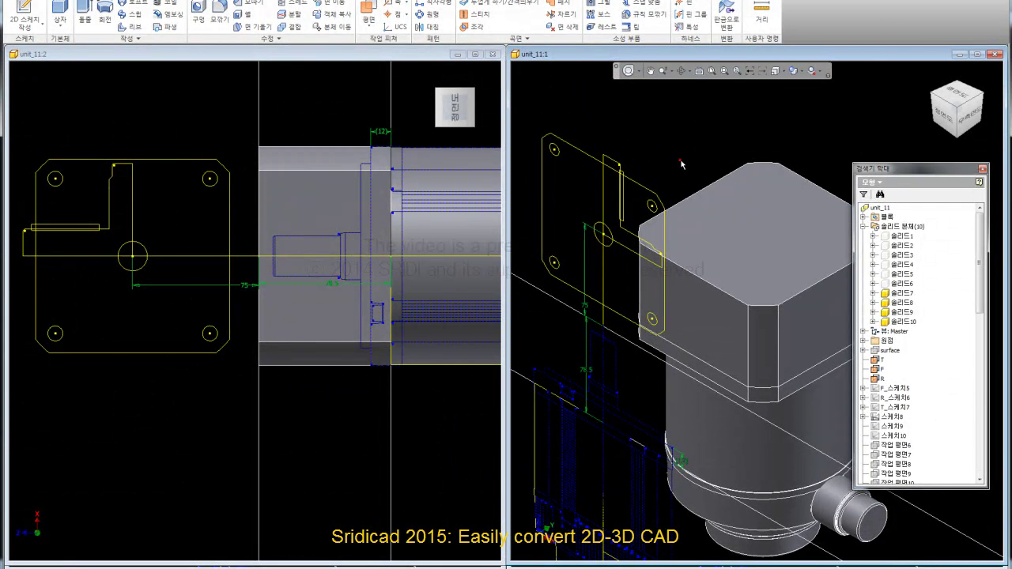
pyautogui.keyDown('shift'); pyautogui.moveTo(681, 164); pyautogui.dragTo(655, 148, button='middle'); pyautogui.keyUp('shift')
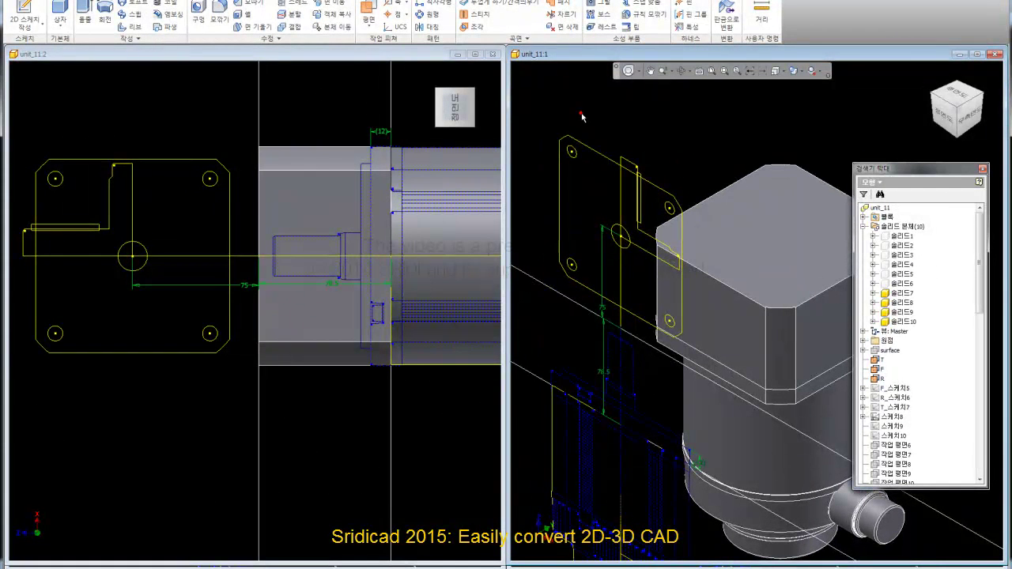
pyautogui.click(90, 20)
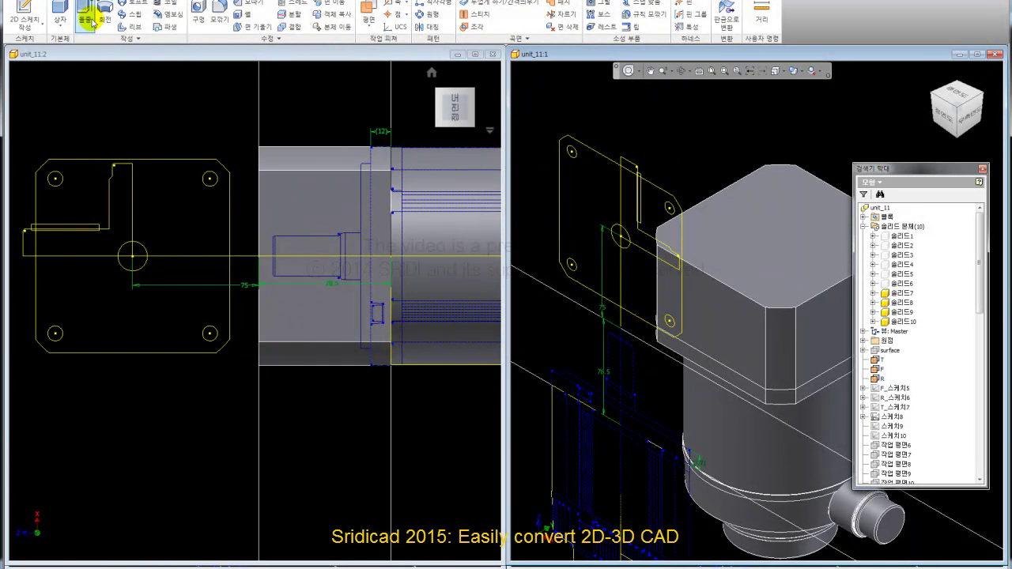
pyautogui.click(613, 228)
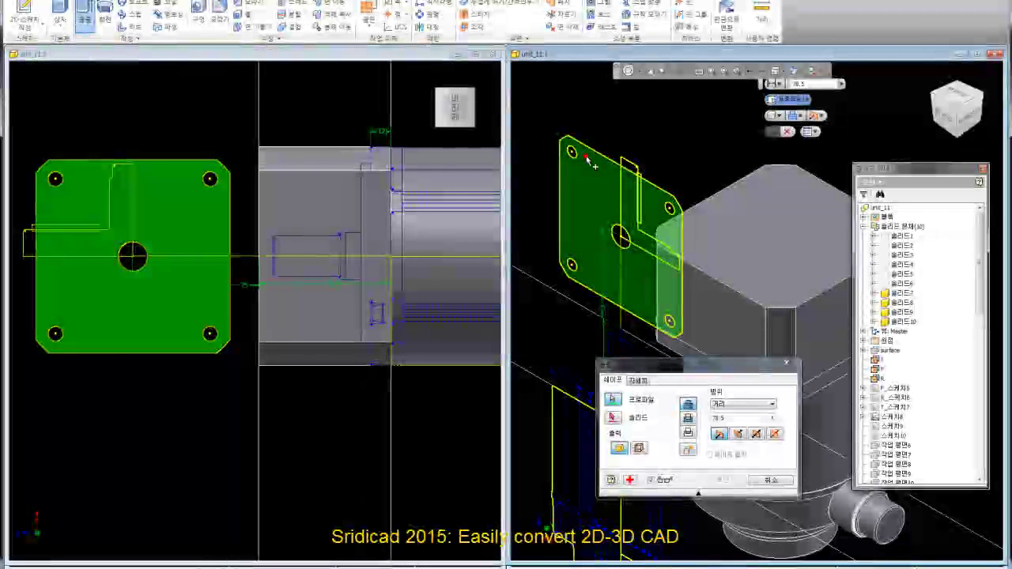
pyautogui.click(618, 232)
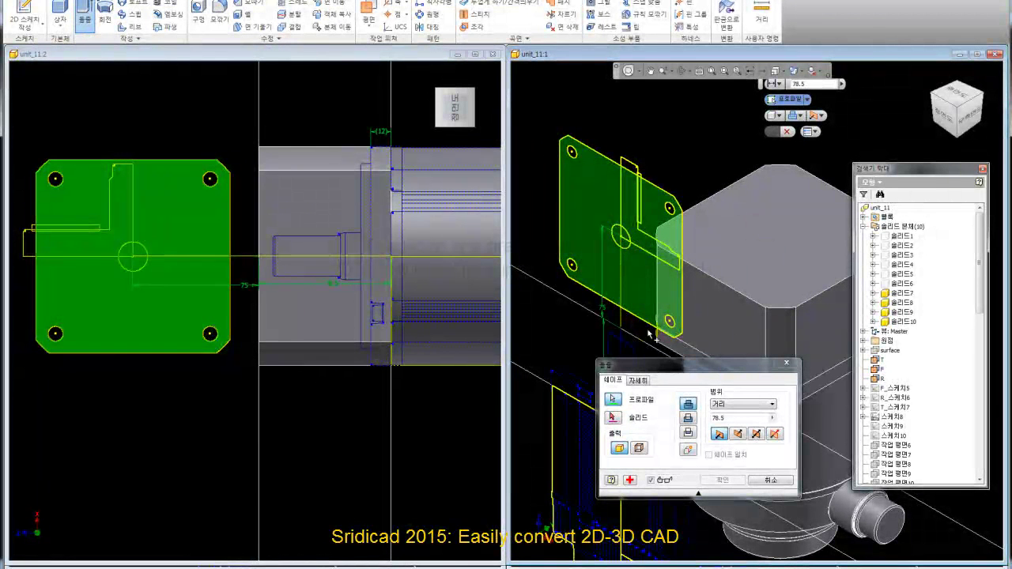
pyautogui.doubleClick(732, 417)
pyautogui.write('75')
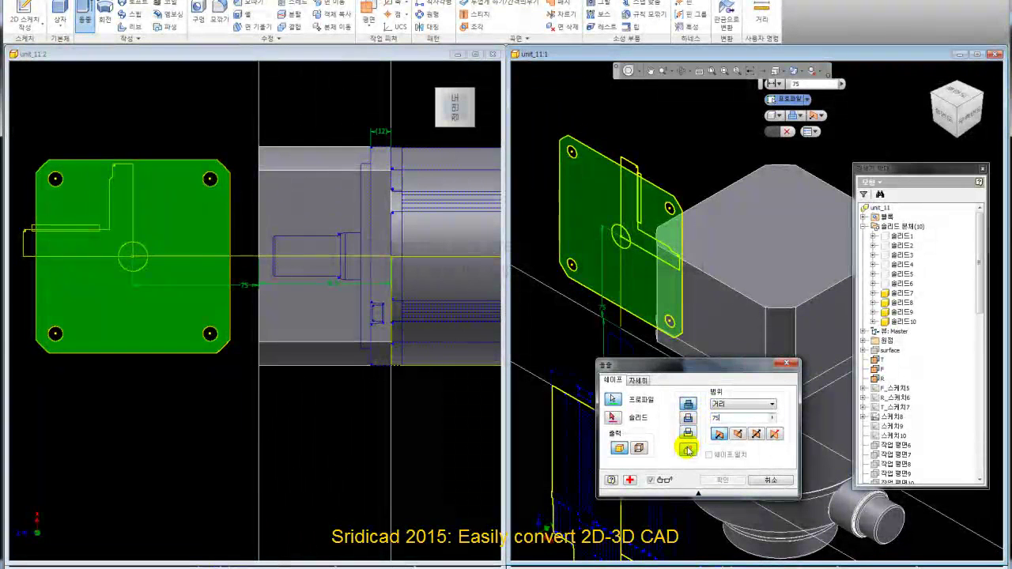
pyautogui.click(687, 449)
pyautogui.click(737, 435)
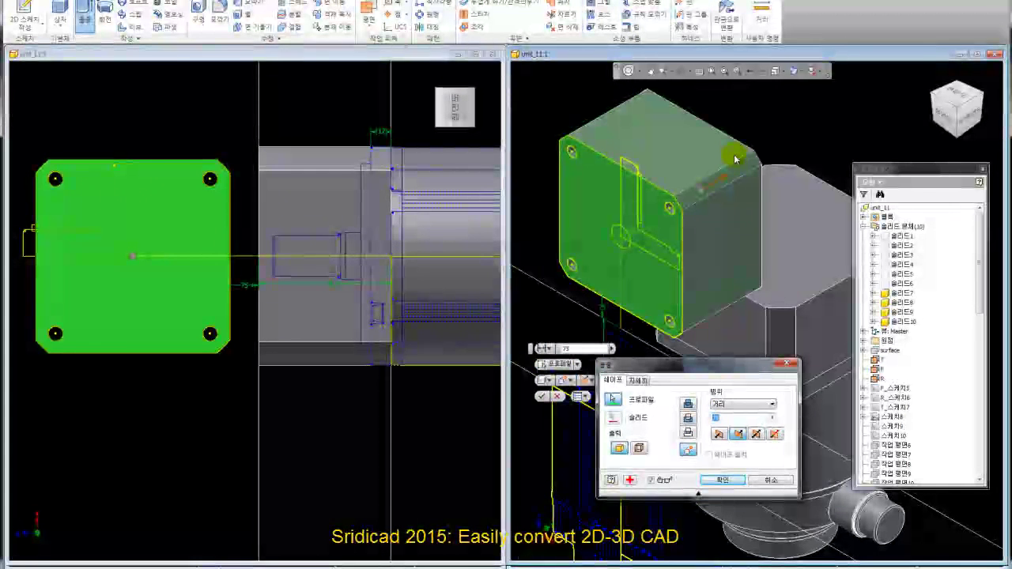
pyautogui.click(714, 481)
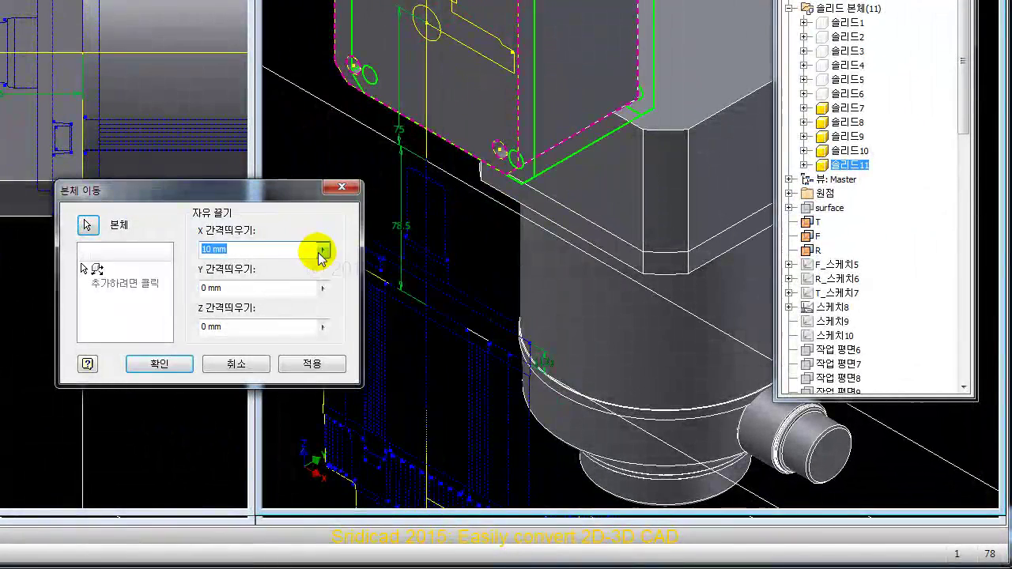
pyautogui.click(323, 250)
pyautogui.click(99, 270)
pyautogui.click(104, 315)
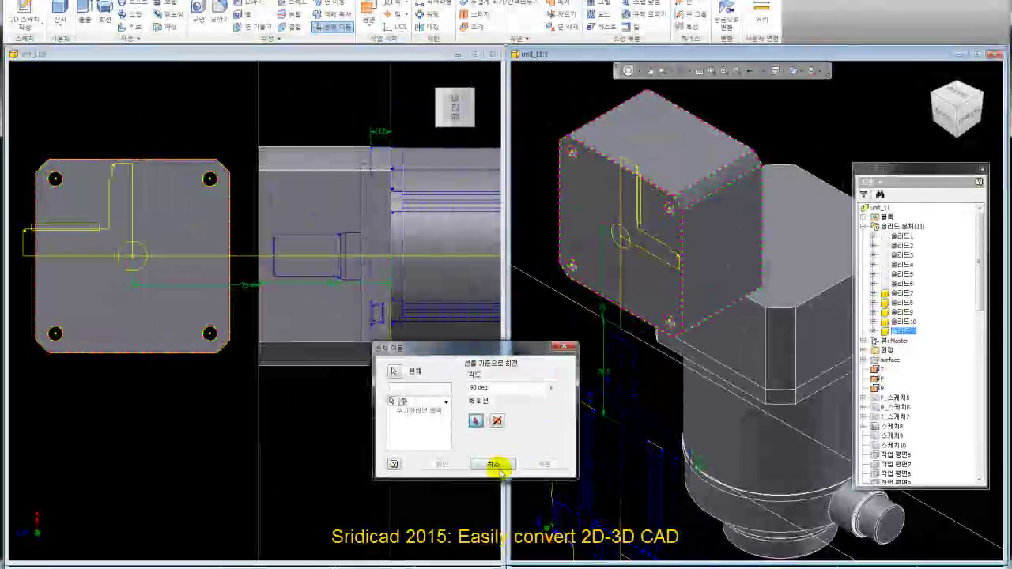
pyautogui.click(495, 466)
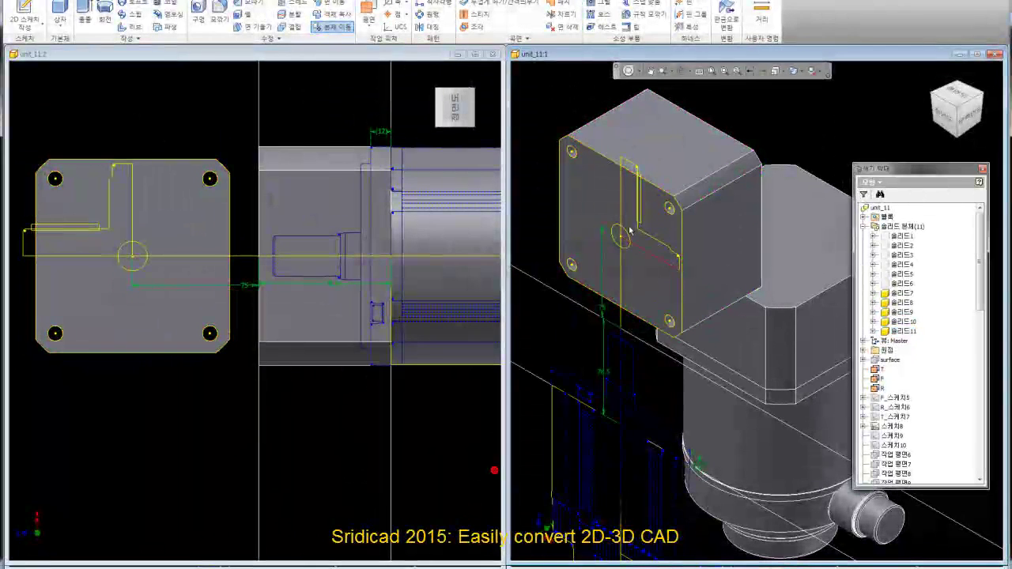
pyautogui.scroll(3, 615, 231)
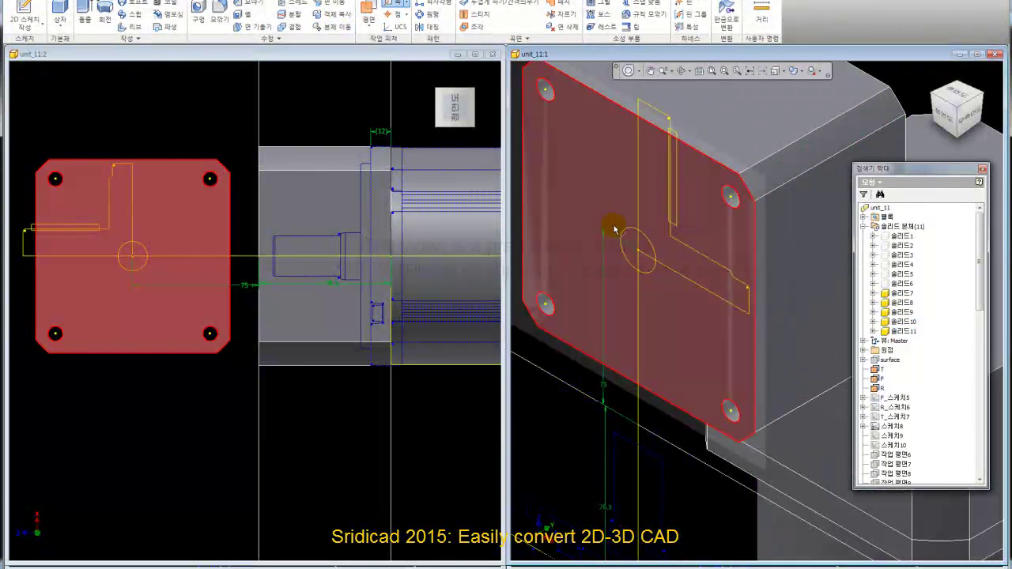
pyautogui.scroll(-5, 616, 237)
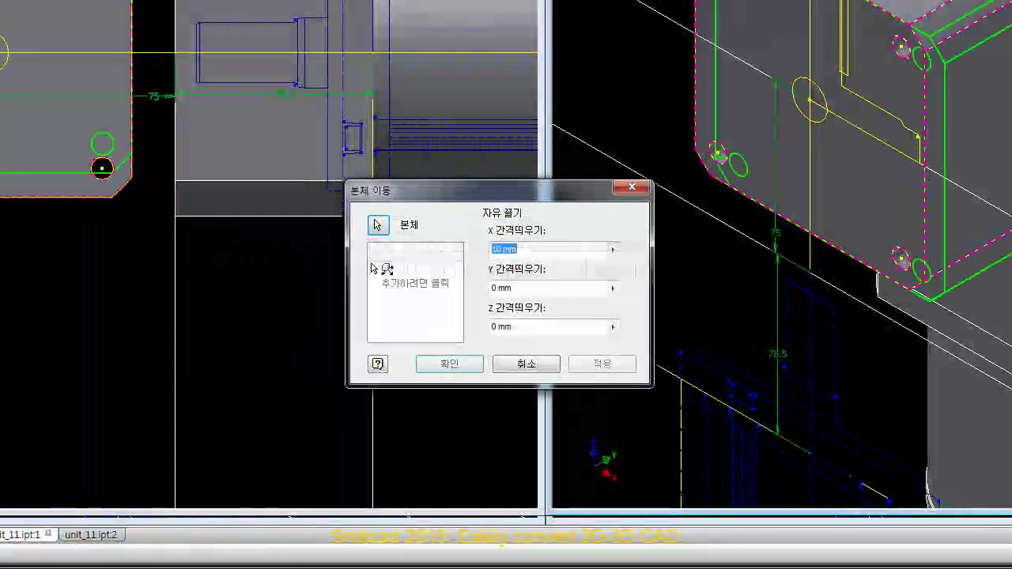
# Rotate the new plate block 90° about a line.
pyautogui.click(612, 249)
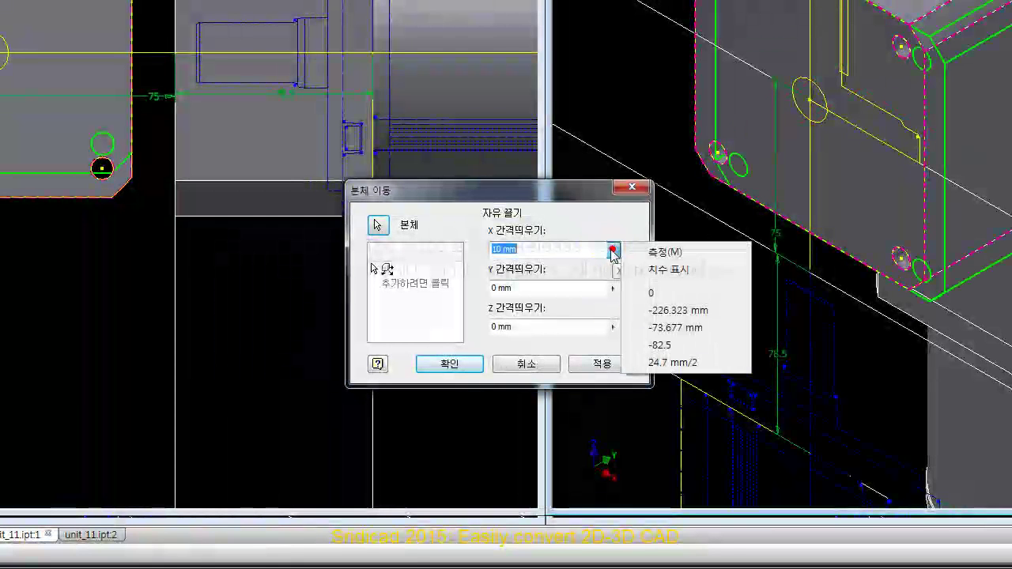
pyautogui.click(668, 273)
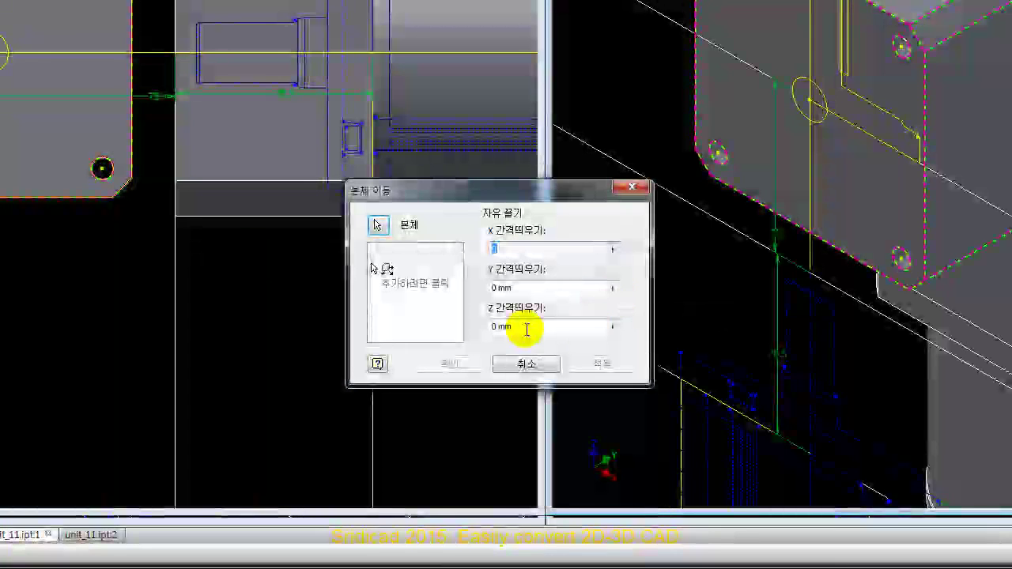
pyautogui.click(384, 268)
pyautogui.click(389, 269)
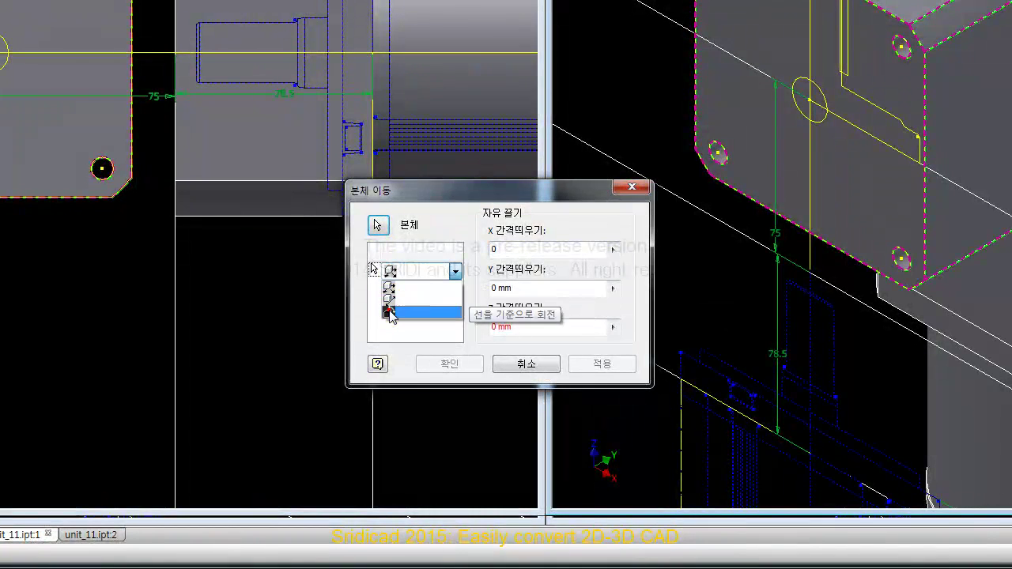
pyautogui.click(388, 314)
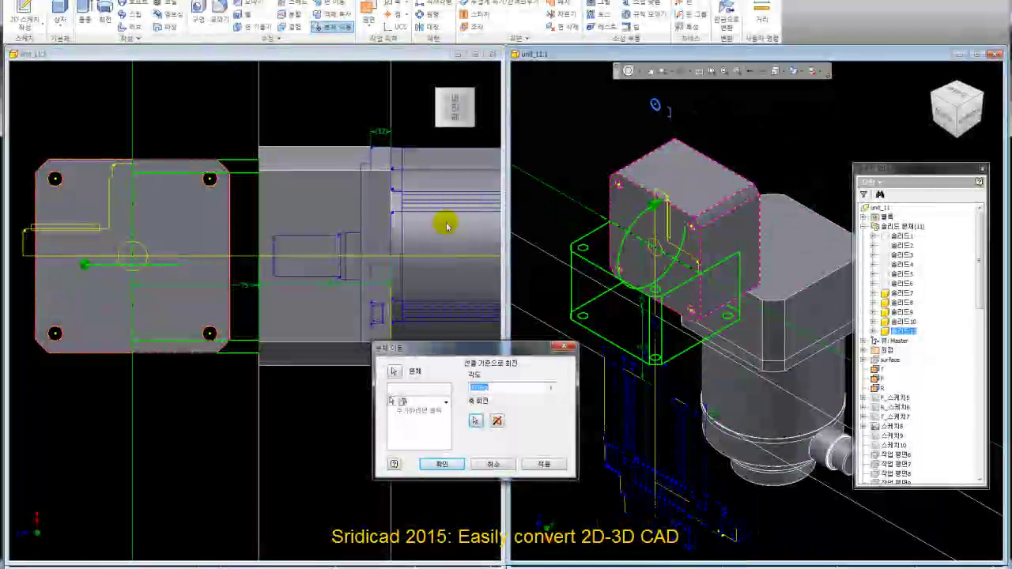
pyautogui.click(442, 466)
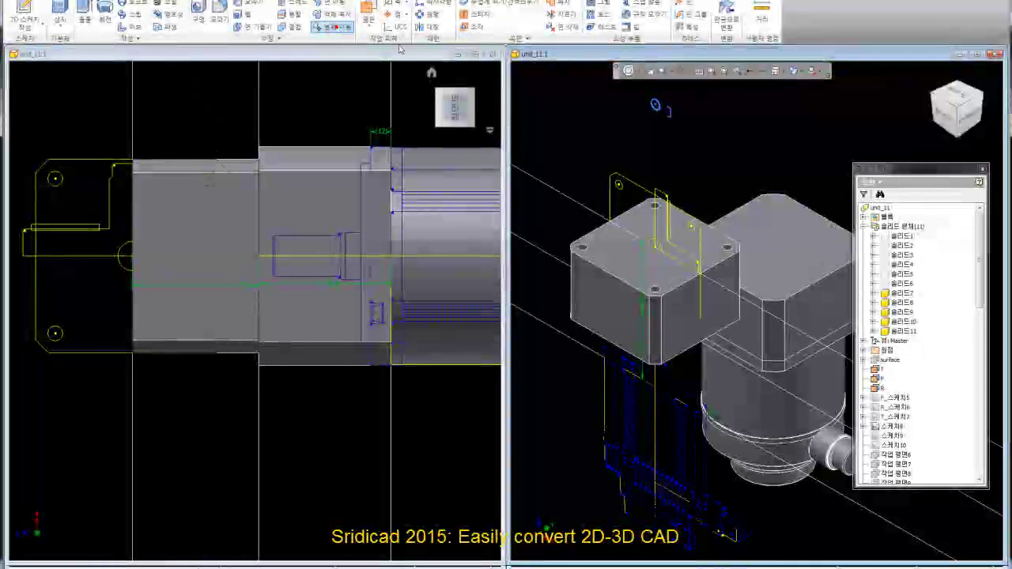
# Move the plate block by X 0 and Y 150 mm so it sits on top of the motor.
pyautogui.click(333, 26)
pyautogui.click(612, 270)
pyautogui.click(551, 387)
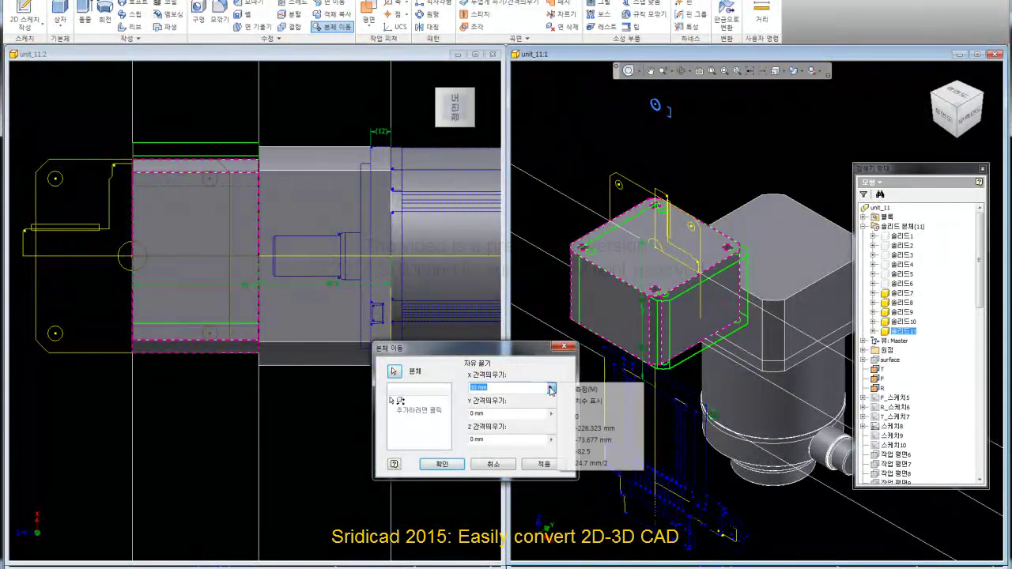
pyautogui.click(552, 414)
pyautogui.click(551, 414)
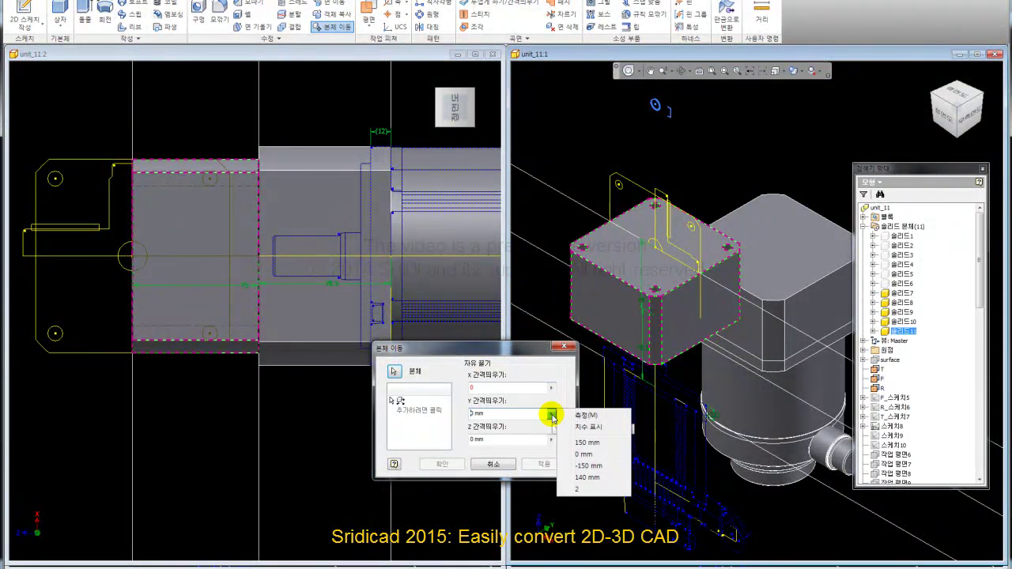
pyautogui.click(584, 443)
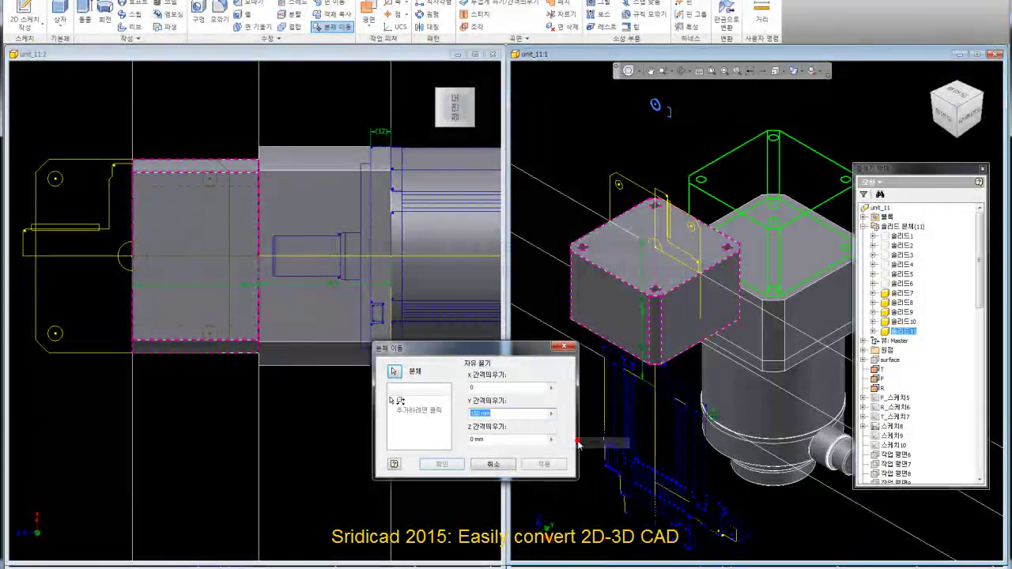
pyautogui.click(453, 468)
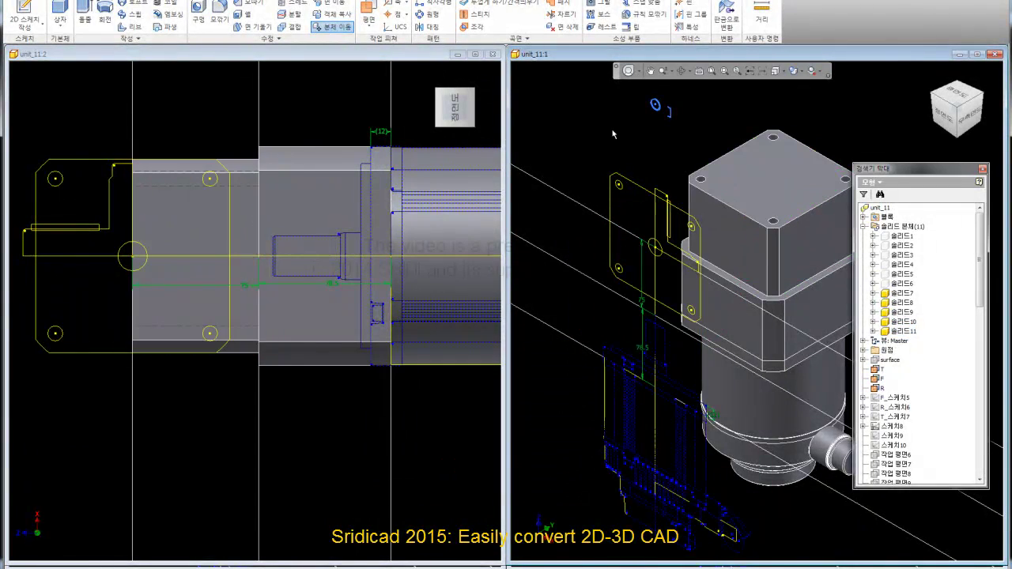